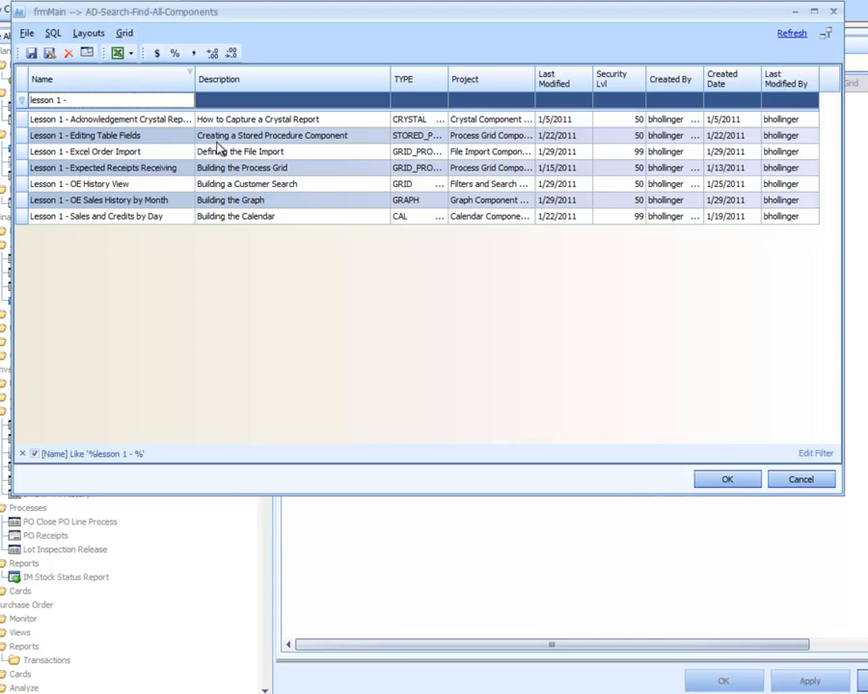
Step: Copy the Lesson 1 - Excel Order Import component as "Lesson 2 - Excel Order Import" with the description "Order Create Object trx"
double_click(221, 153)
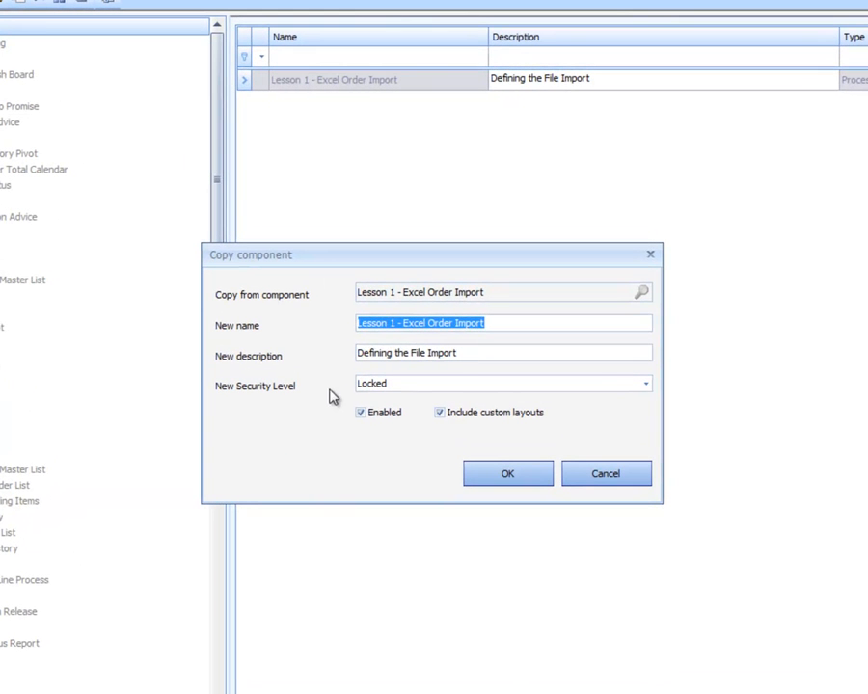
left_click(403, 316)
key("BackSpace")
type("2")
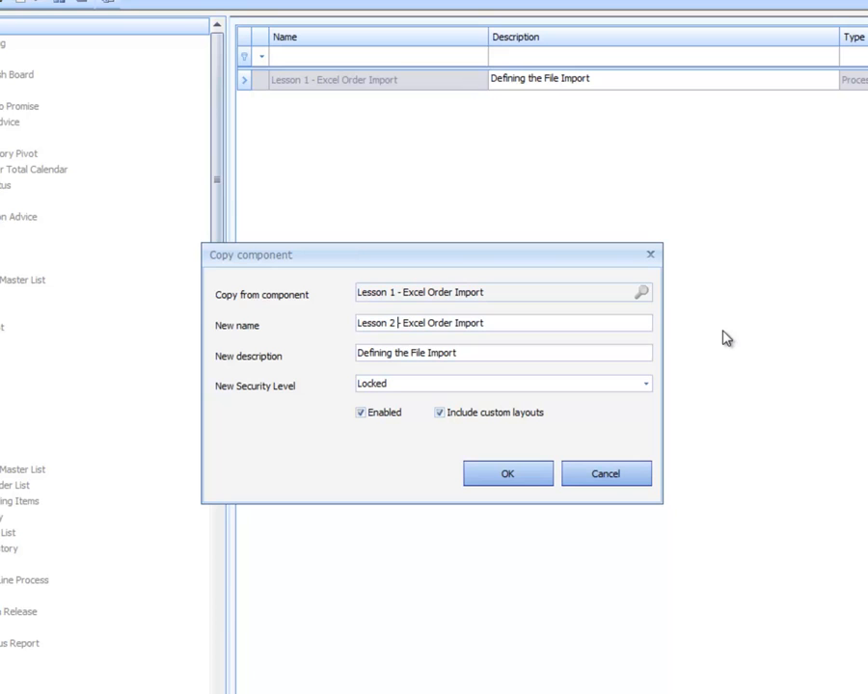
key("Tab")
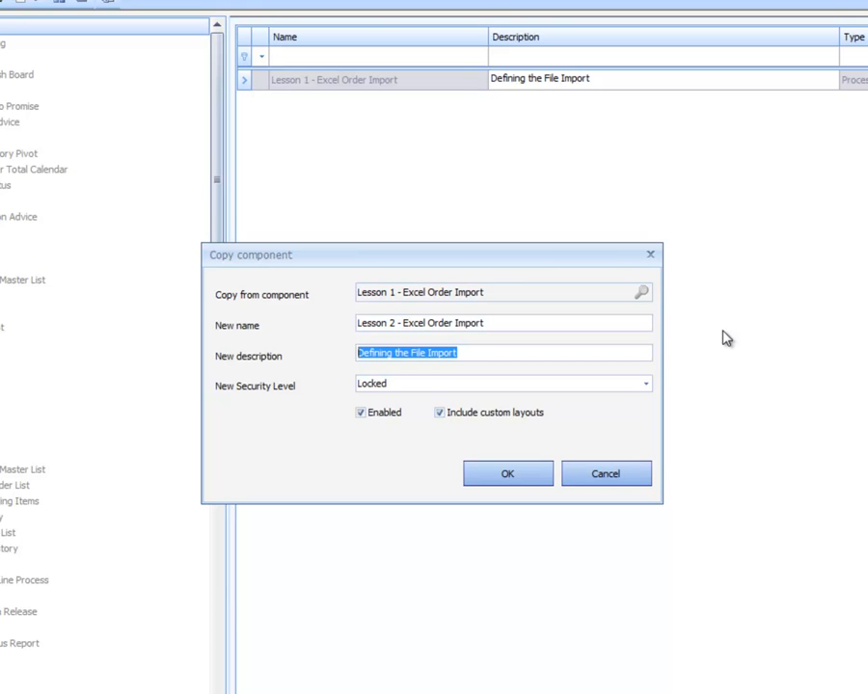
type("Order")
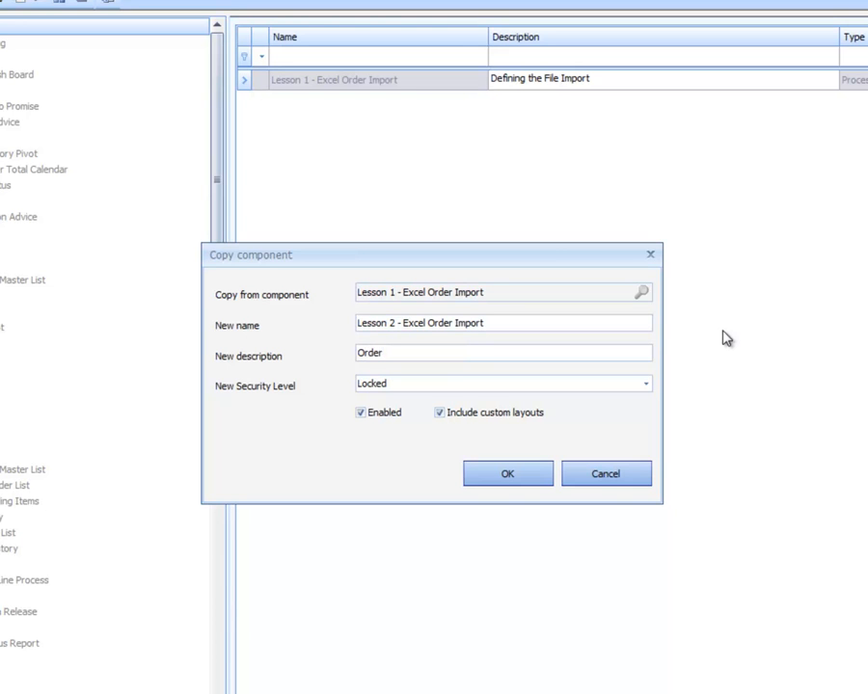
type(" Create Object trx")
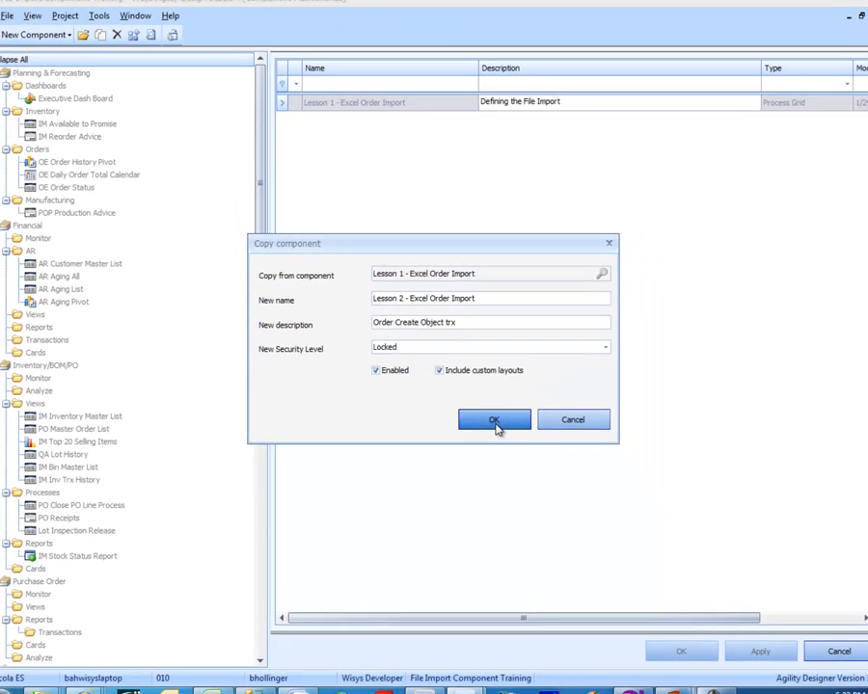
left_click(507, 473)
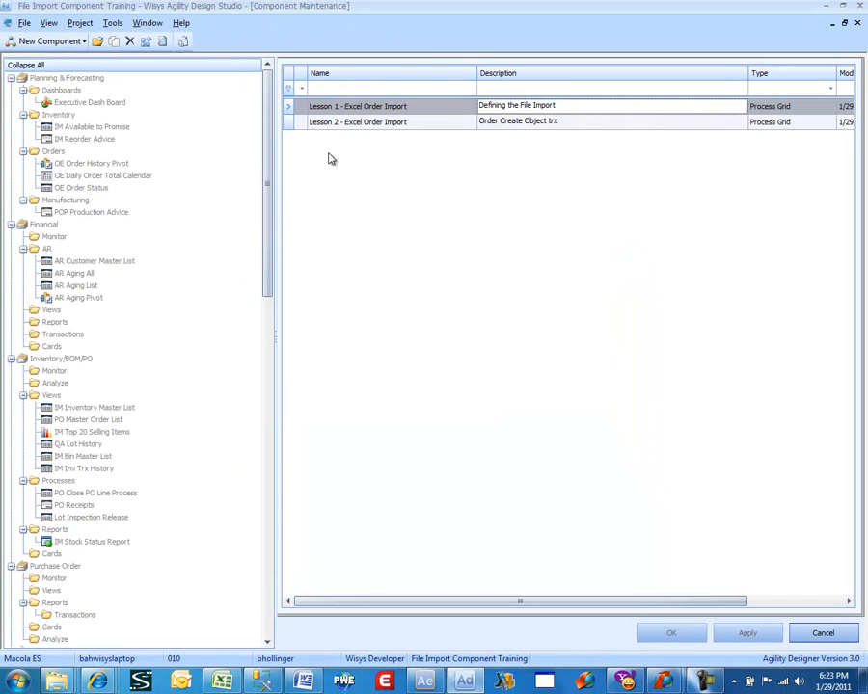
Step: Open the Lesson 2 - Excel Order Import component and add a new button to it
left_click(355, 124)
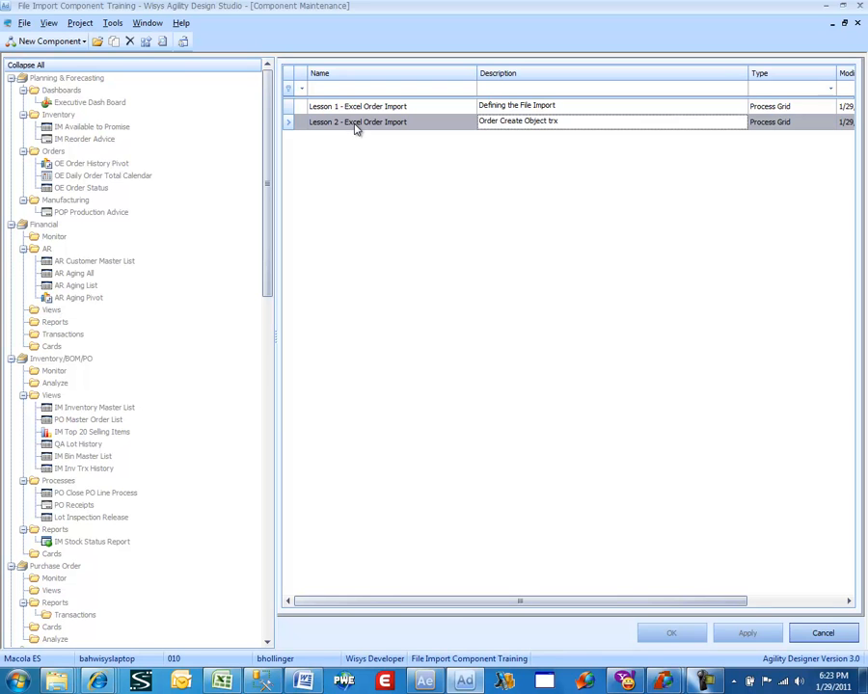
double_click(355, 126)
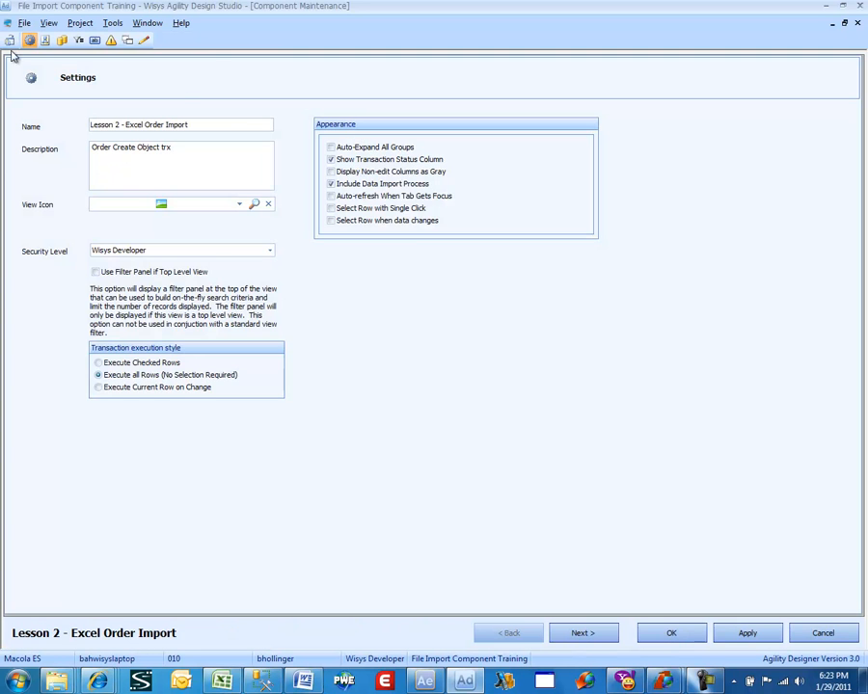
left_click(95, 40)
left_click(55, 115)
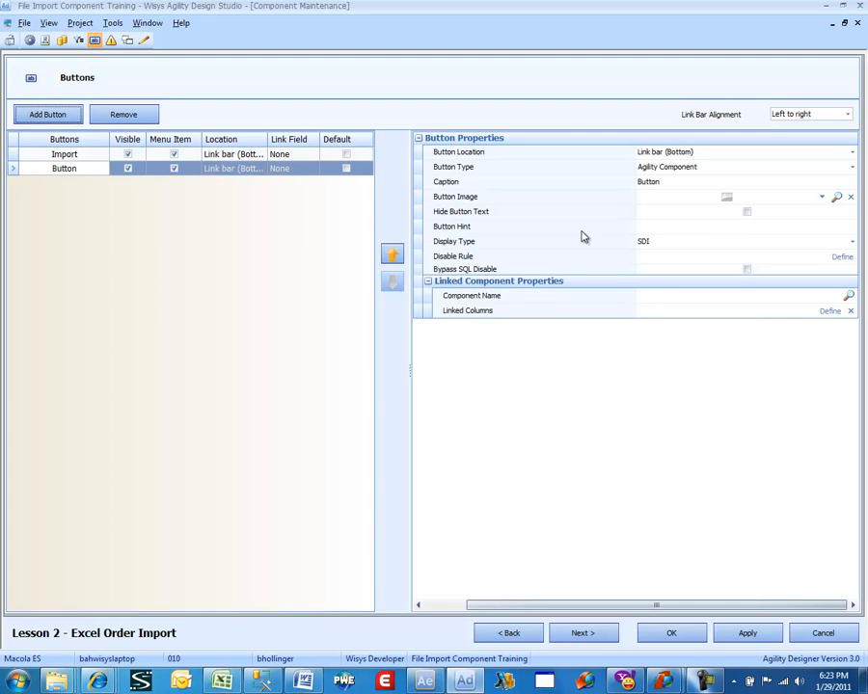
Step: Caption the new button "Create Orders" and set its button type to Transaction/Report
left_click(646, 183)
left_click_drag(571, 266, 519, 272)
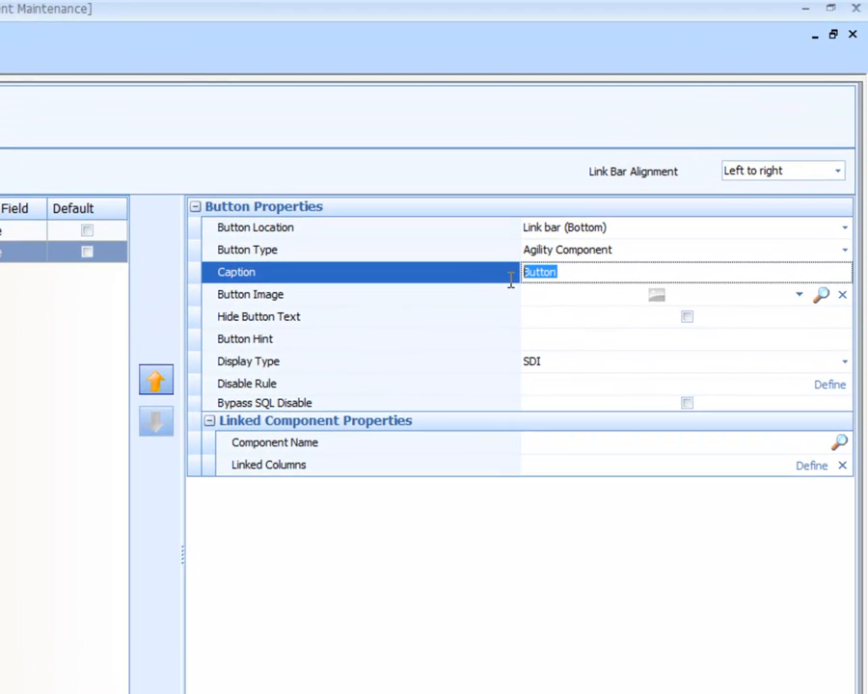
type("Cre")
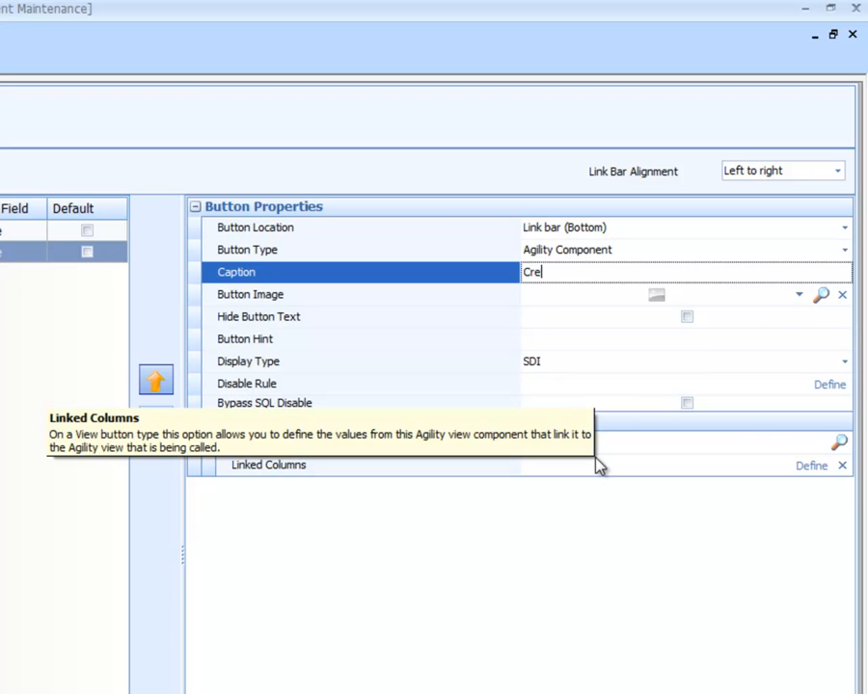
type("ate Orders")
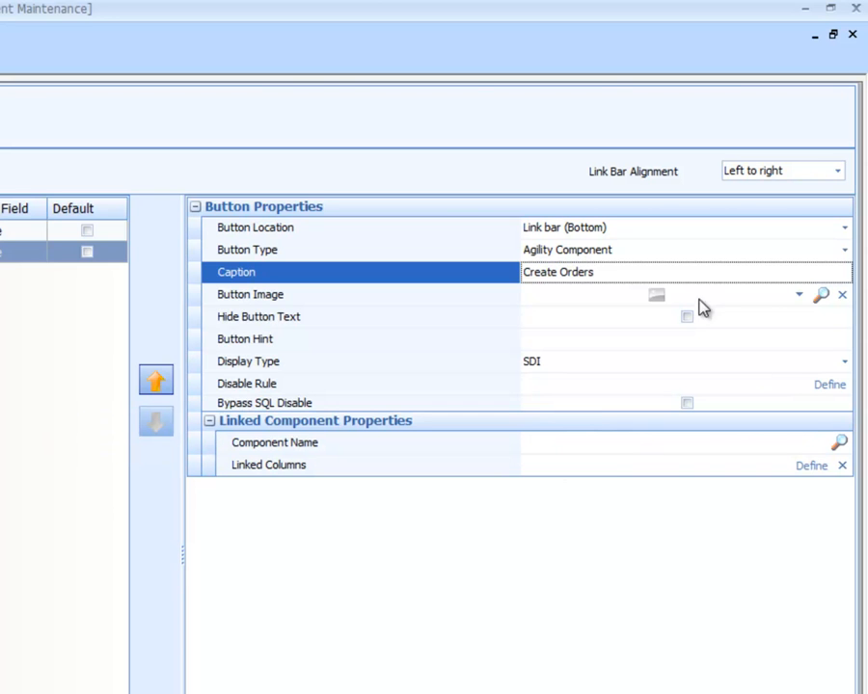
left_click(616, 252)
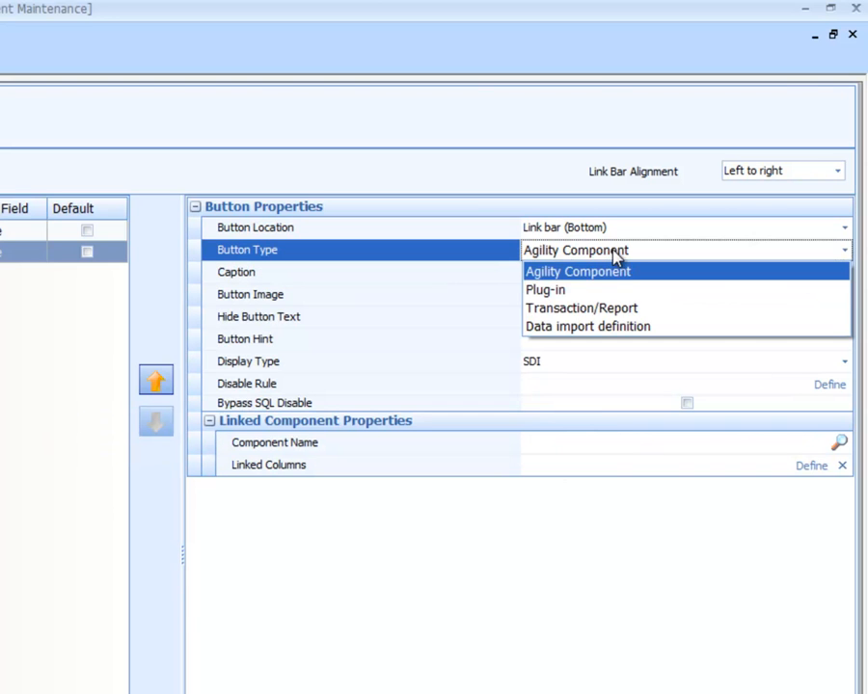
left_click(614, 311)
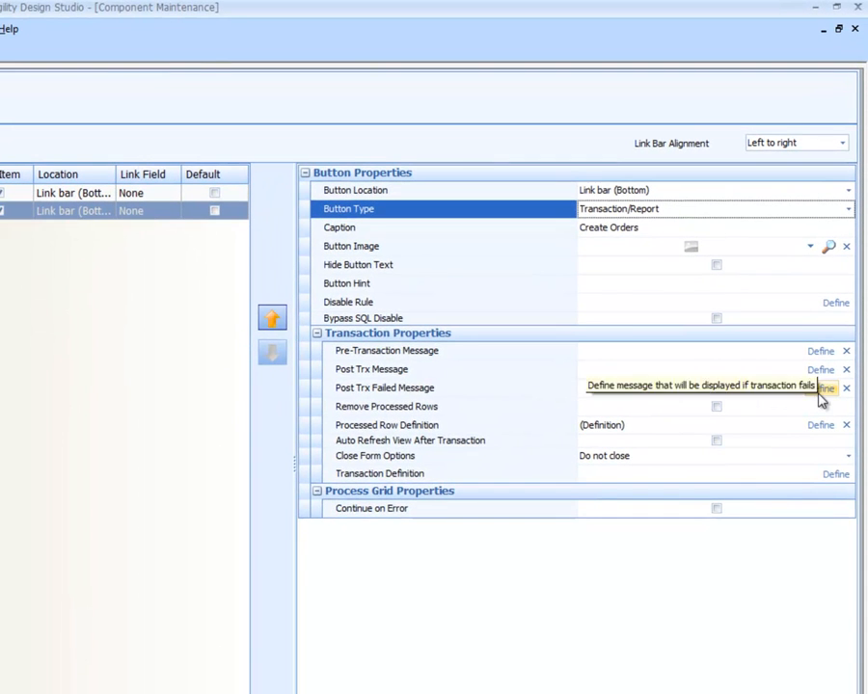
left_click(814, 435)
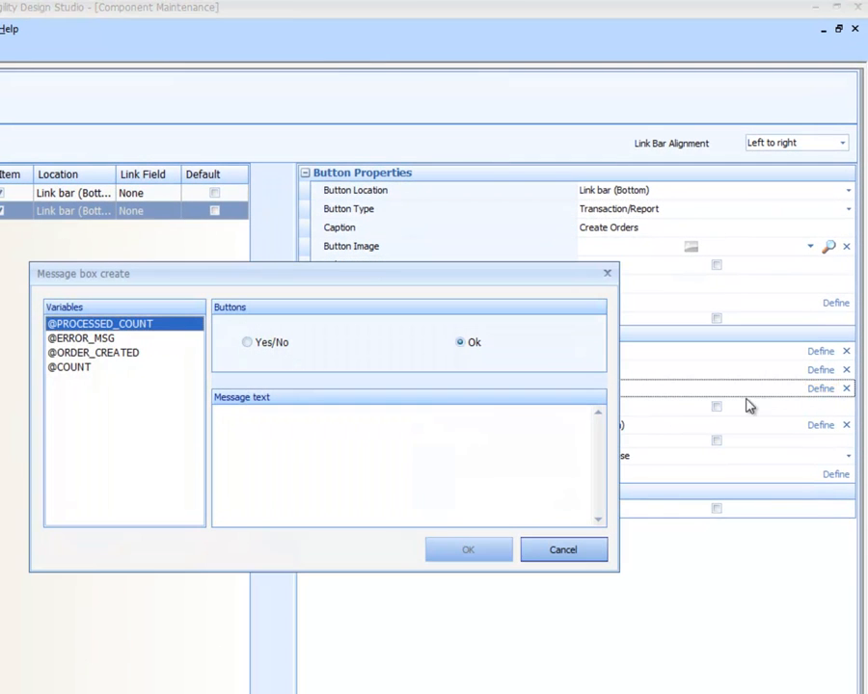
left_click(295, 455)
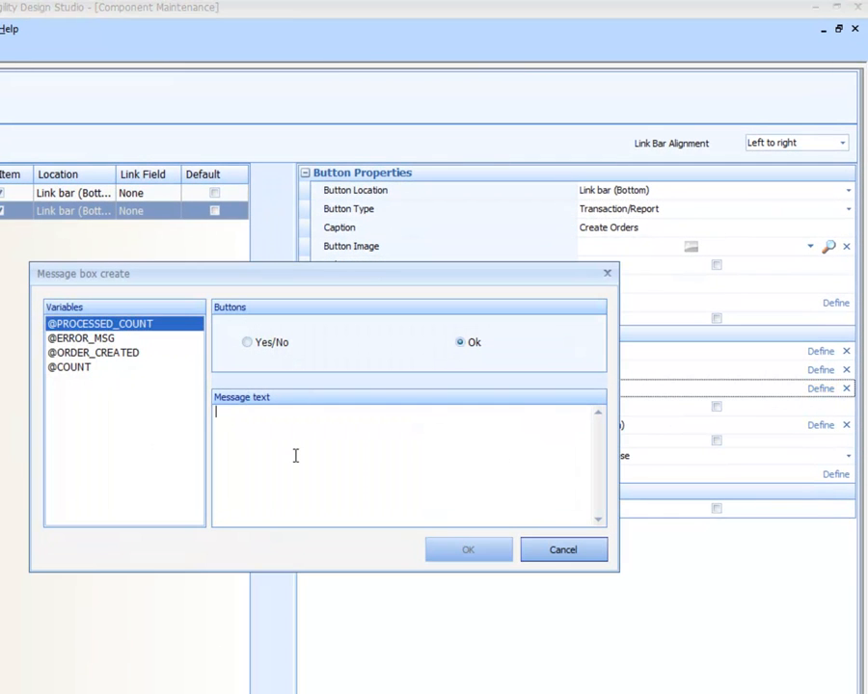
type("Failed:")
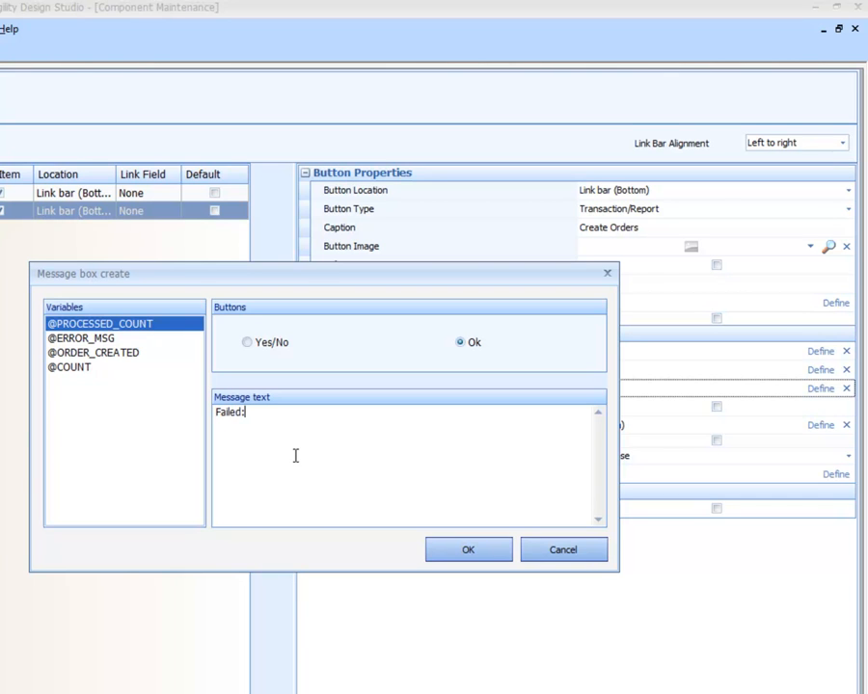
double_click(60, 340)
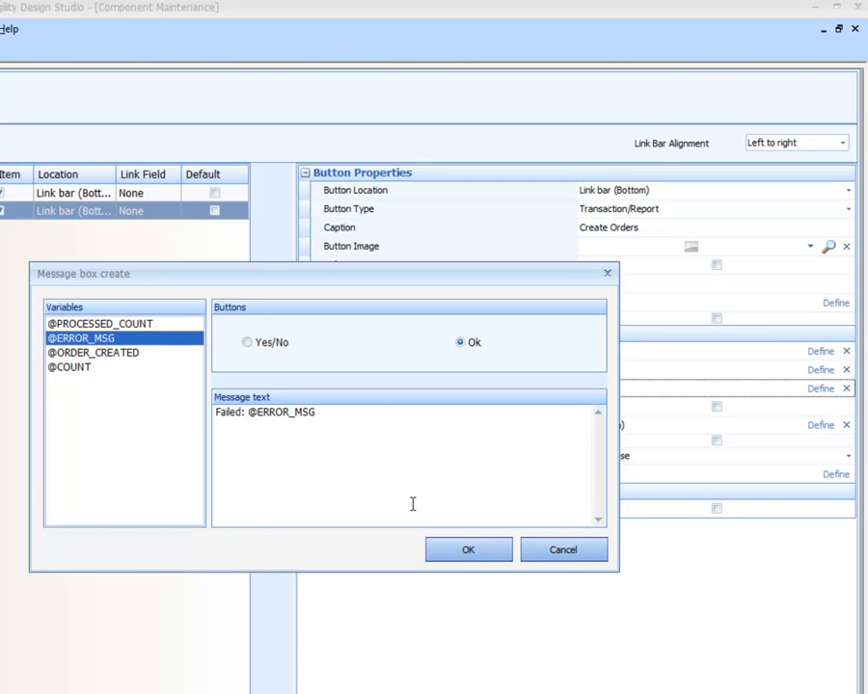
left_click(478, 552)
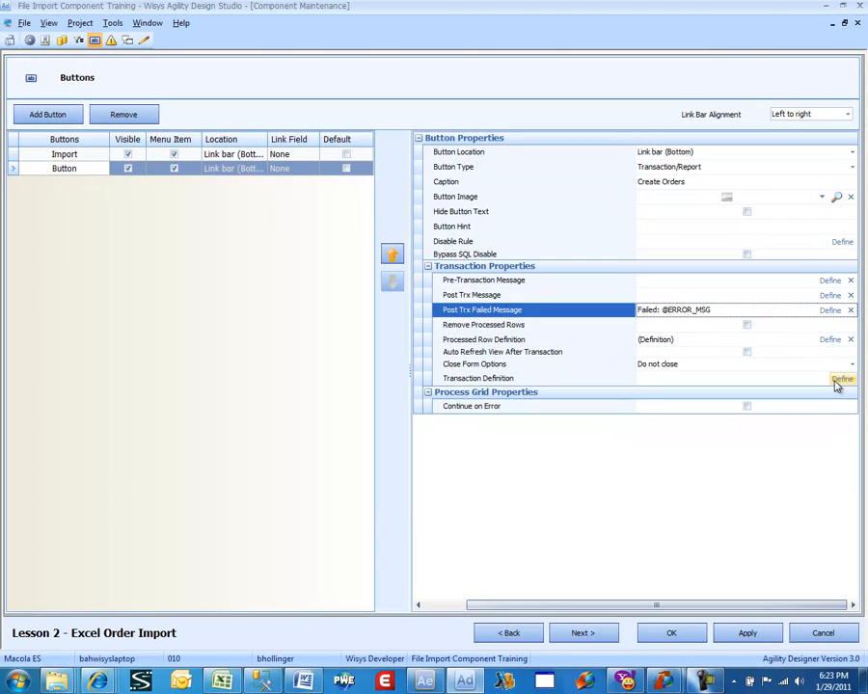
Step: In the button's transaction definition, add an If.Then.Else conditional under Detail and name it "If Cust Changes"
left_click(837, 381)
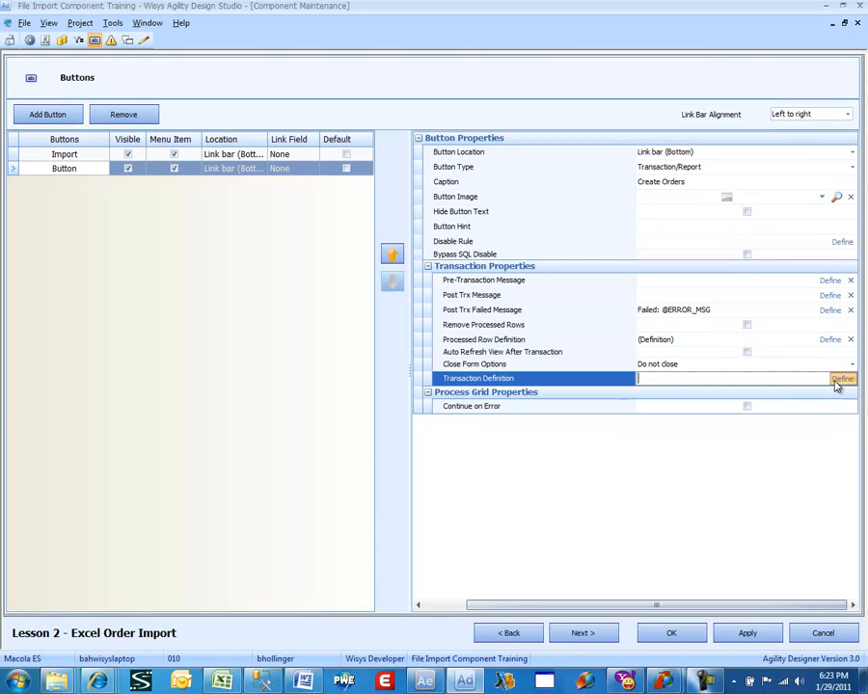
left_click(839, 380)
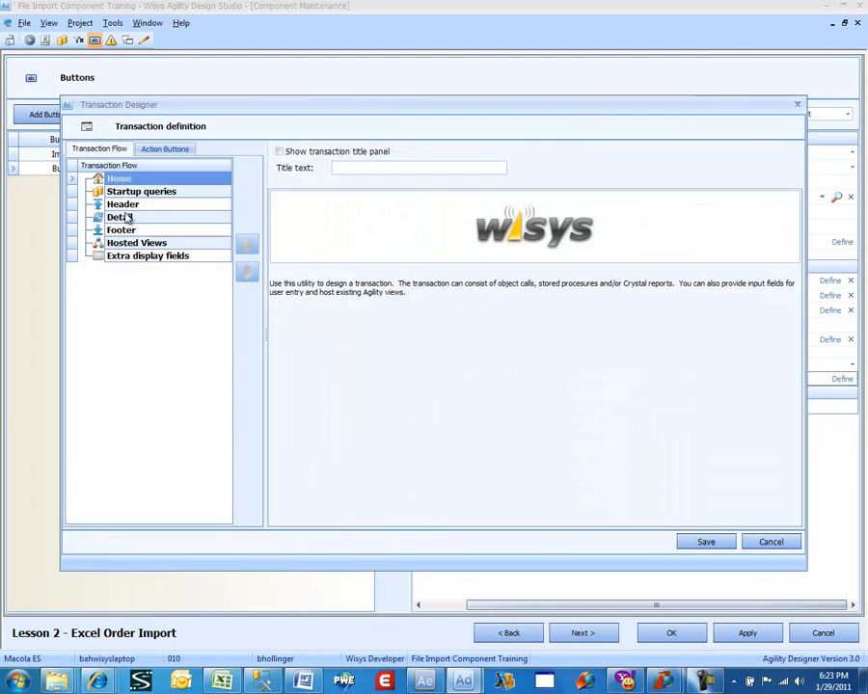
left_click(126, 218)
right_click(133, 220)
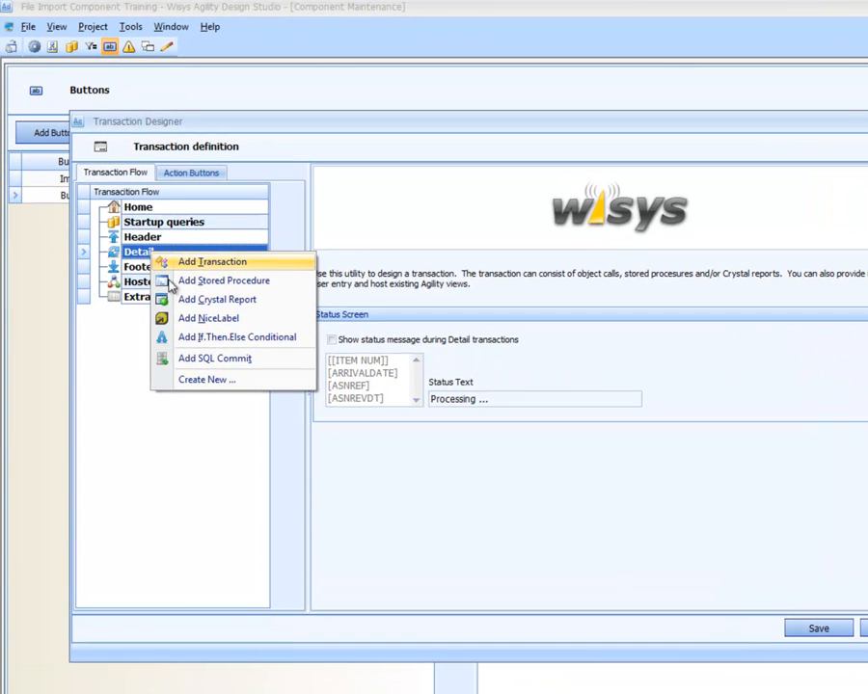
left_click(193, 337)
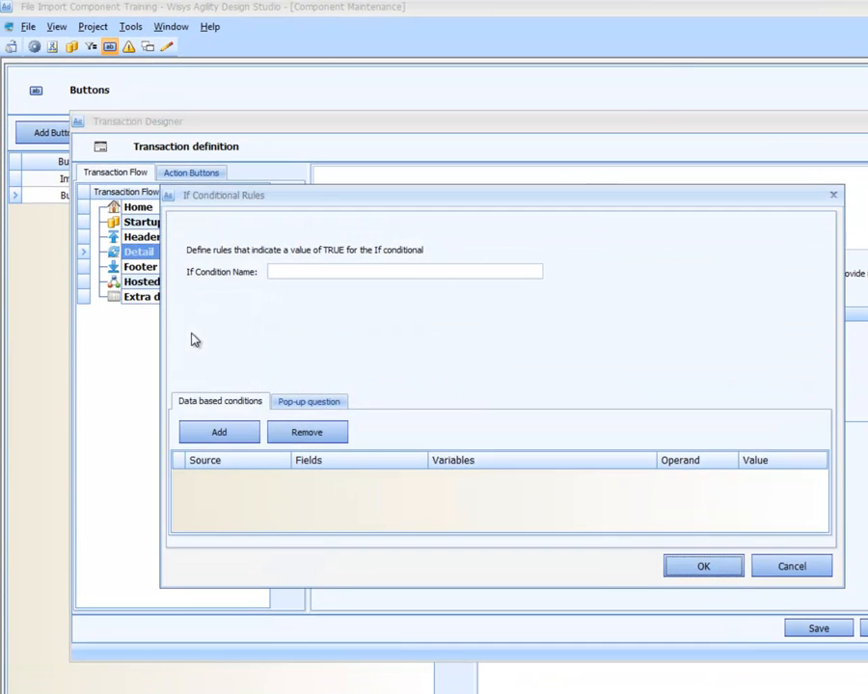
left_click(306, 271)
type("If Cust Changes")
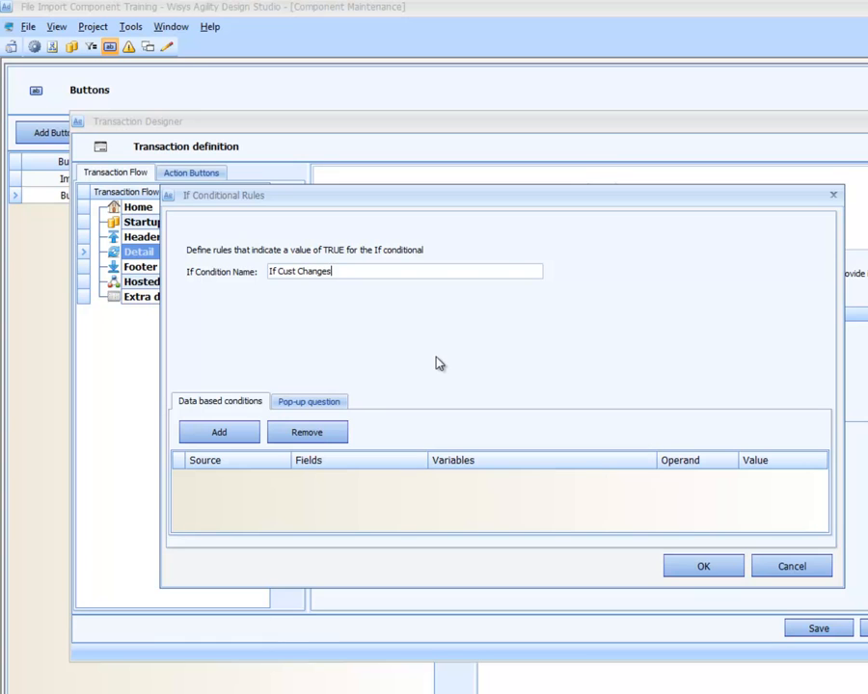
Step: Add a data-based condition to the If rule with source View, field CUST and operand Changes, and accept it
left_click(242, 441)
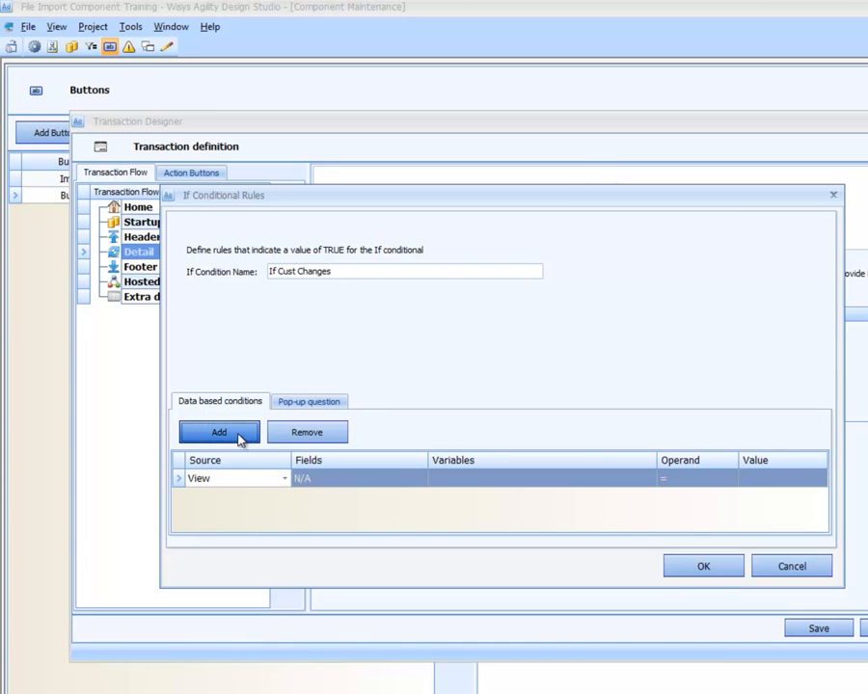
left_click(367, 482)
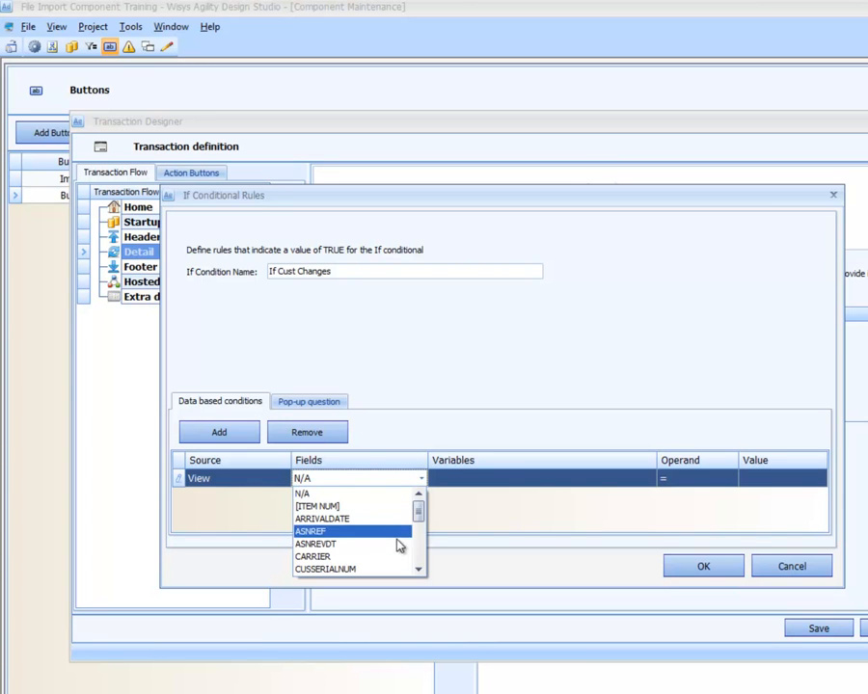
left_click(418, 569)
left_click(399, 570)
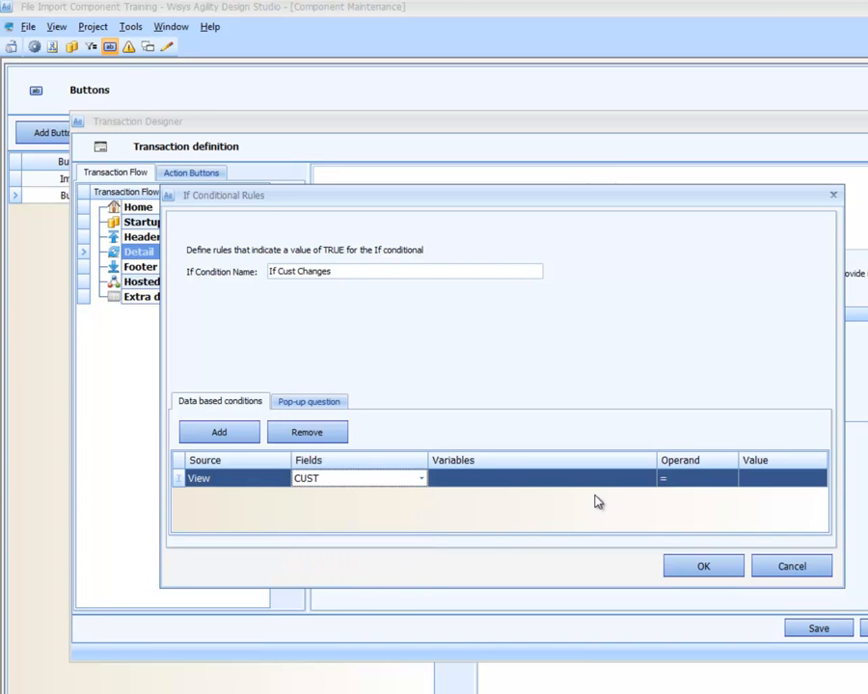
left_click(645, 484)
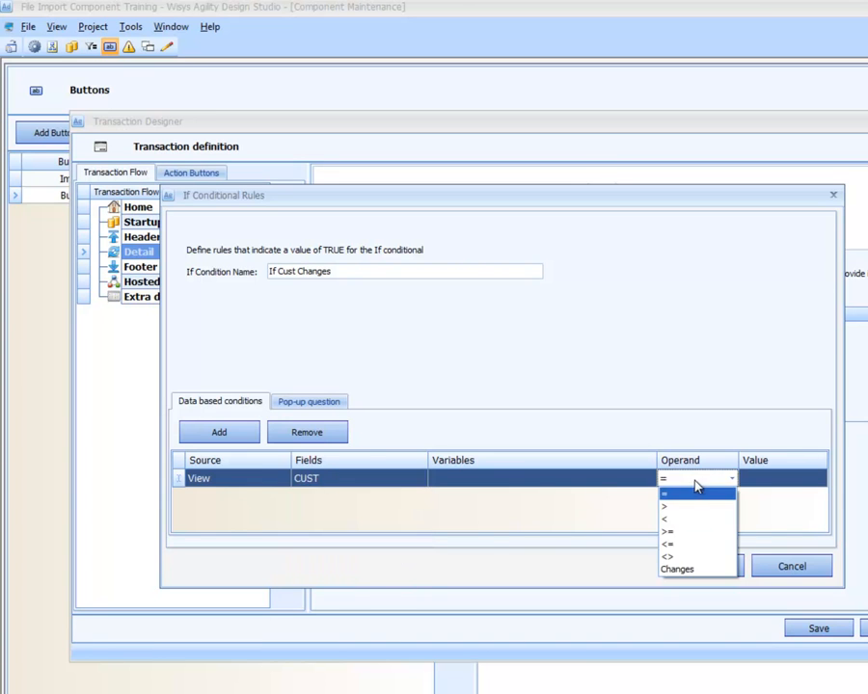
left_click(692, 569)
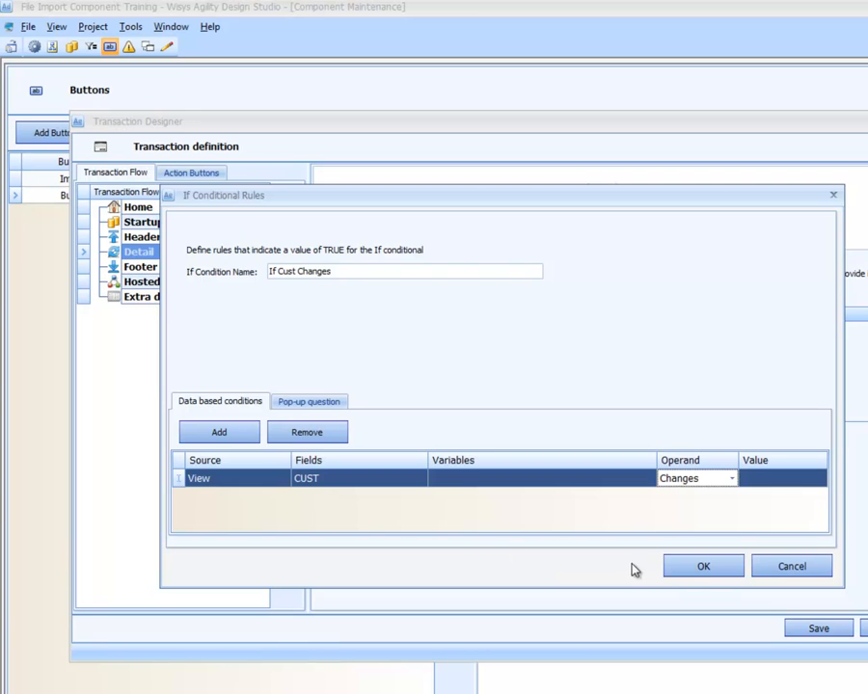
left_click(678, 566)
Step: Add the OE Order Header Create transaction under the If Cust Changes branch of Detail
double_click(159, 254)
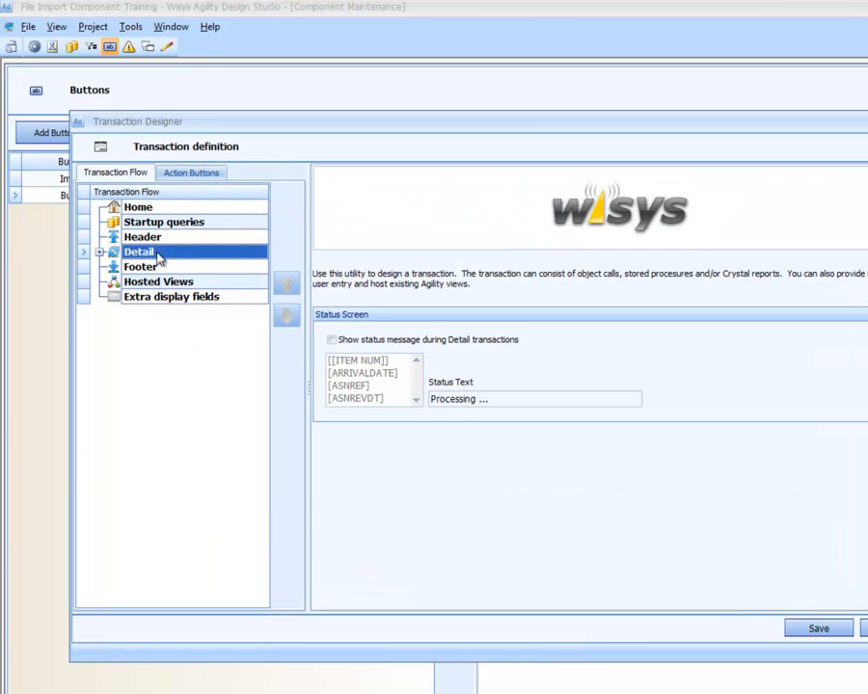
left_click(174, 270)
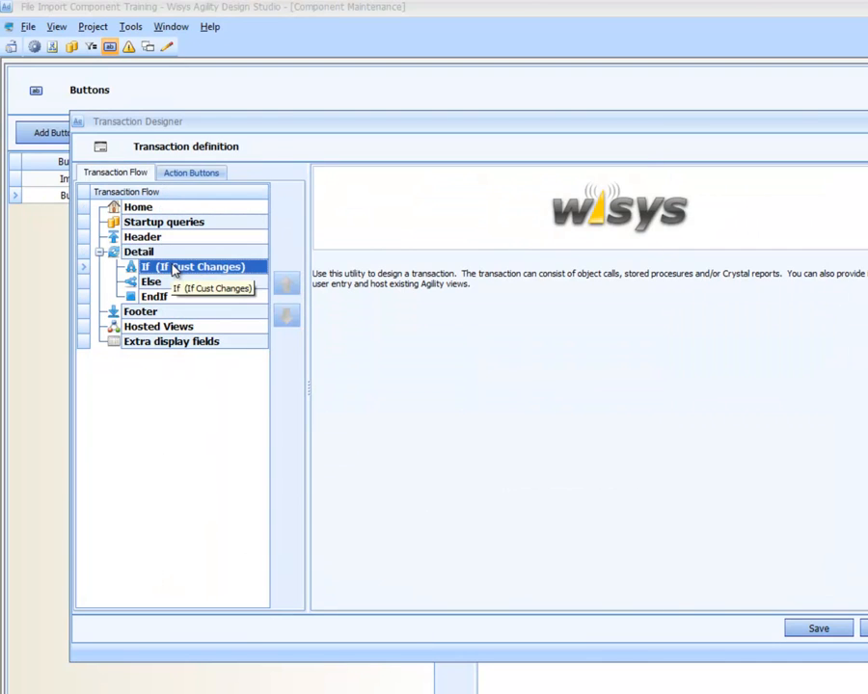
right_click(175, 271)
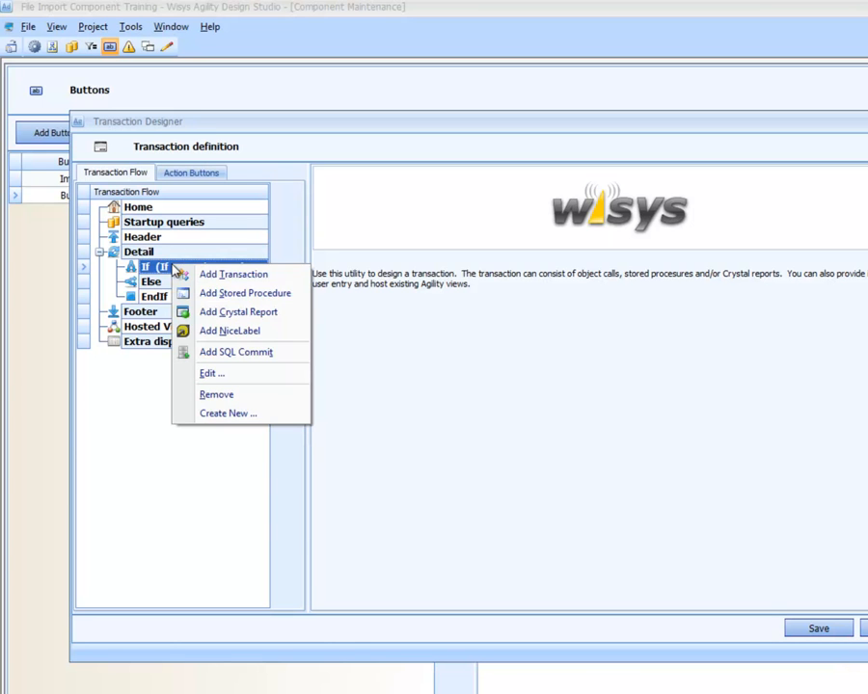
left_click(247, 277)
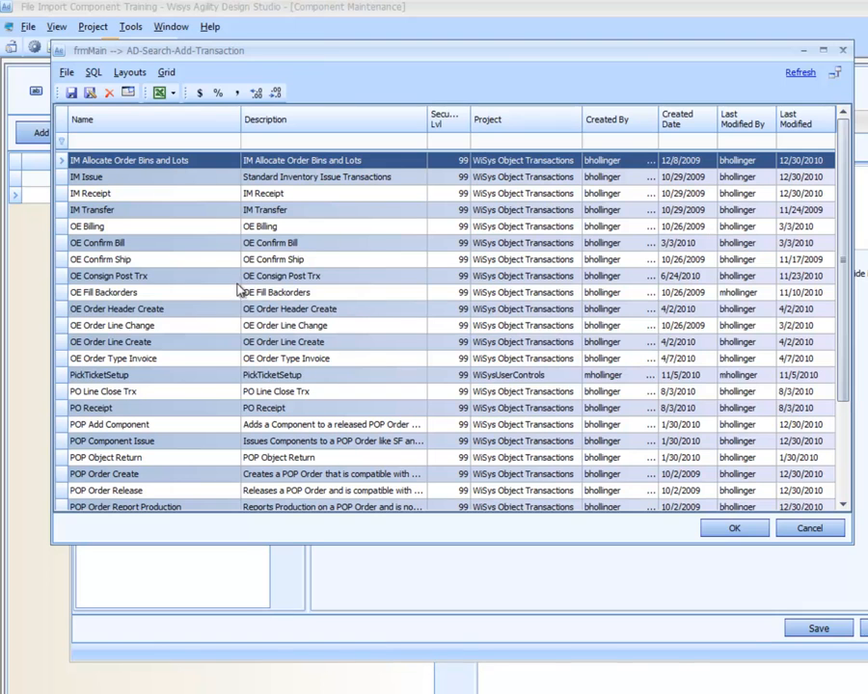
left_click(129, 311)
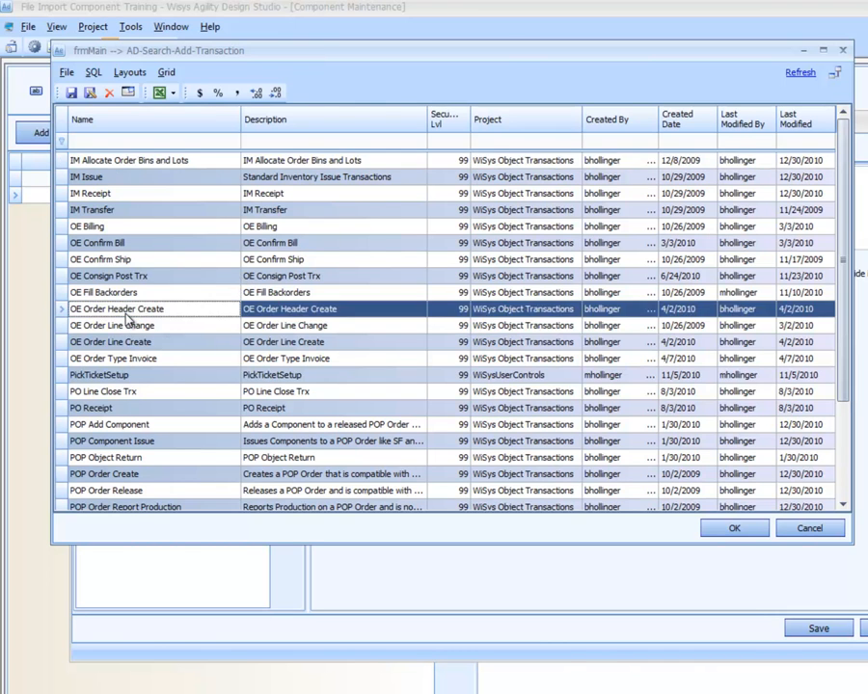
double_click(132, 314)
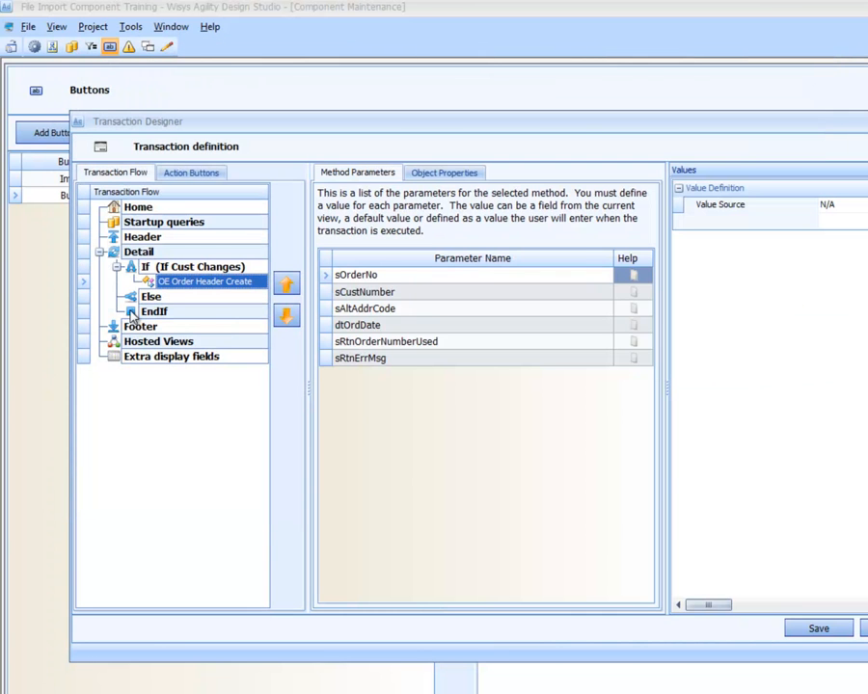
Step: Add the OE Order Line Create transaction under the If Cust Changes branch of Detail
left_click(167, 266)
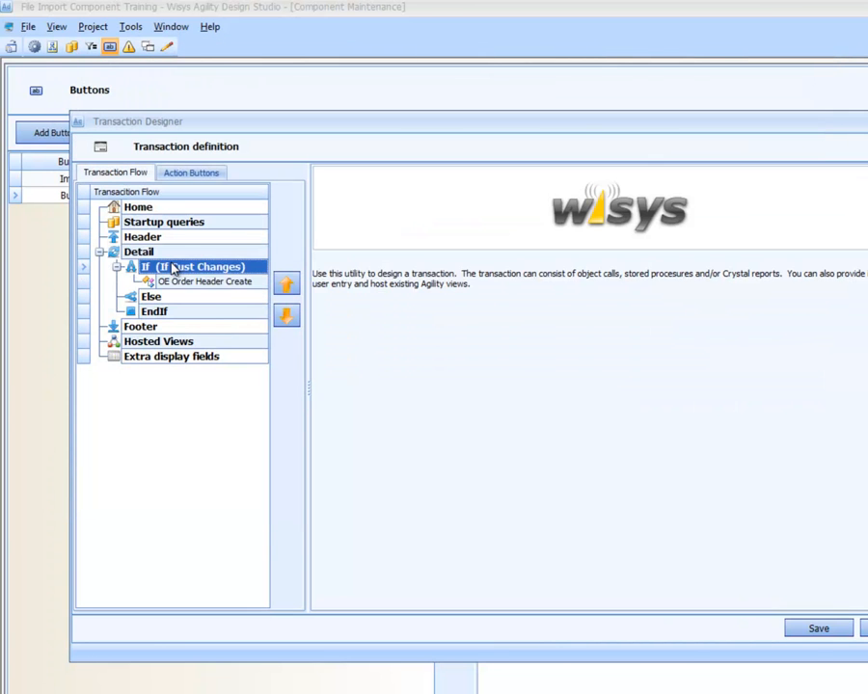
right_click(177, 272)
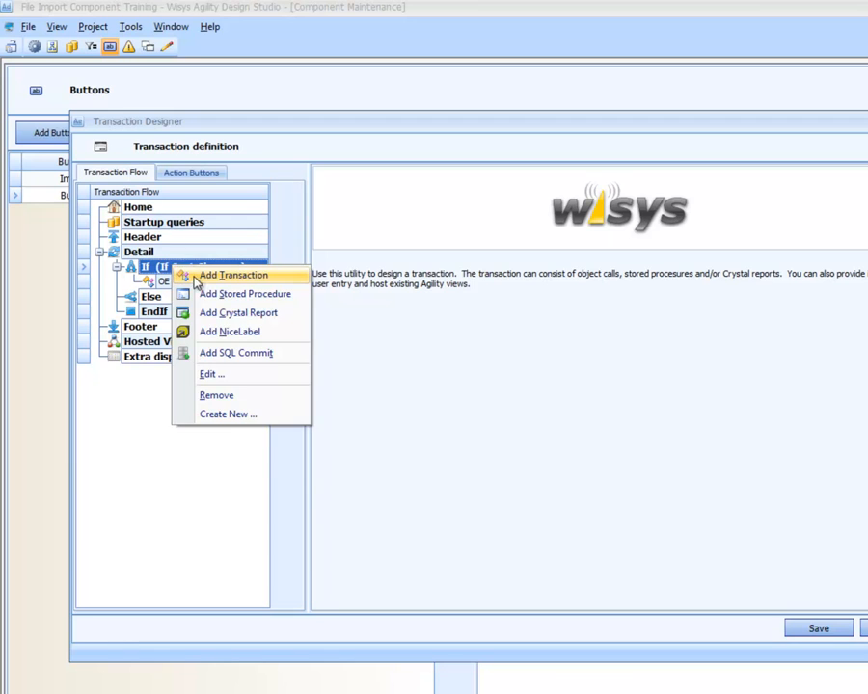
left_click(198, 277)
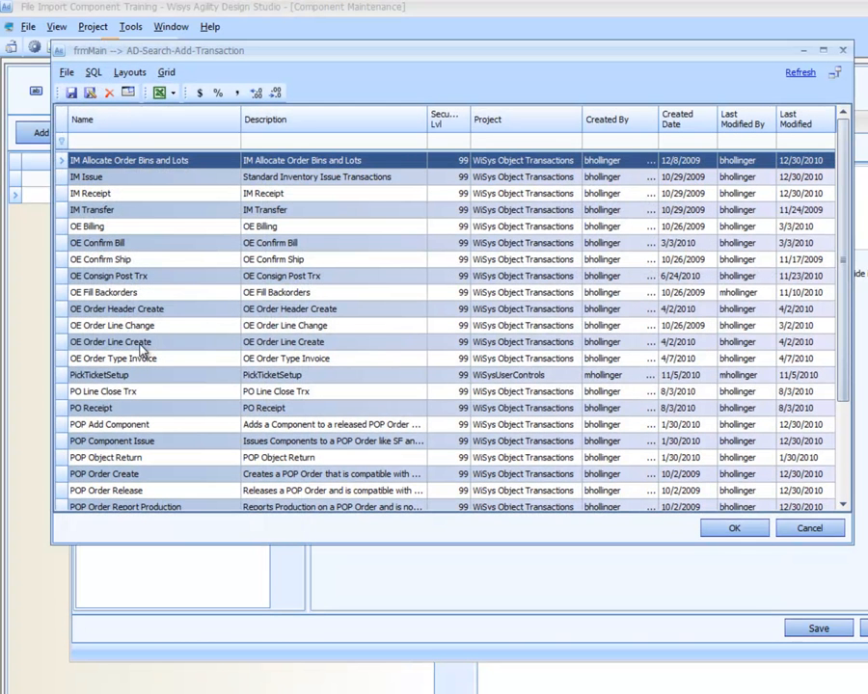
left_click(141, 347)
double_click(142, 349)
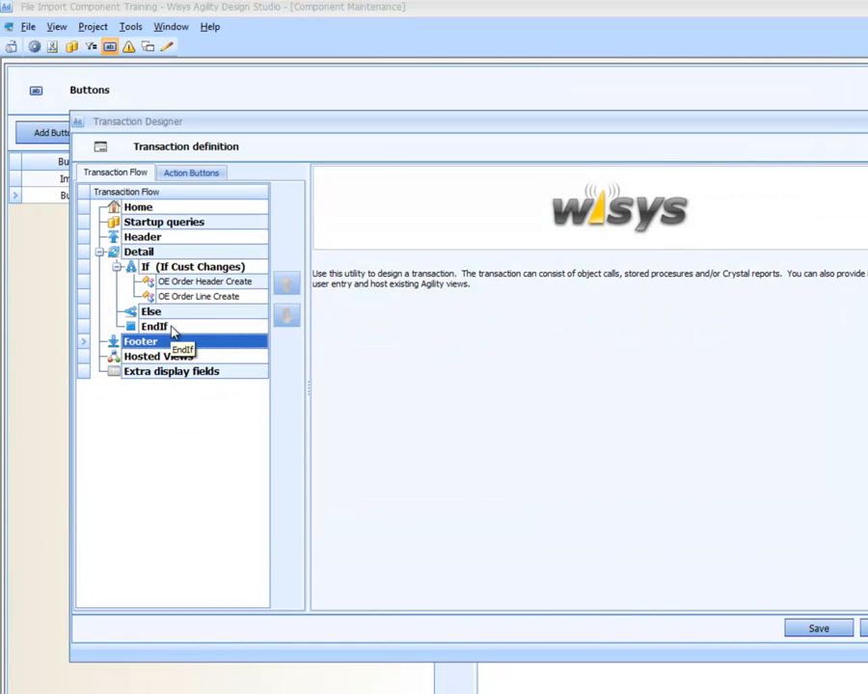
Step: Add the OE Order Line Create transaction under the Else branch of Detail
left_click(208, 269)
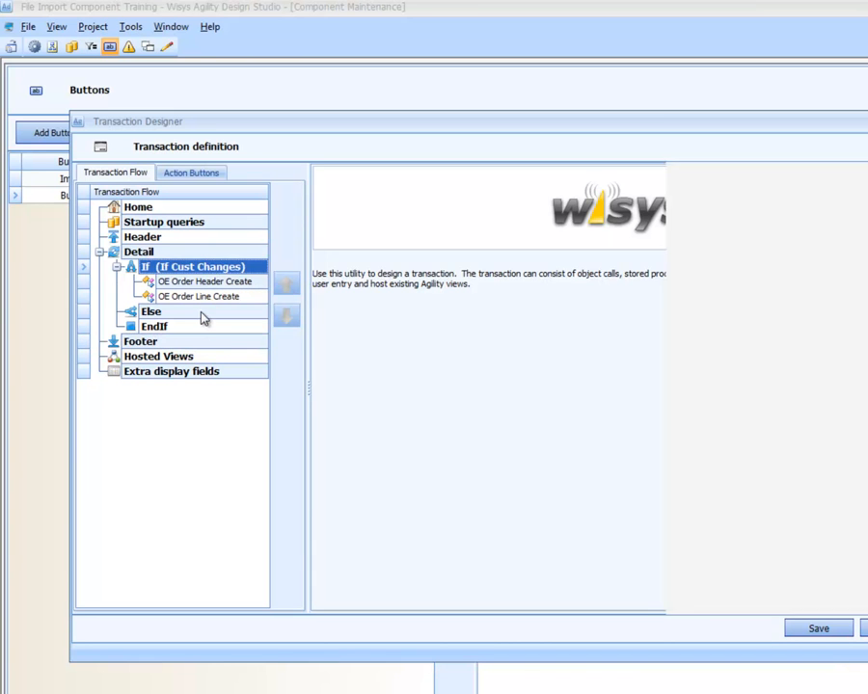
right_click(203, 314)
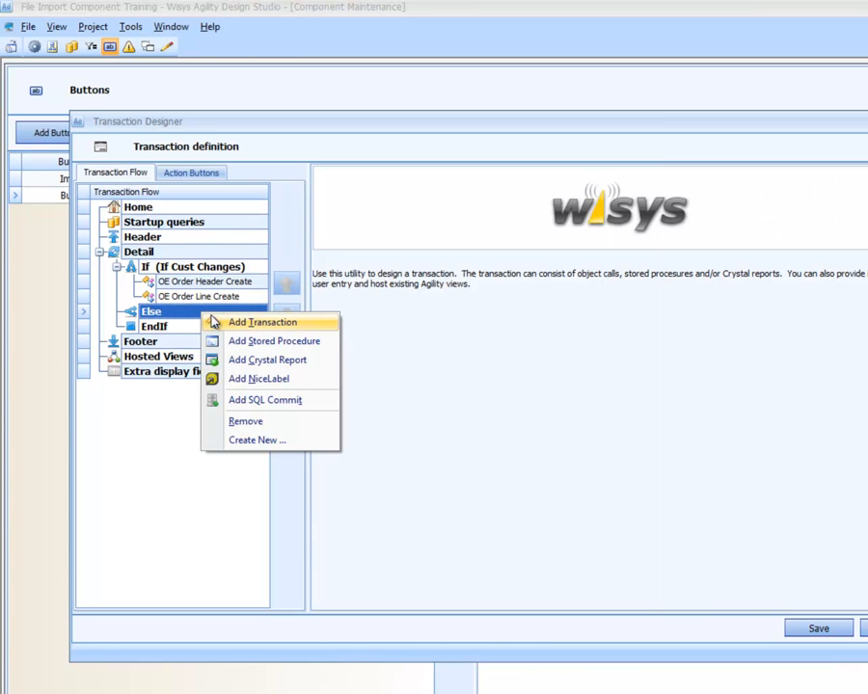
left_click(216, 322)
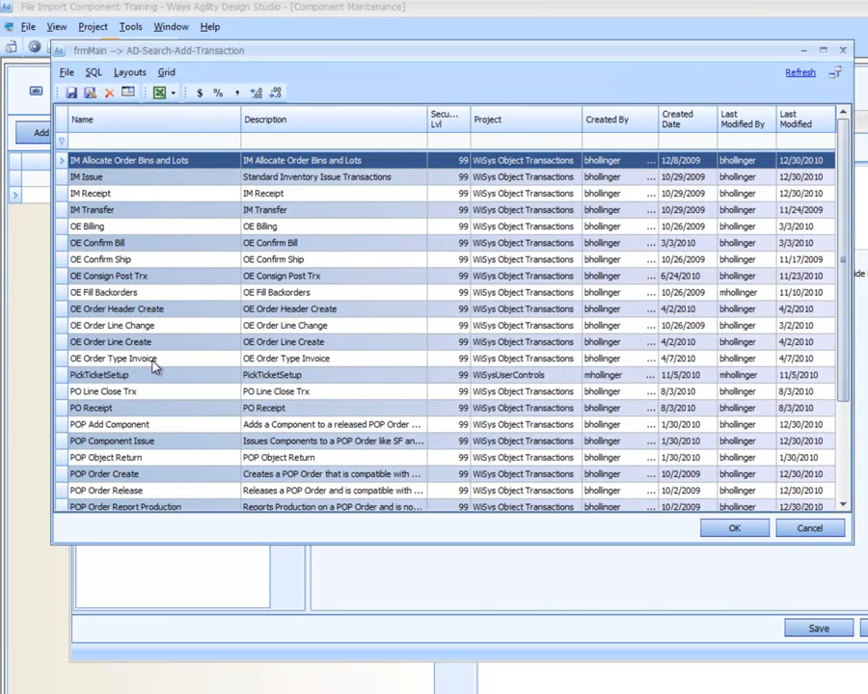
left_click(142, 343)
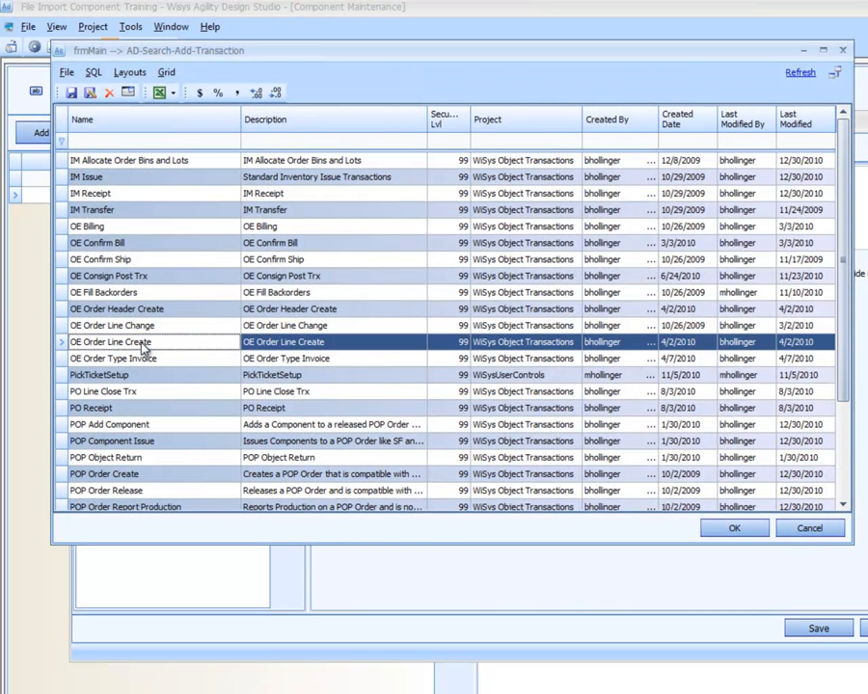
double_click(142, 344)
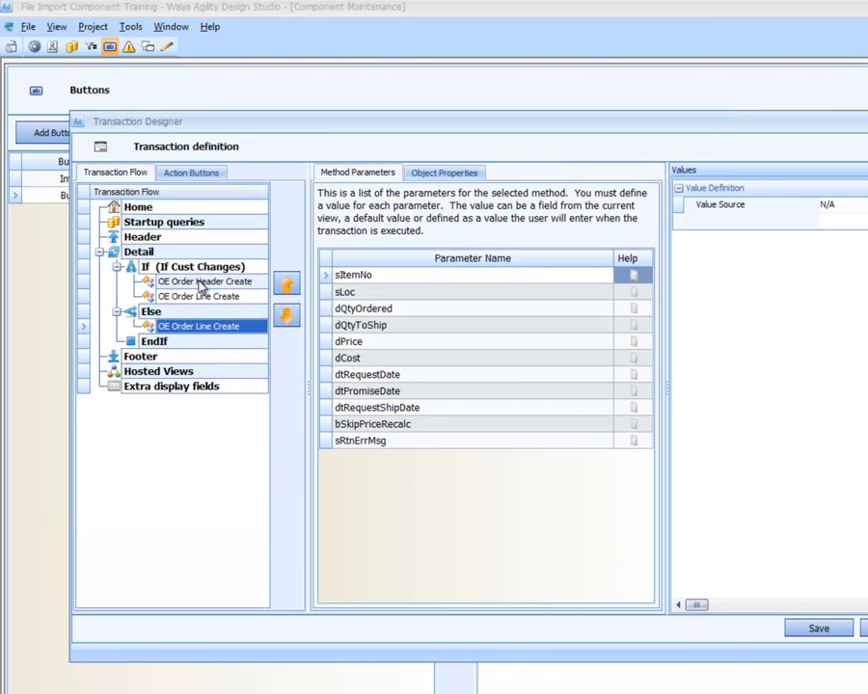
Step: Add the Import Update IsProcessed stored procedure under the If Cust Changes branch
left_click(199, 298)
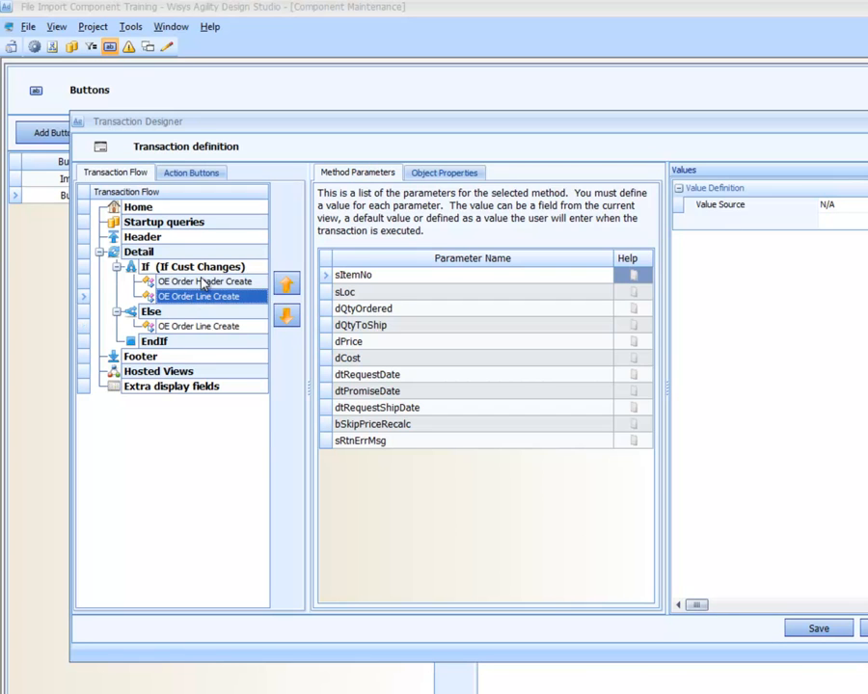
left_click(206, 270)
right_click(206, 270)
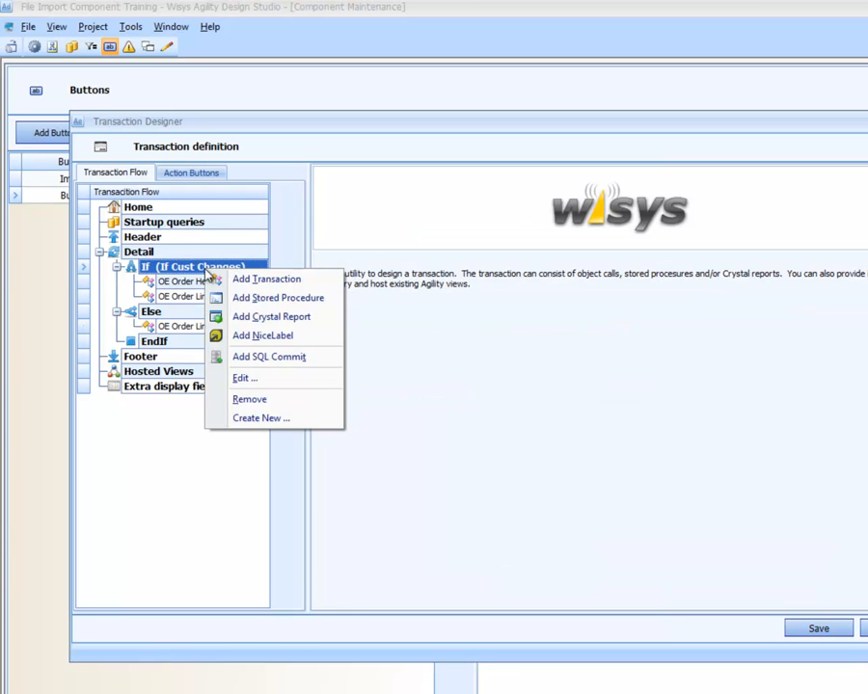
left_click(233, 298)
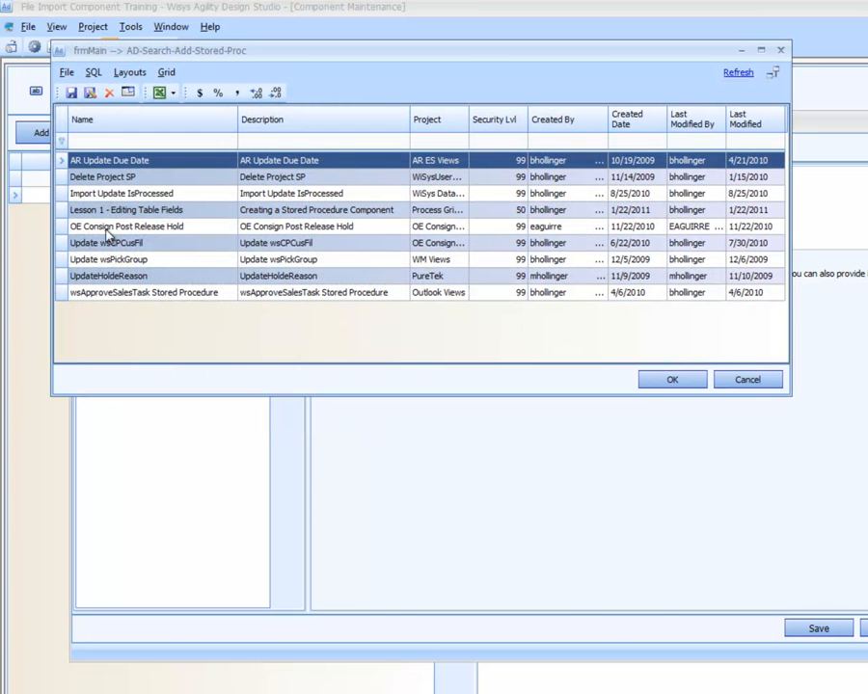
left_click(150, 196)
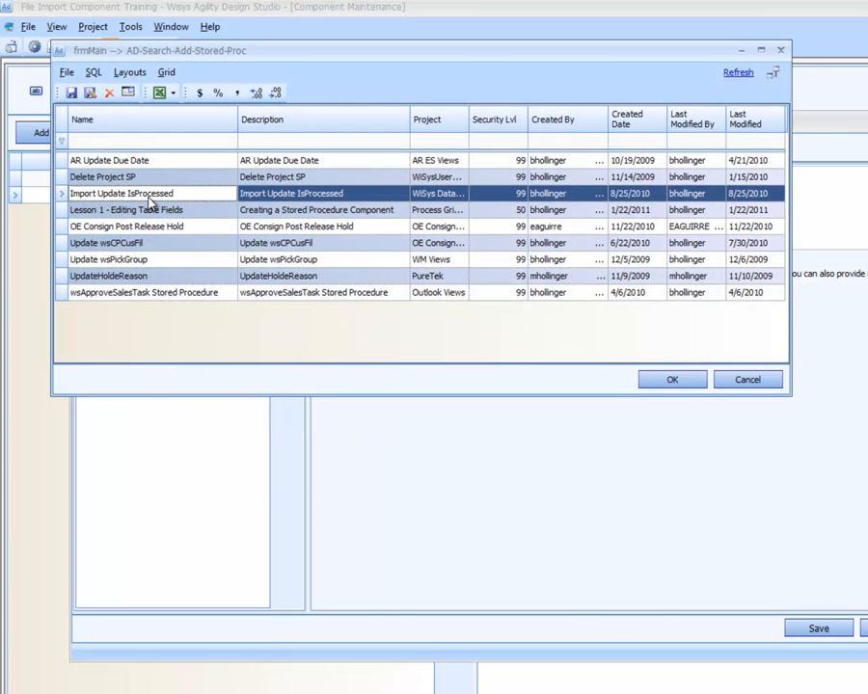
double_click(149, 197)
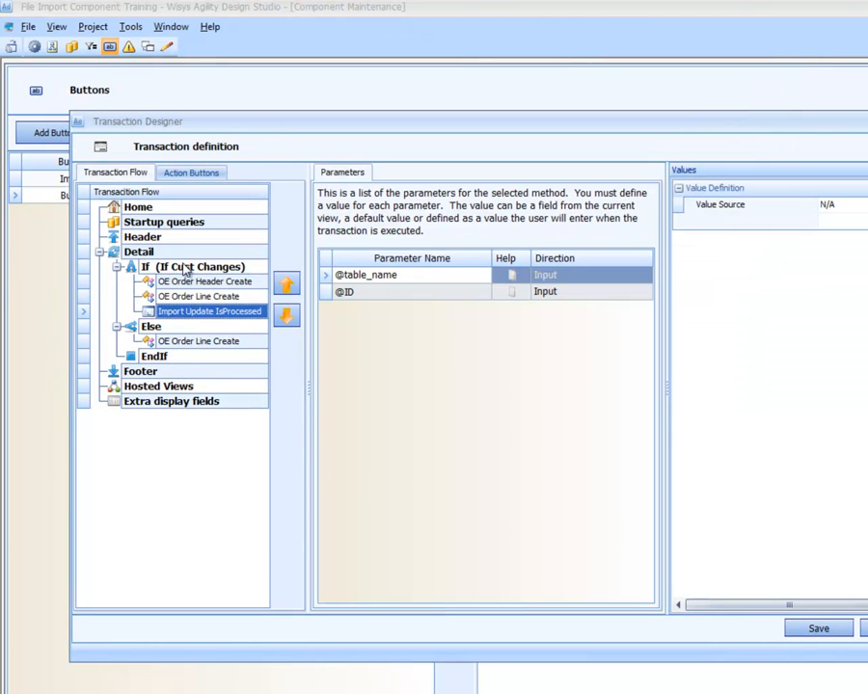
Step: Add the Import Update IsProcessed stored procedure under the Else branch
left_click(196, 328)
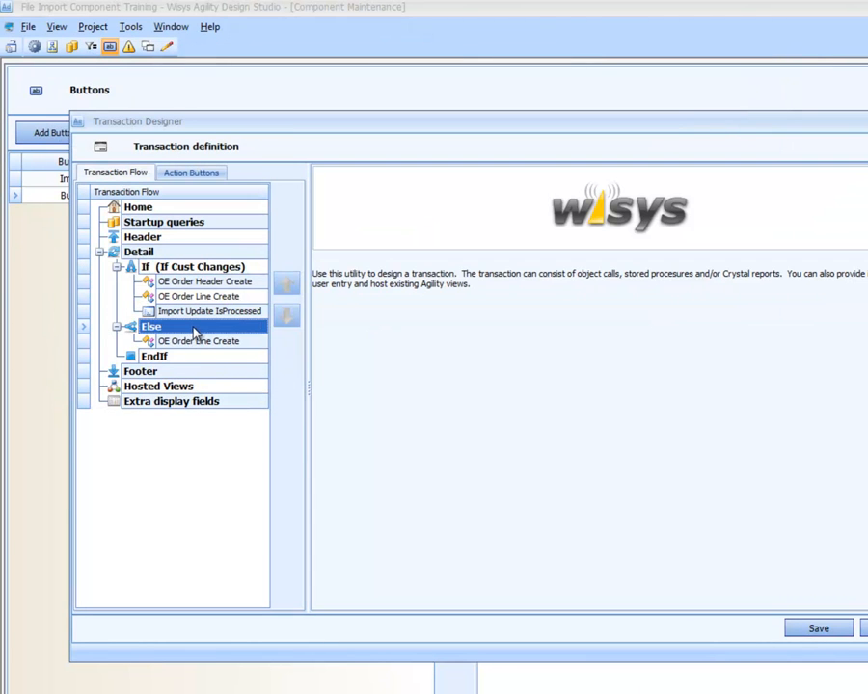
right_click(196, 330)
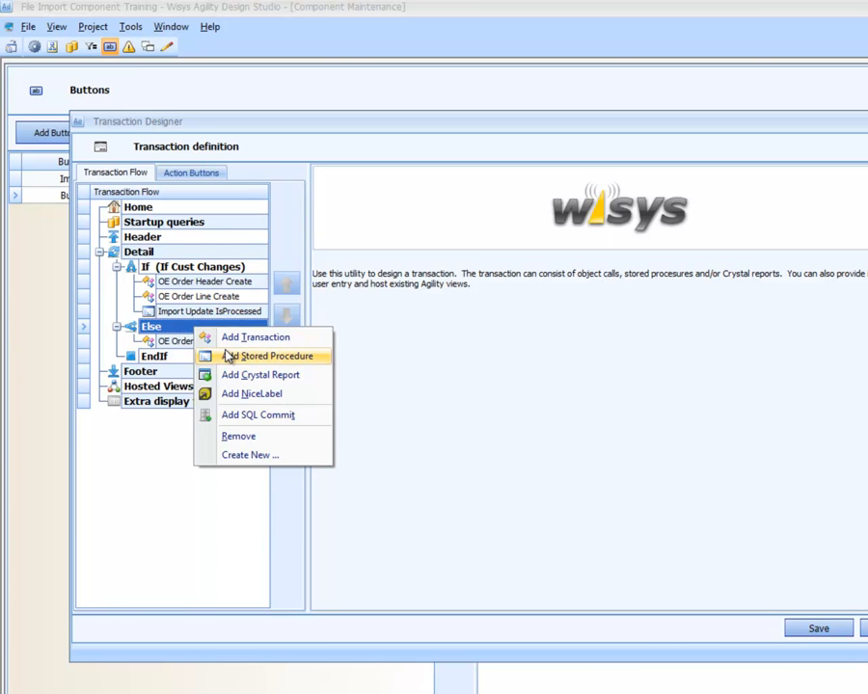
left_click(227, 356)
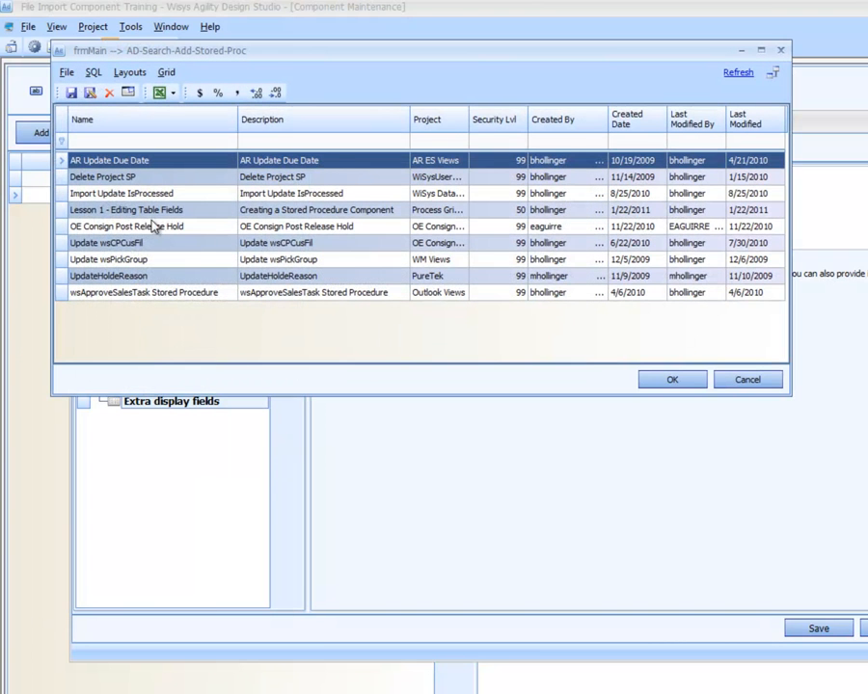
double_click(148, 193)
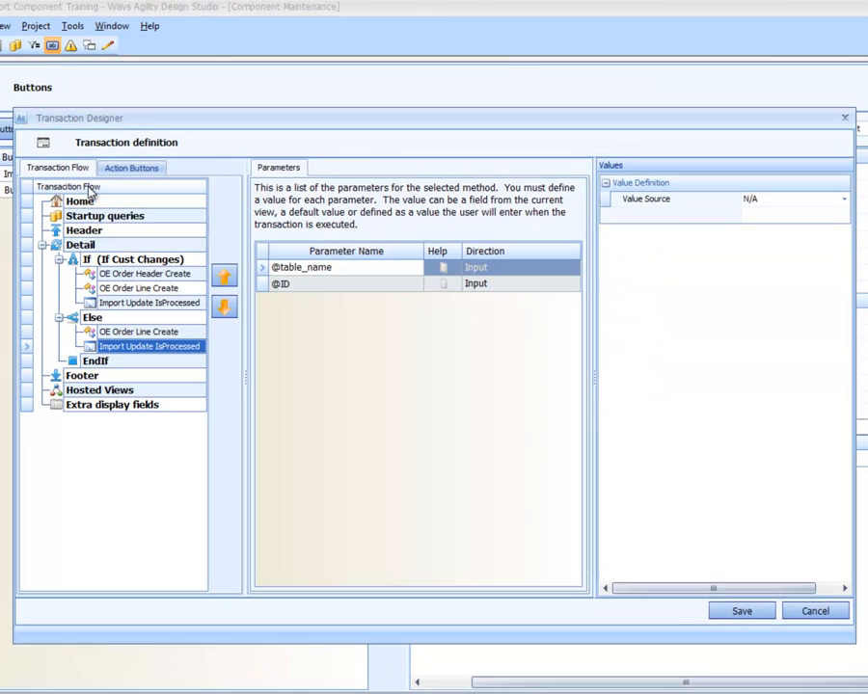
Step: For OE Order Header Create, set the sOrderNo parameter's value source to Default with a blank entered value
left_click(135, 274)
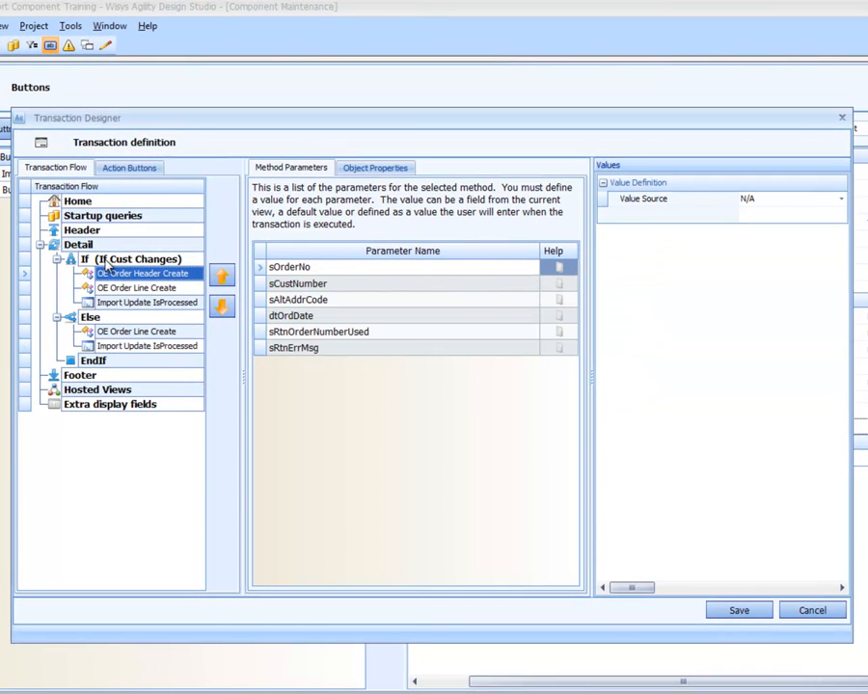
left_click(304, 269)
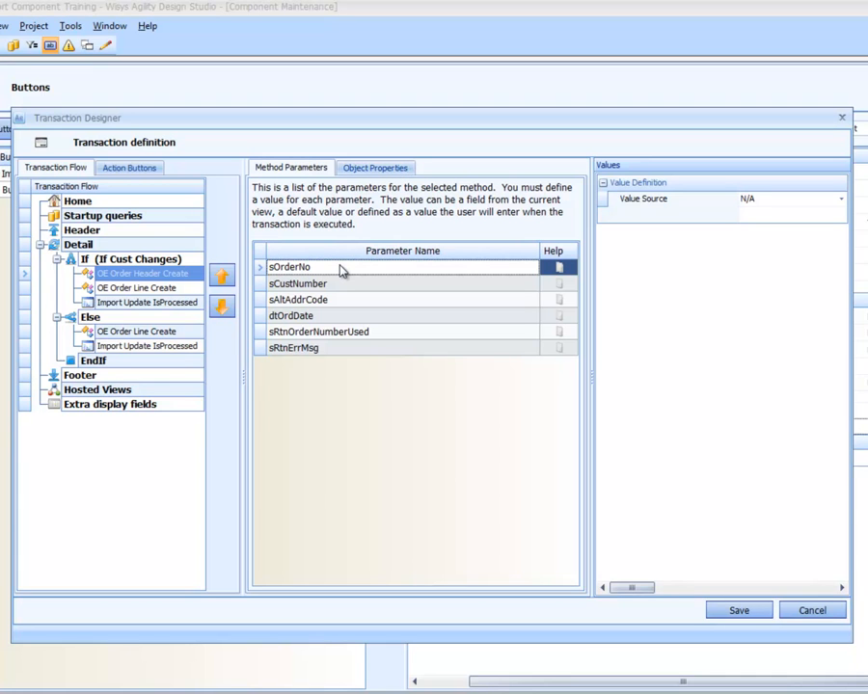
left_click(750, 201)
left_click(758, 225)
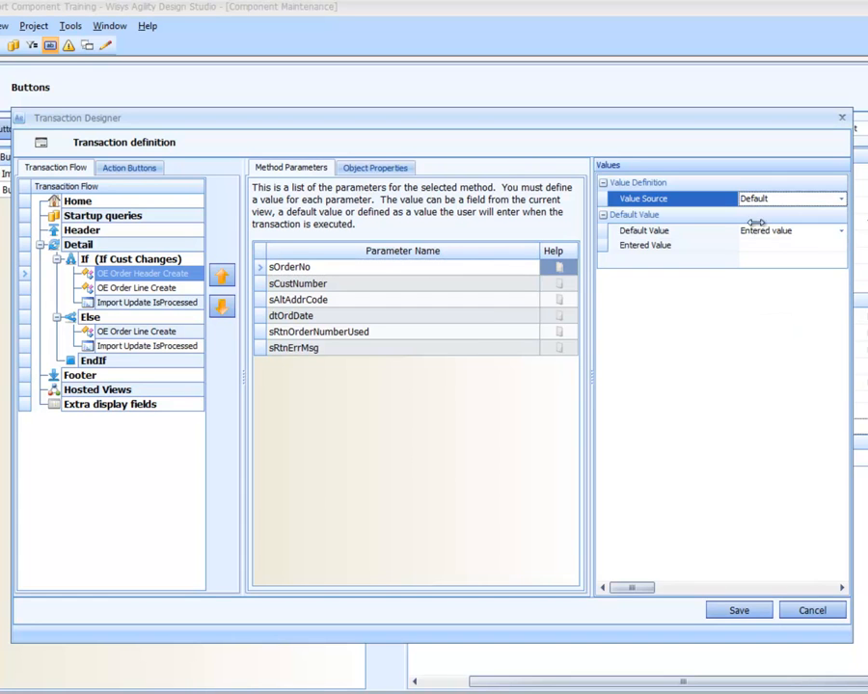
left_click(758, 249)
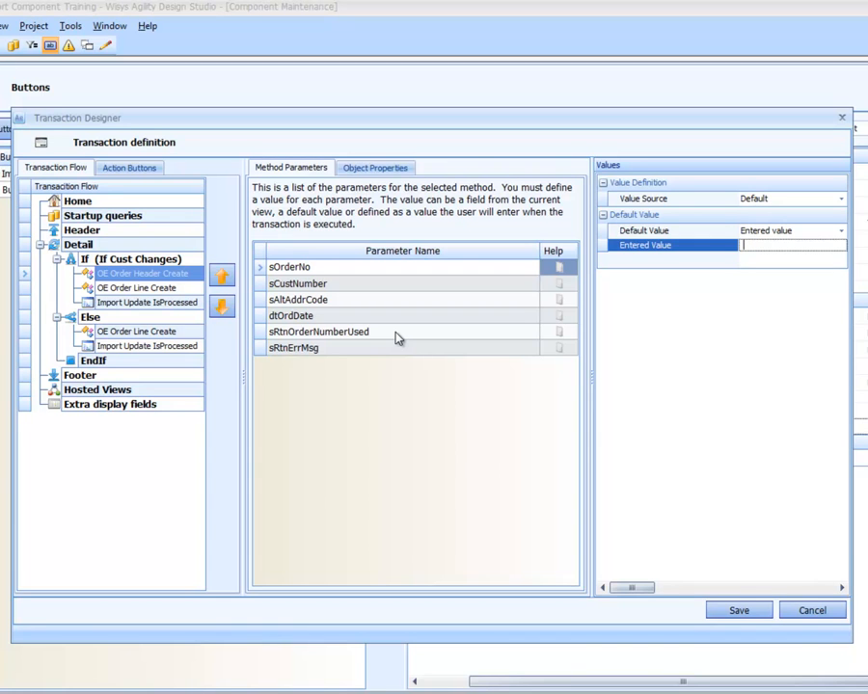
Step: Set the sCustNumber parameter's value source to View with source column CUST
left_click(341, 285)
left_click(747, 200)
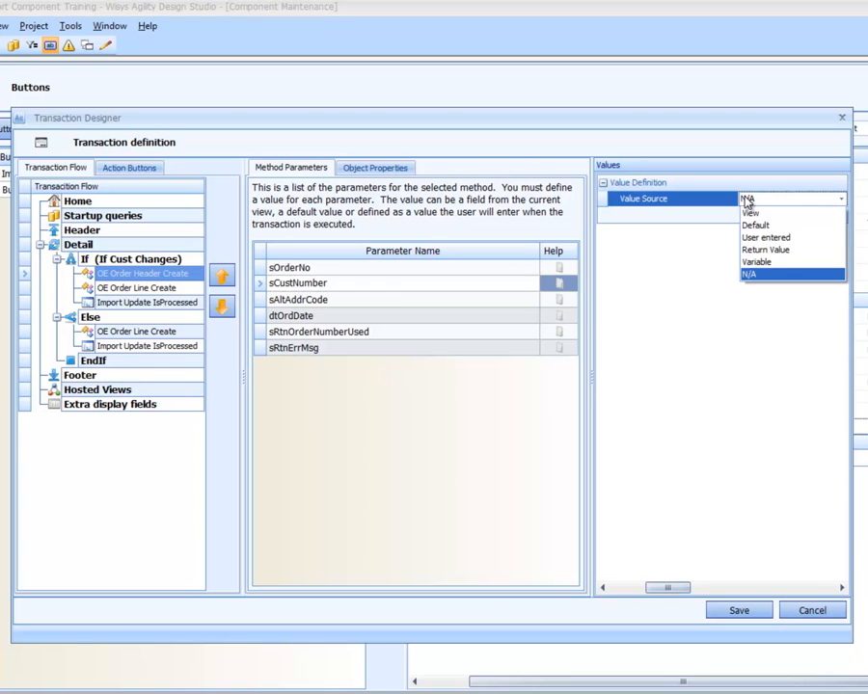
left_click(752, 213)
left_click(749, 217)
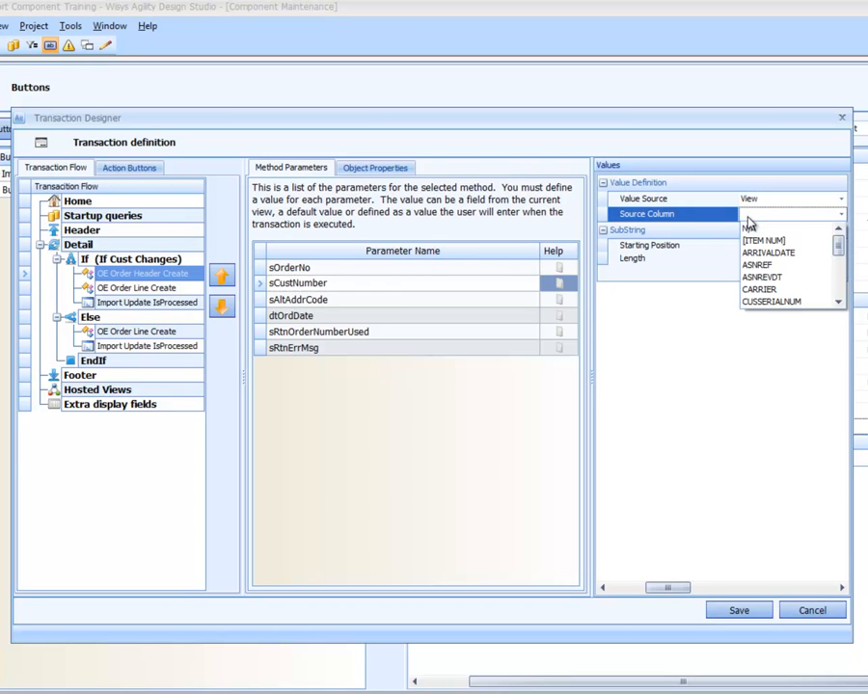
left_click(837, 303)
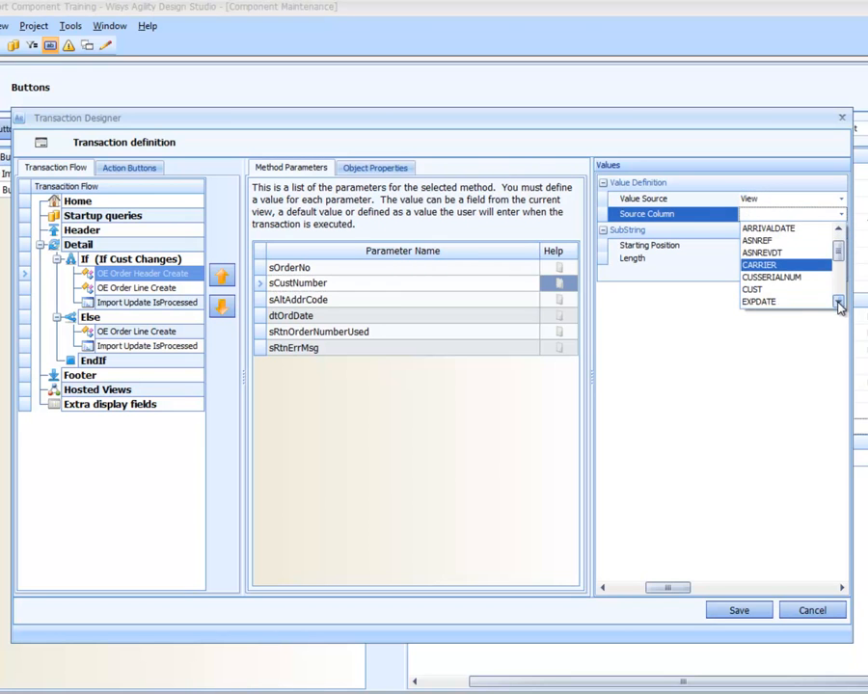
left_click(762, 289)
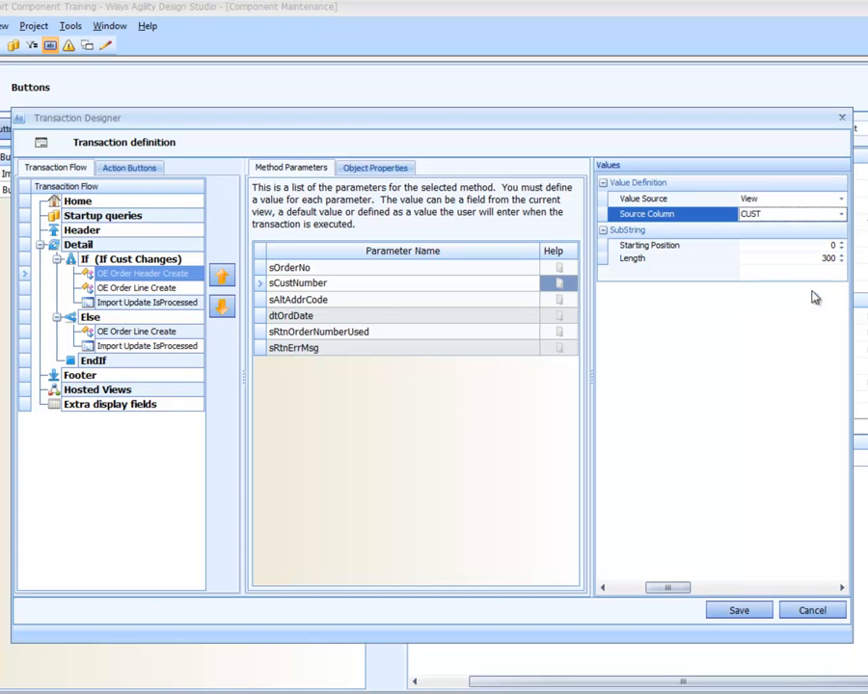
Step: Set the sAltAddrCode parameter's value source to Default with a blank entered value
left_click(374, 301)
left_click(749, 200)
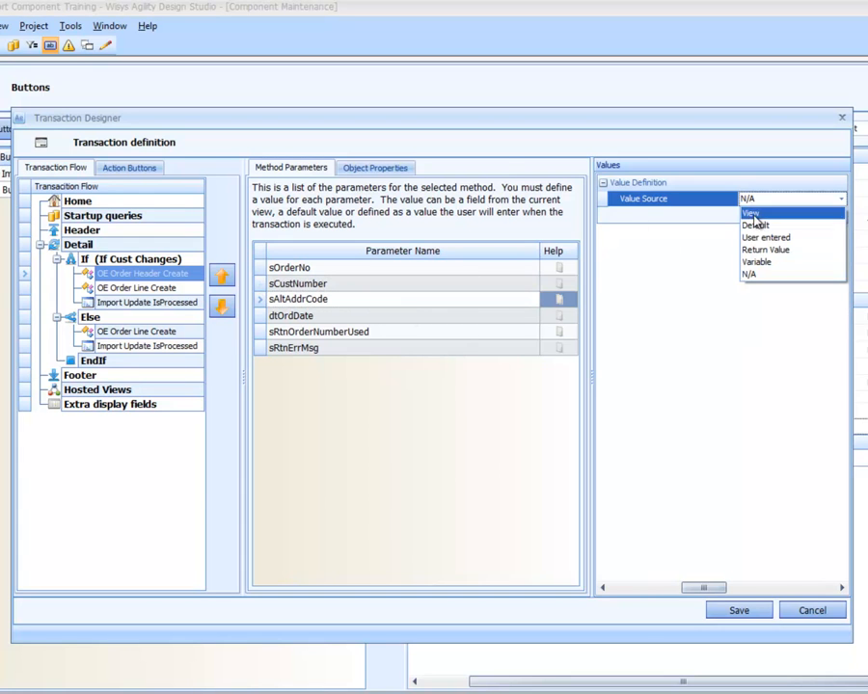
left_click(755, 224)
left_click(750, 245)
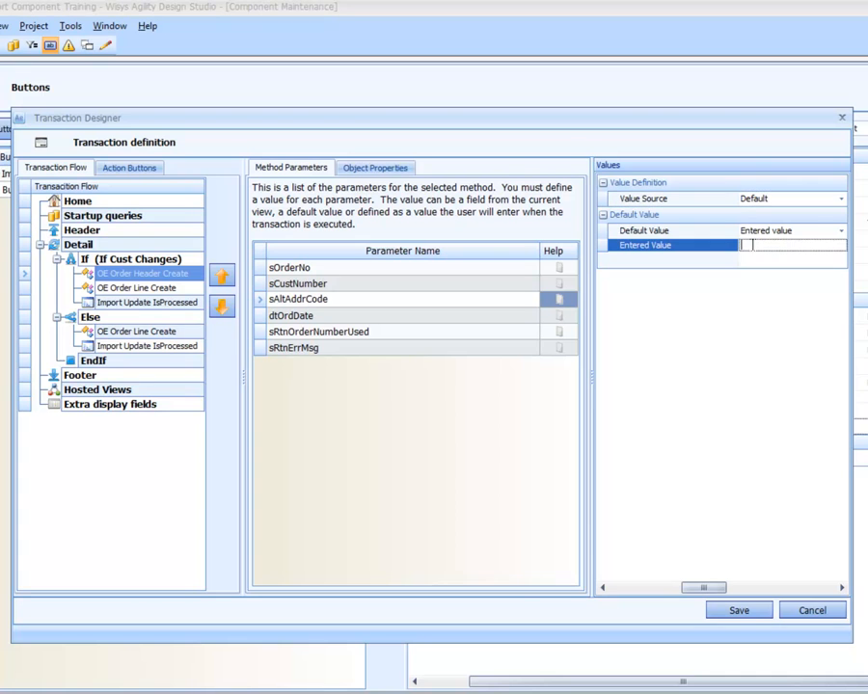
Step: Set the dtOrdDate parameter's value source to View with source column ARRIVALDATE
left_click(318, 316)
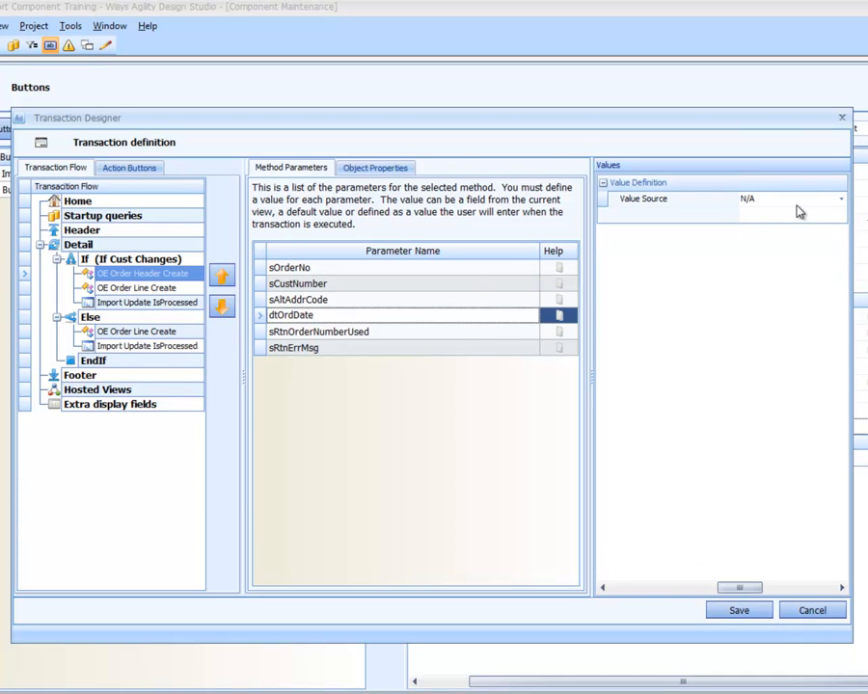
left_click(796, 199)
left_click(786, 214)
left_click(784, 215)
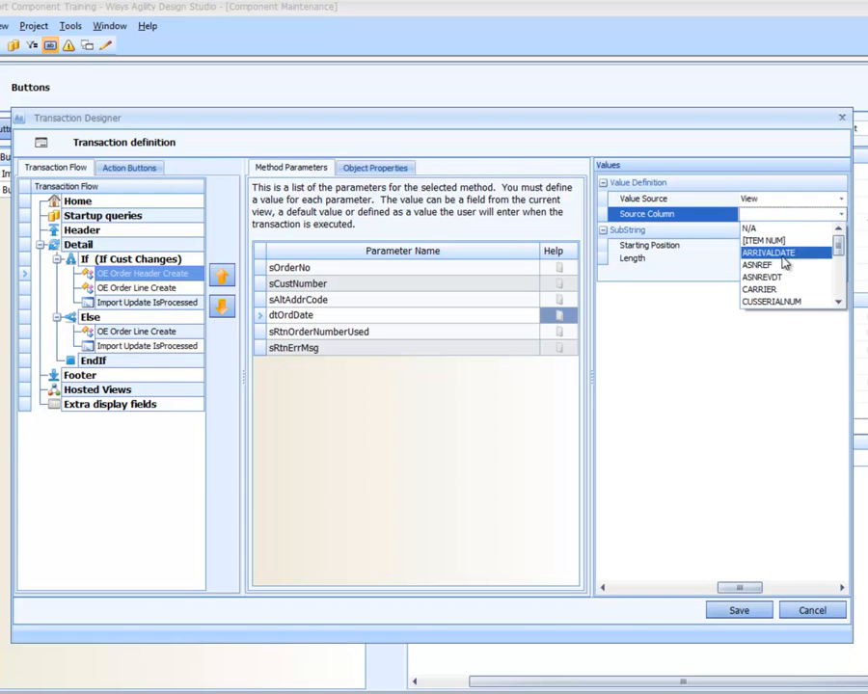
left_click(787, 253)
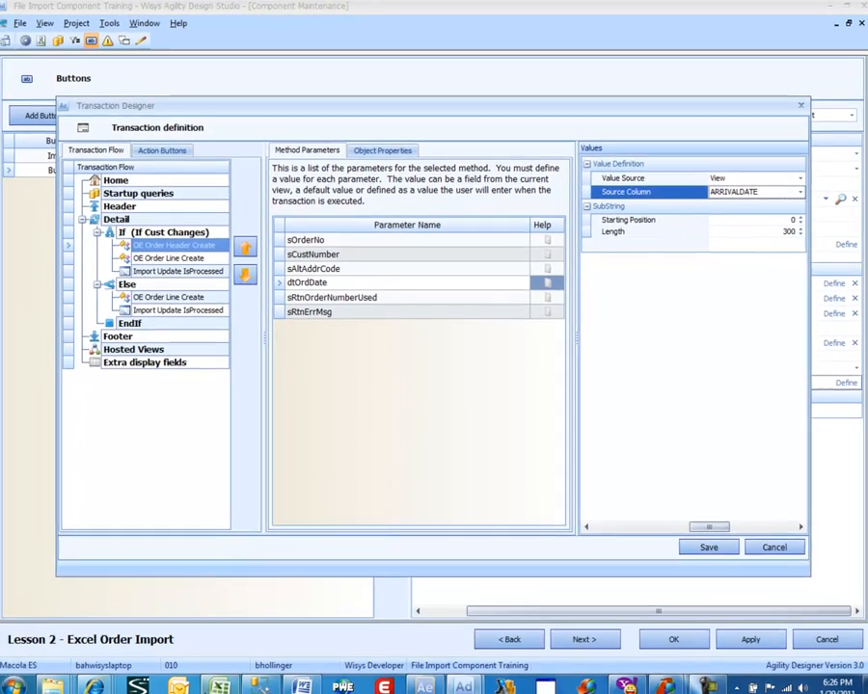
Step: Switch to Import Sales.xls in Excel to check the ARRIVALDATE column's first entry, and return to the Transaction Designer
left_click(221, 682)
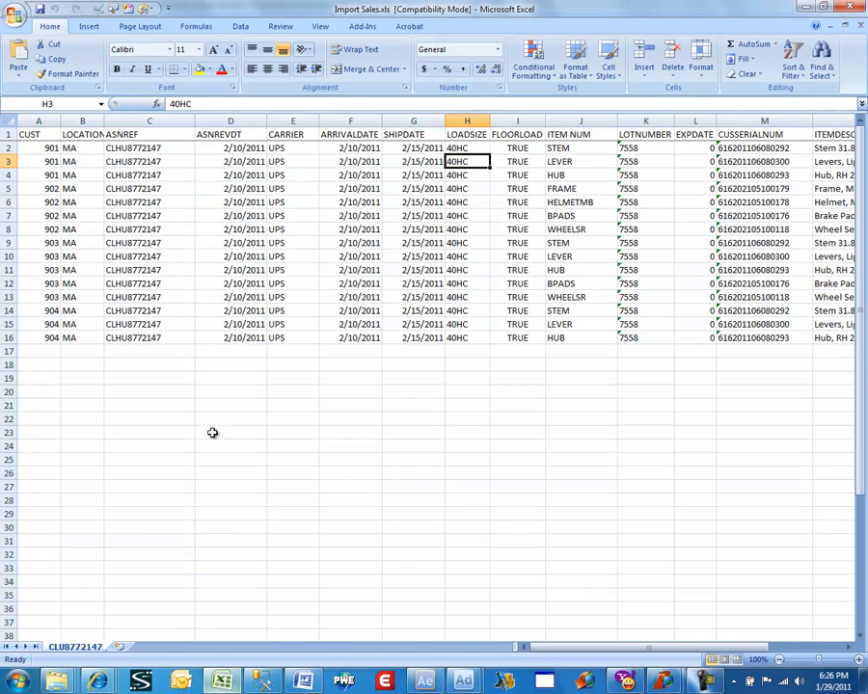
left_click(184, 148)
left_click(372, 151)
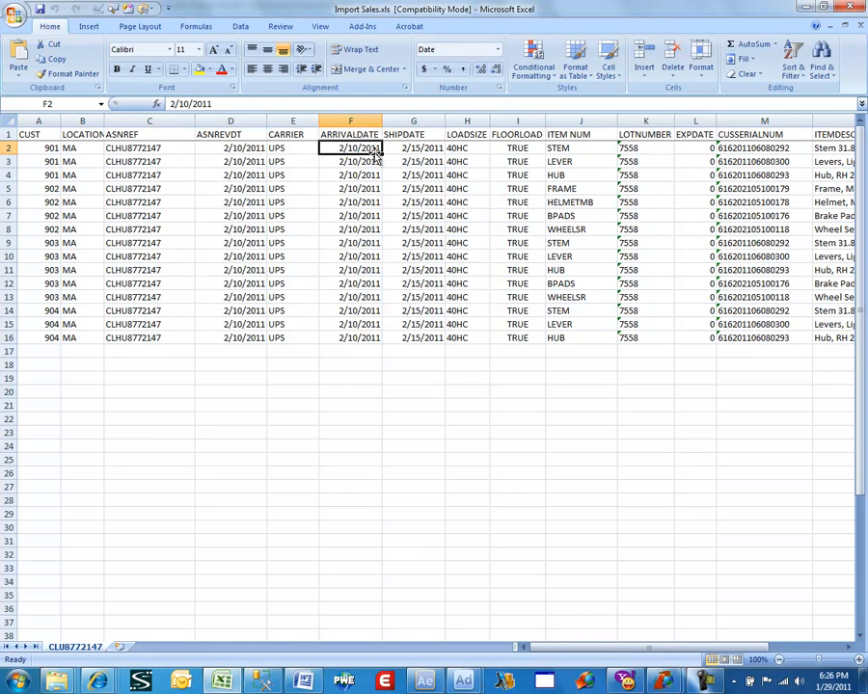
left_click(466, 680)
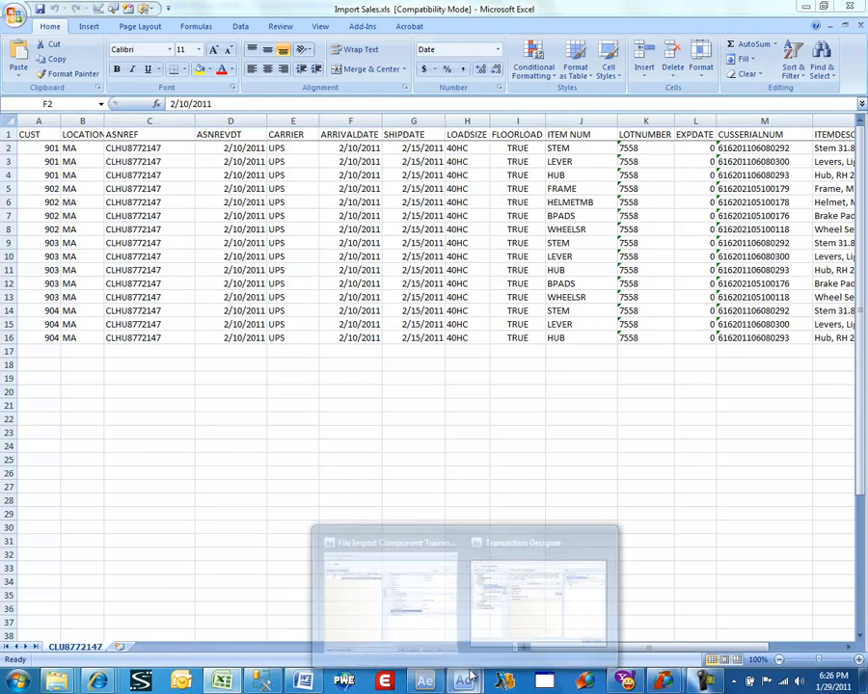
left_click(507, 628)
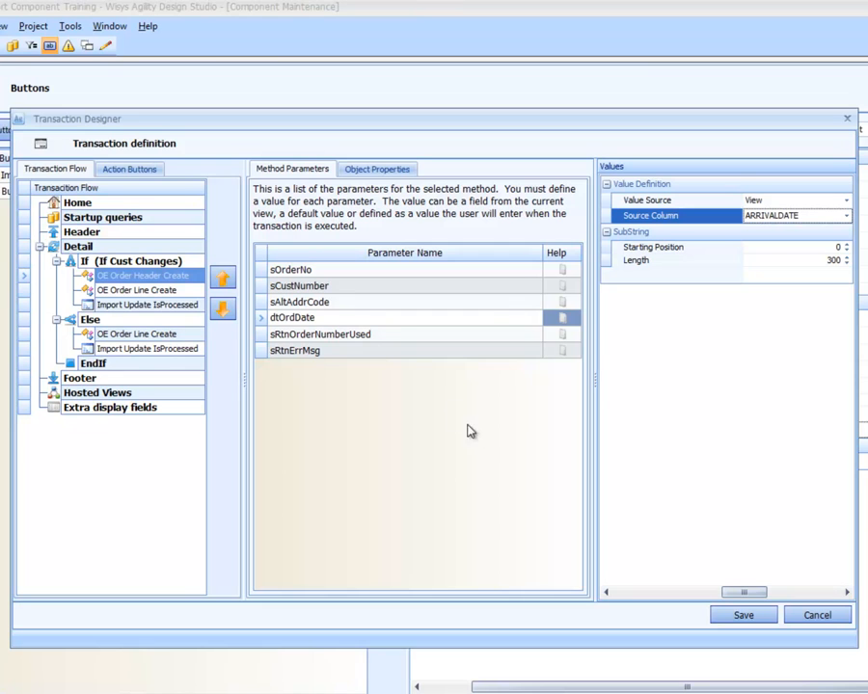
Step: Set the sRtnOrderNumberUsed parameter's return variable to Order number, with Return Value as its source
left_click(395, 333)
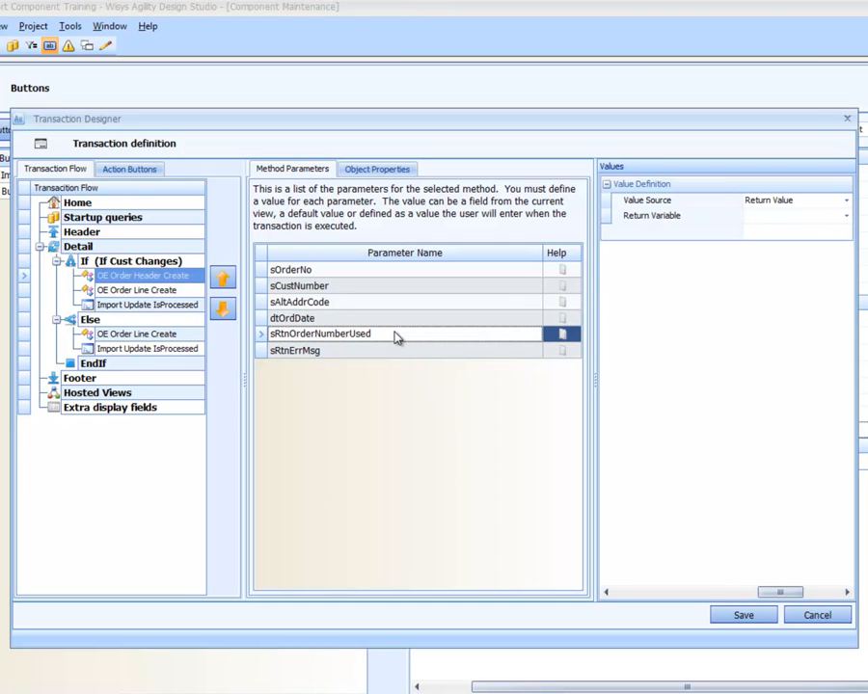
left_click(775, 205)
left_click(771, 216)
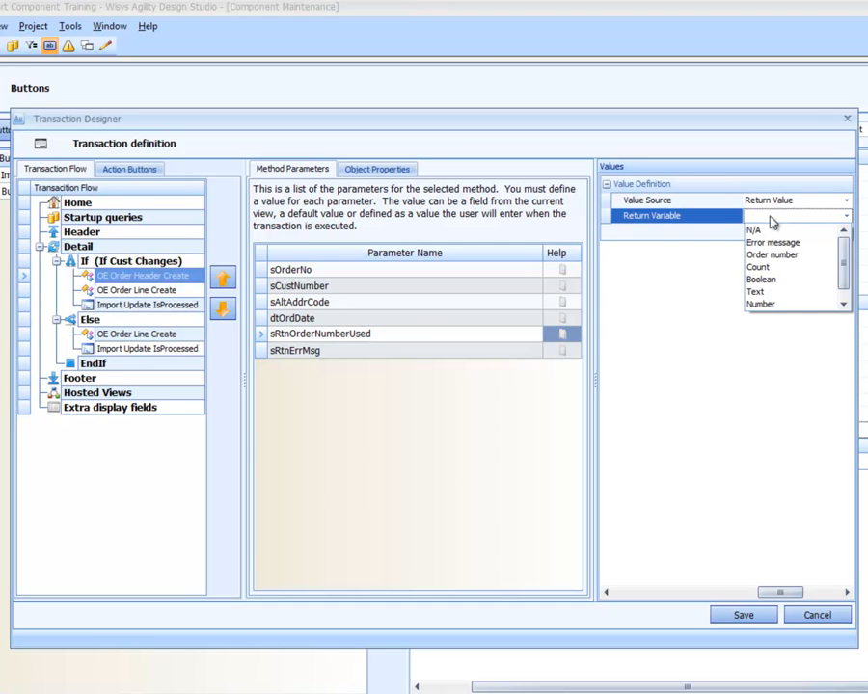
left_click(771, 256)
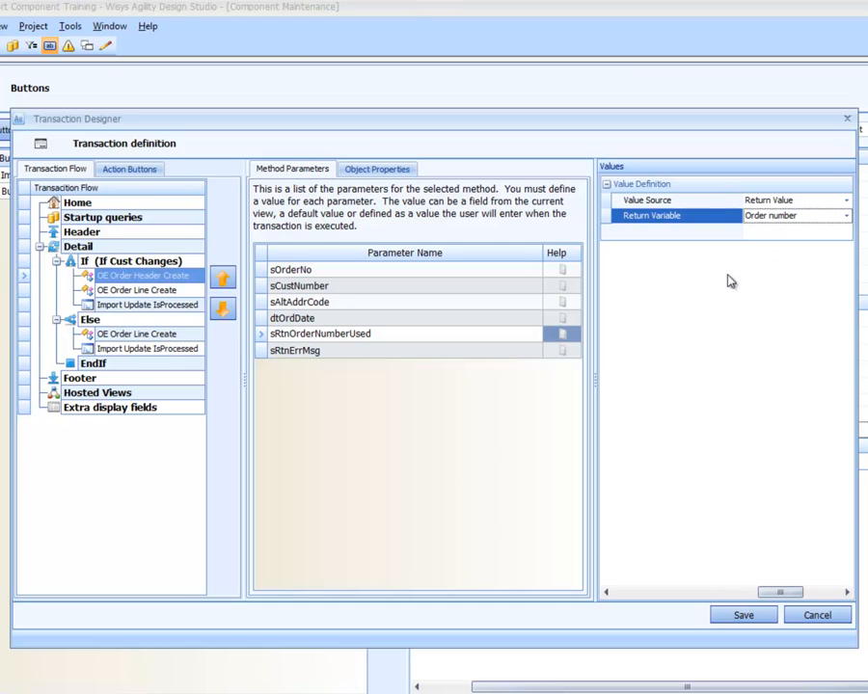
Step: Set the sRtnErrMsg parameter's return variable to Error message
left_click(336, 352)
left_click(765, 218)
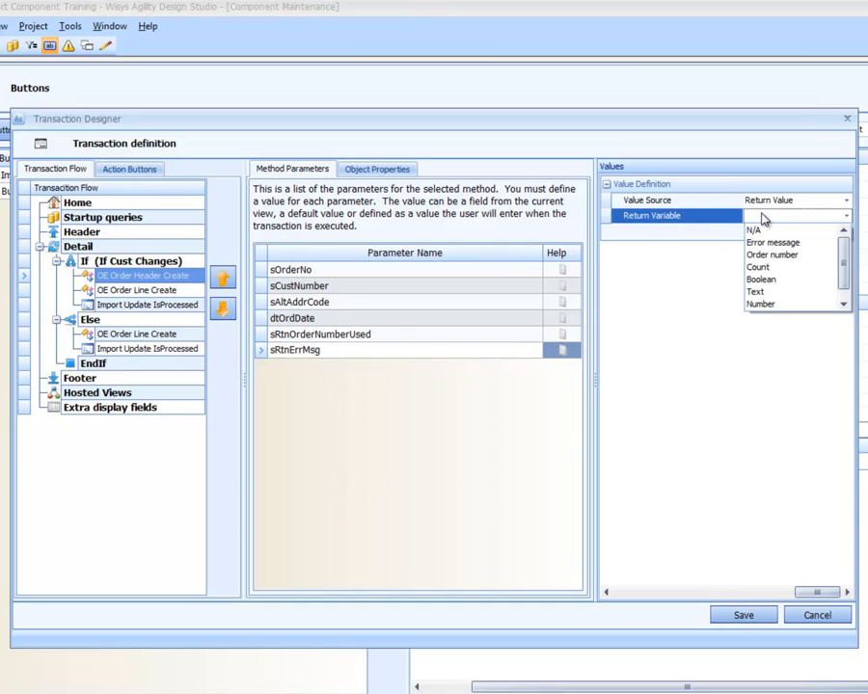
left_click(760, 245)
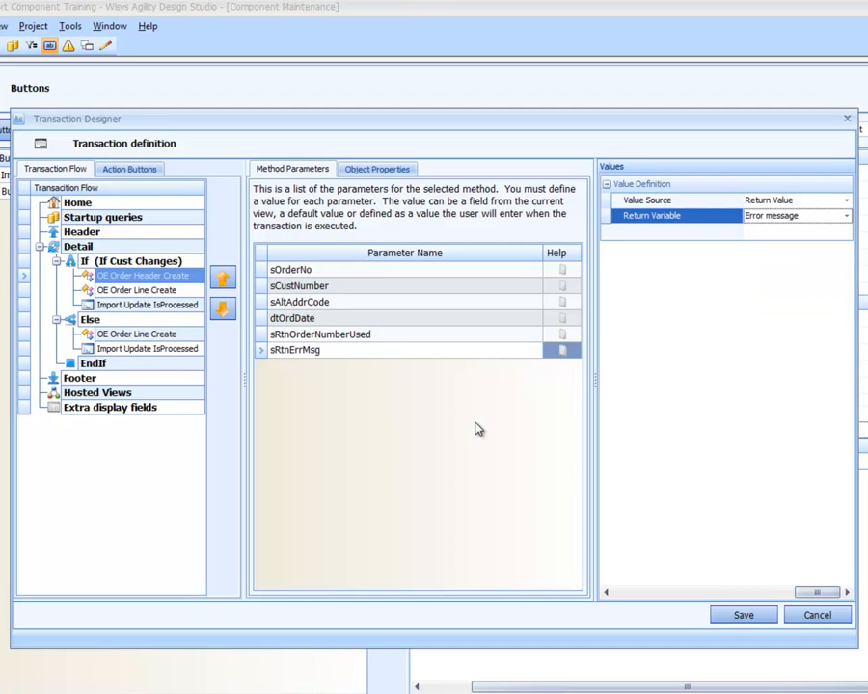
Step: In the order header's object properties, set UserName's value source to Default with Current user as the default value
left_click(378, 169)
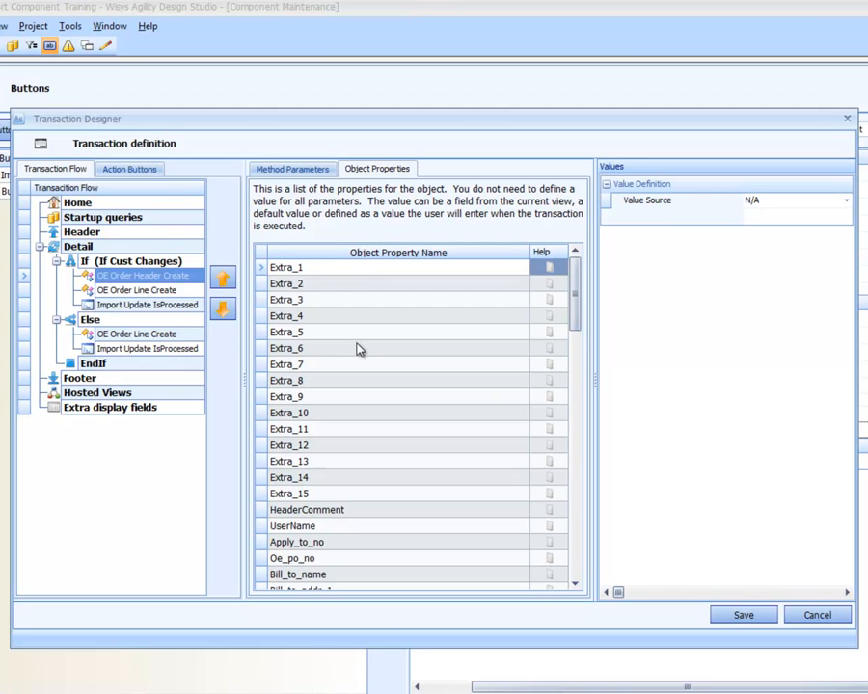
left_click(343, 526)
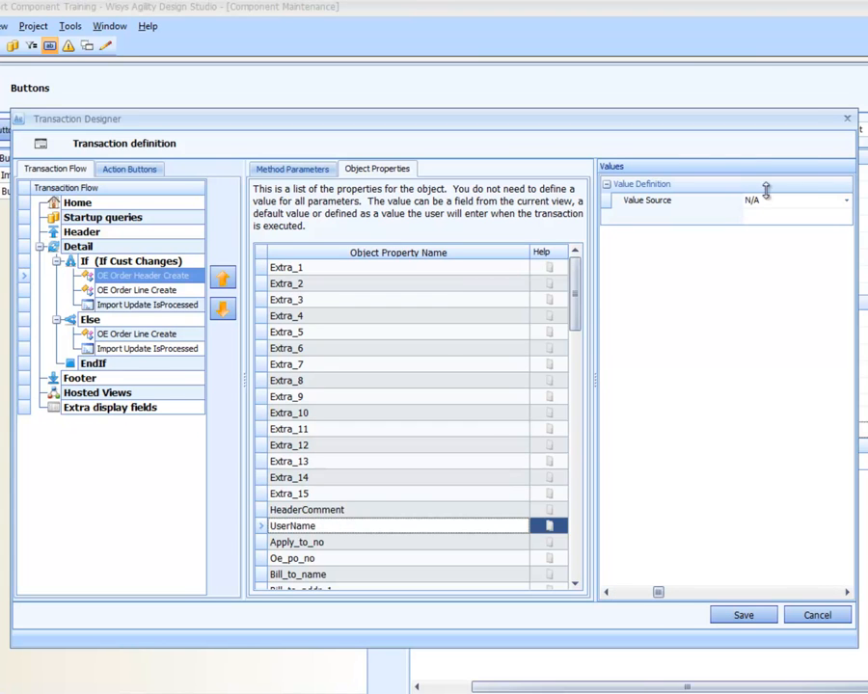
left_click(769, 200)
left_click(772, 228)
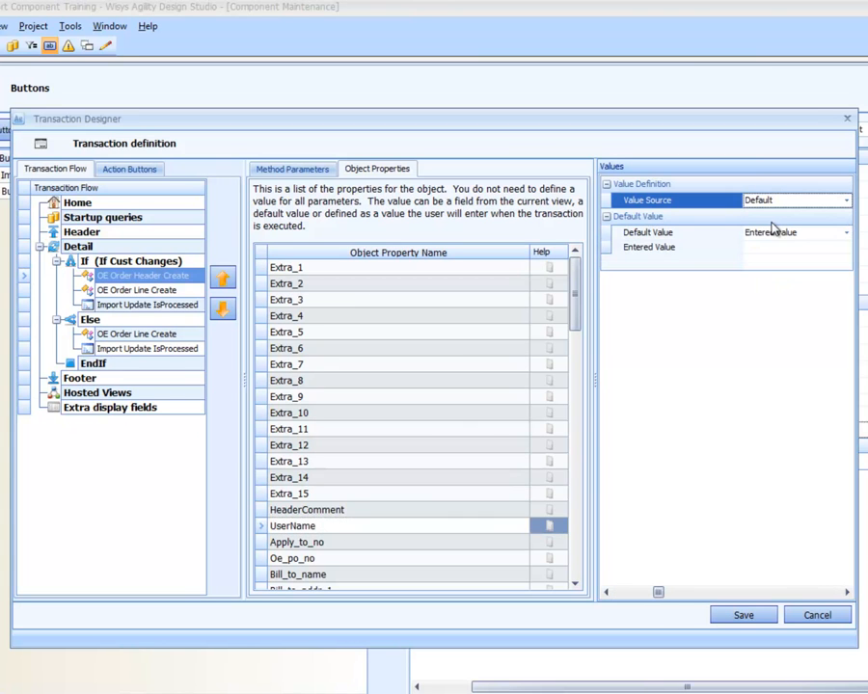
left_click(771, 249)
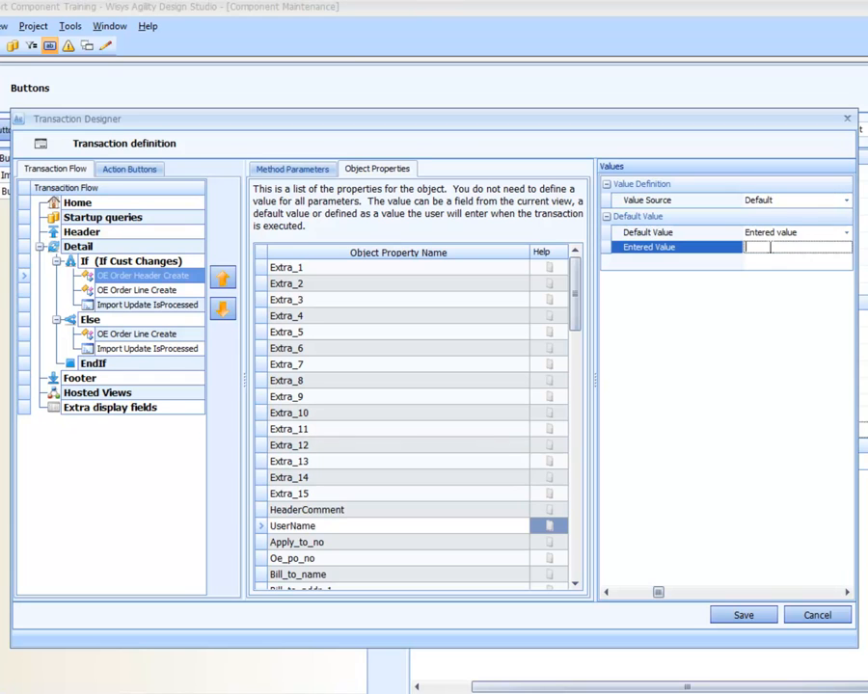
left_click(776, 232)
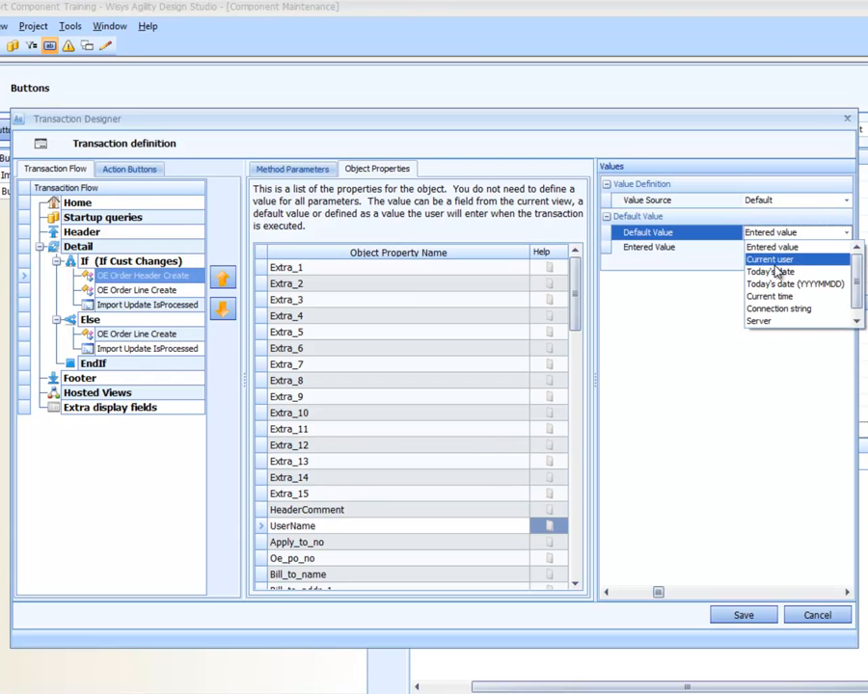
left_click(773, 260)
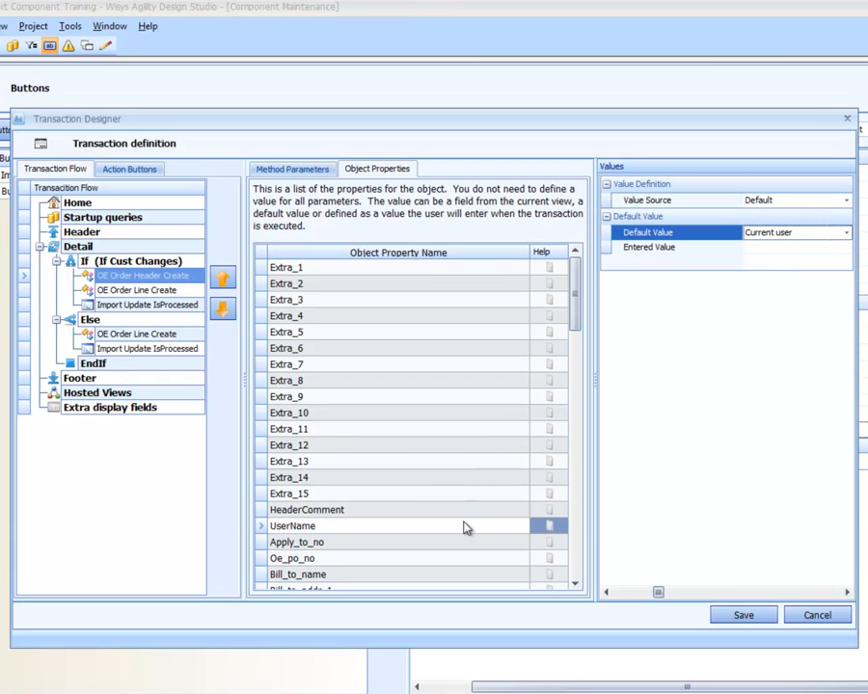
Step: Set the Oe_po_no property's value source to Default with the entered value "Lesson 2"
left_click(461, 559)
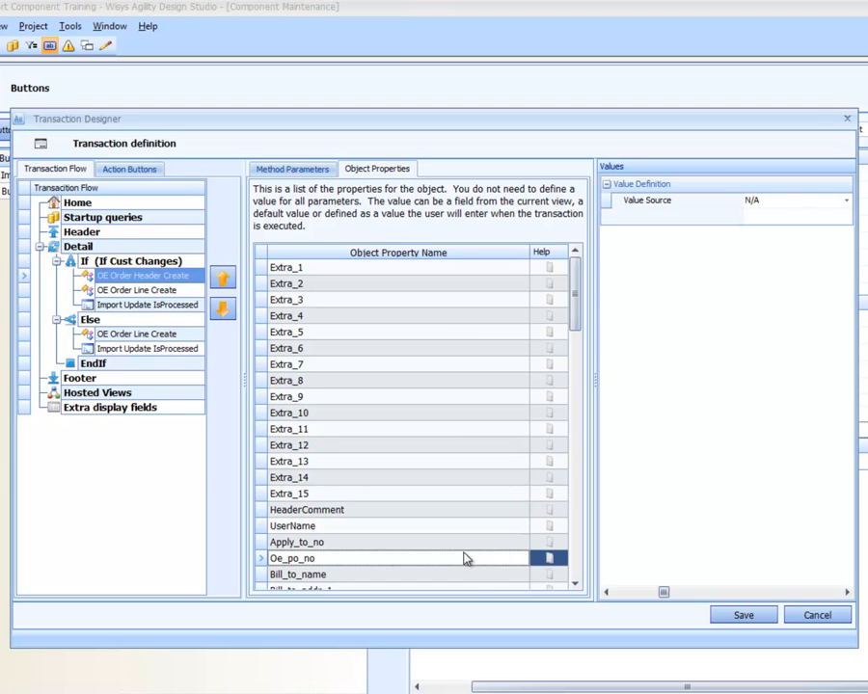
left_click(767, 202)
left_click(767, 203)
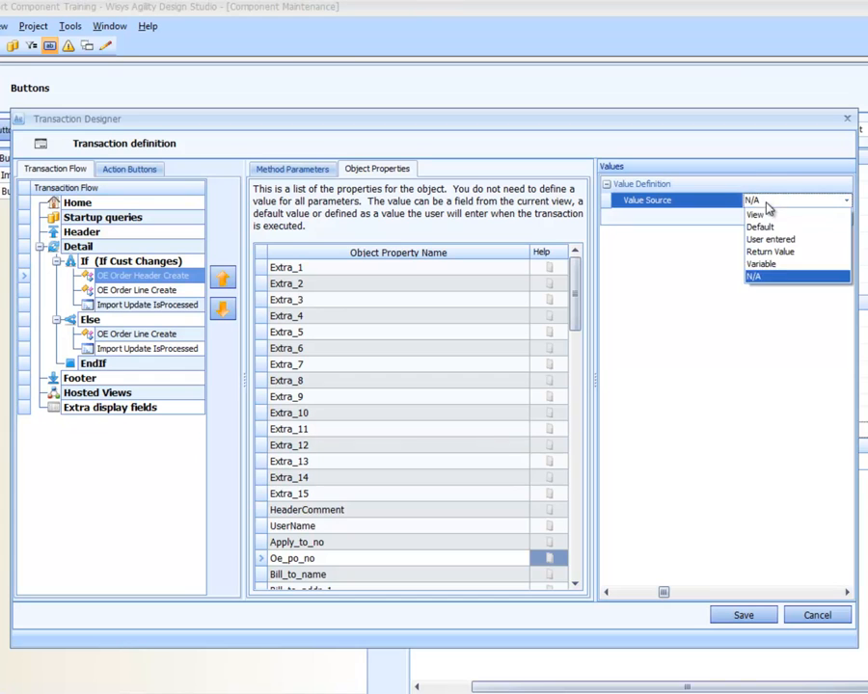
left_click(771, 225)
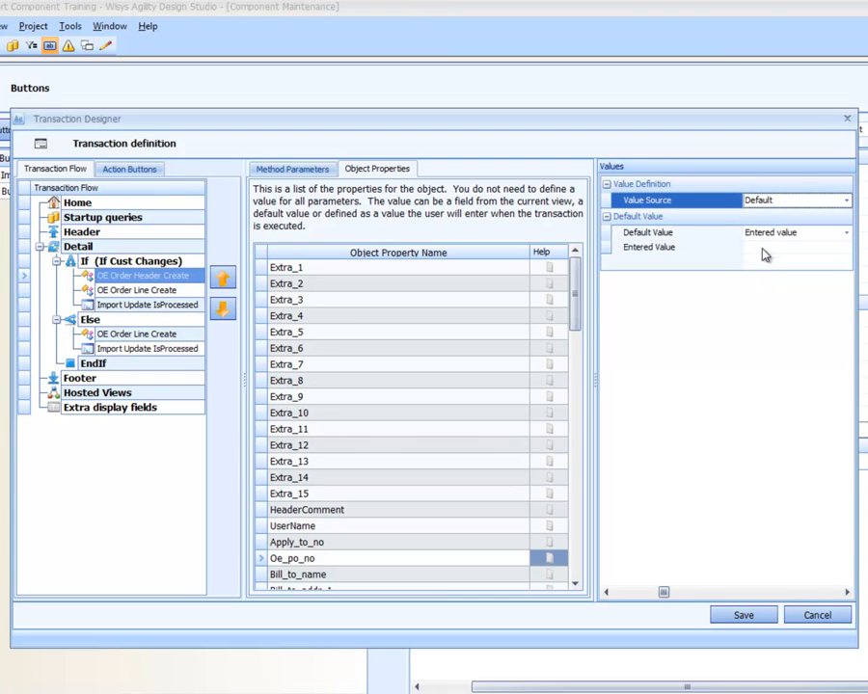
left_click(762, 248)
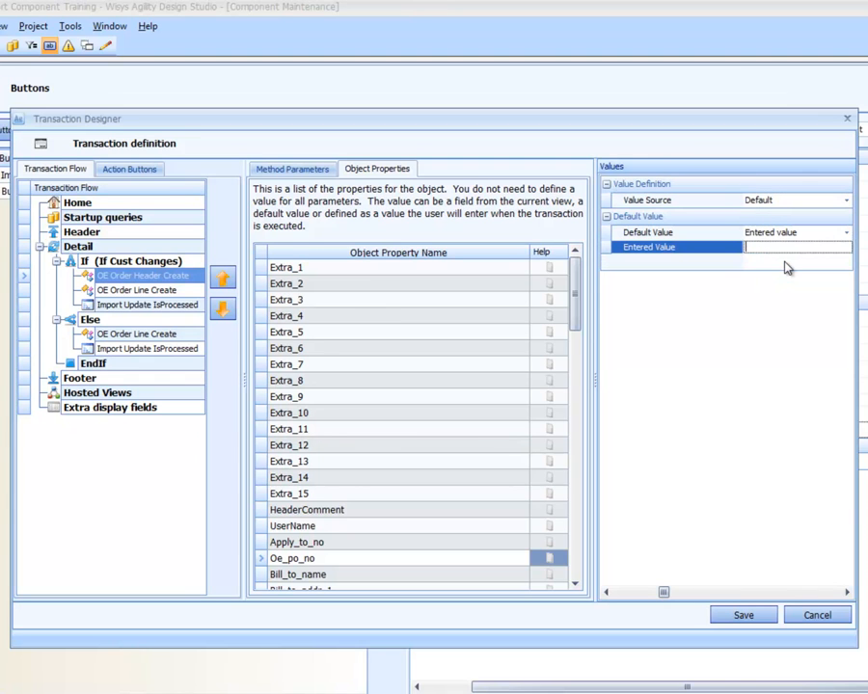
type("Lesson 2")
left_click(463, 564)
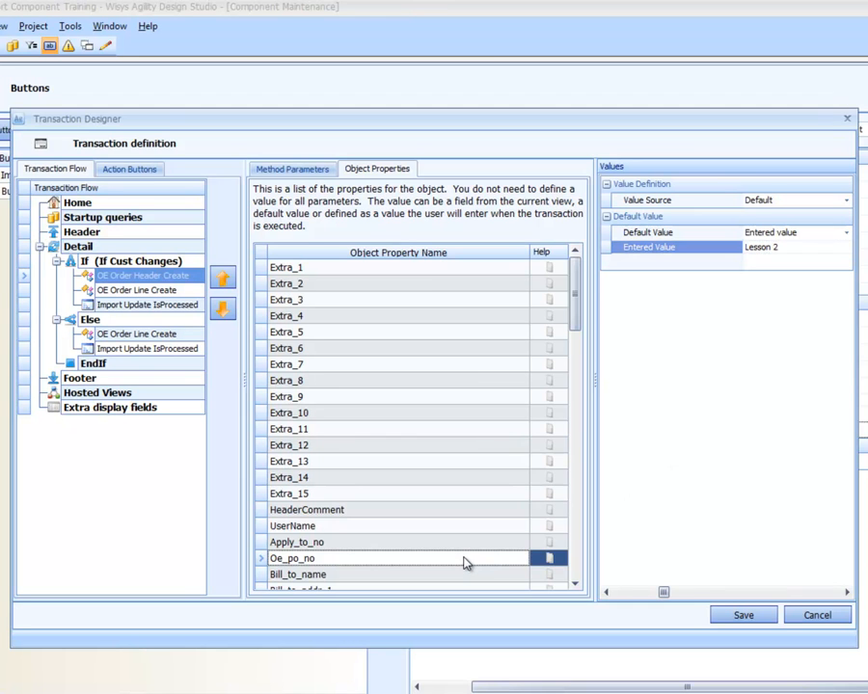
Step: Set the Ship_via_cd property's value source to View with source column CARRIER, checking the columns of Import Sales.xls in Excel first
scroll(463, 564, "down", 4)
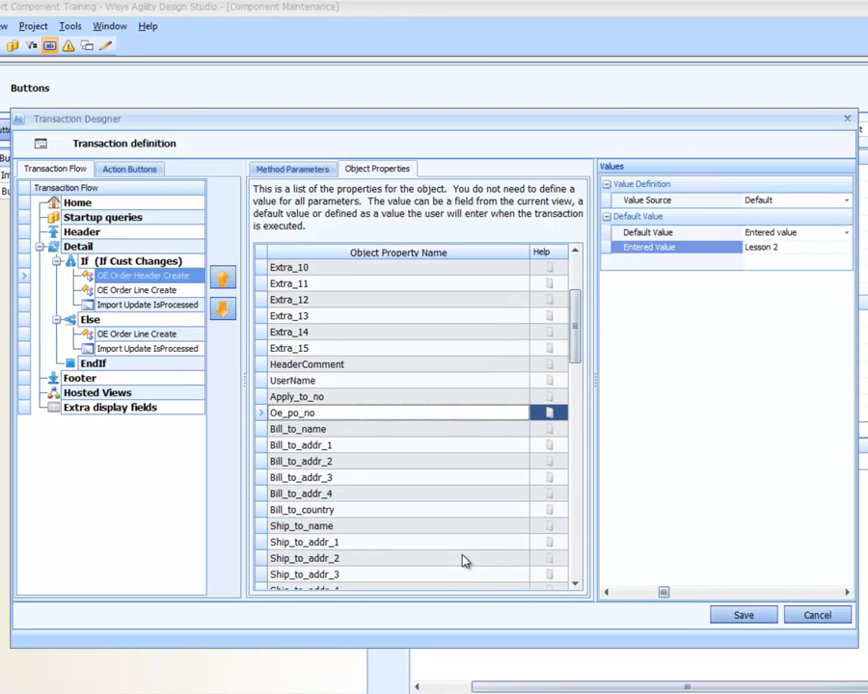
scroll(463, 561, "down", 1)
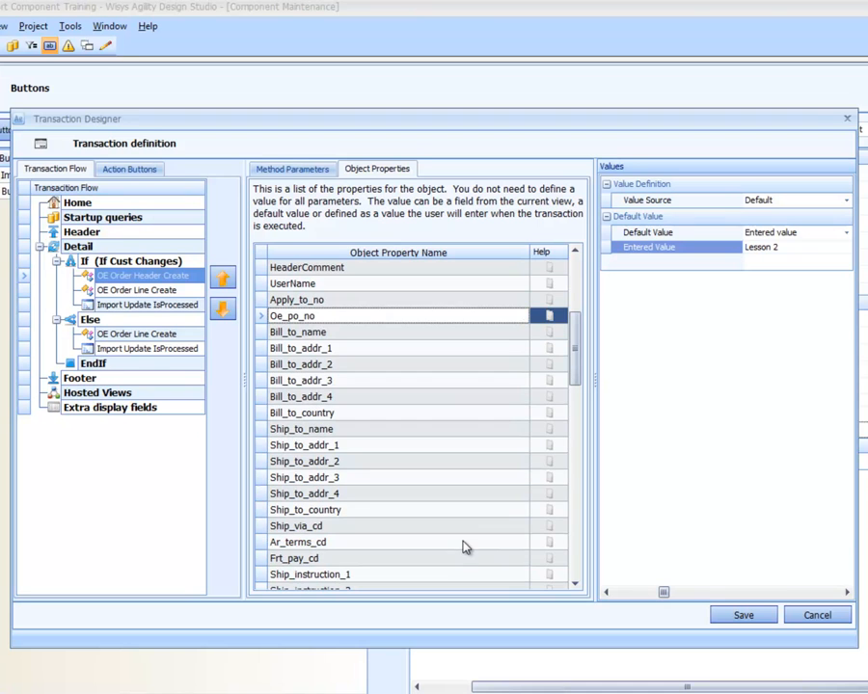
left_click(401, 536)
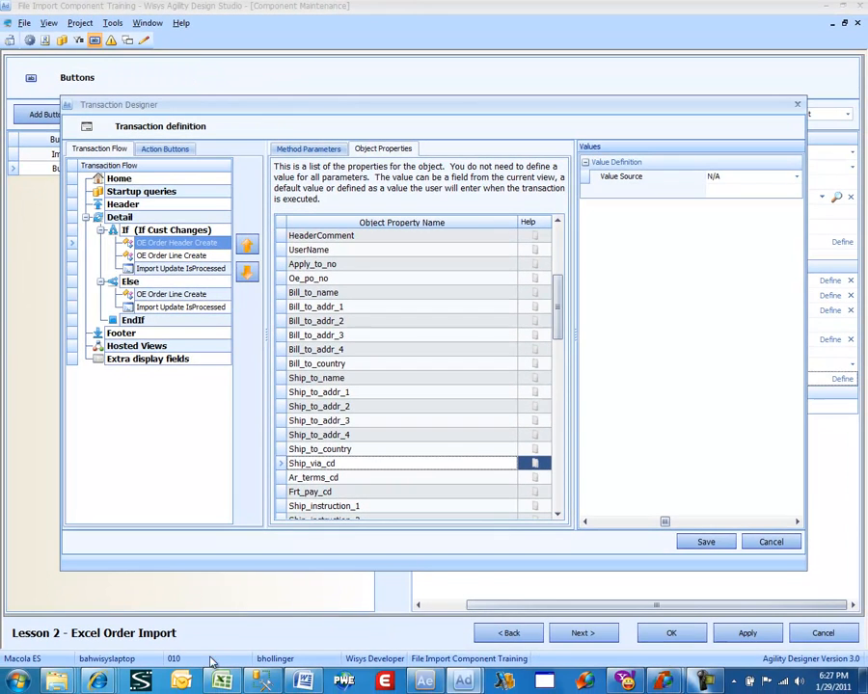
left_click(222, 681)
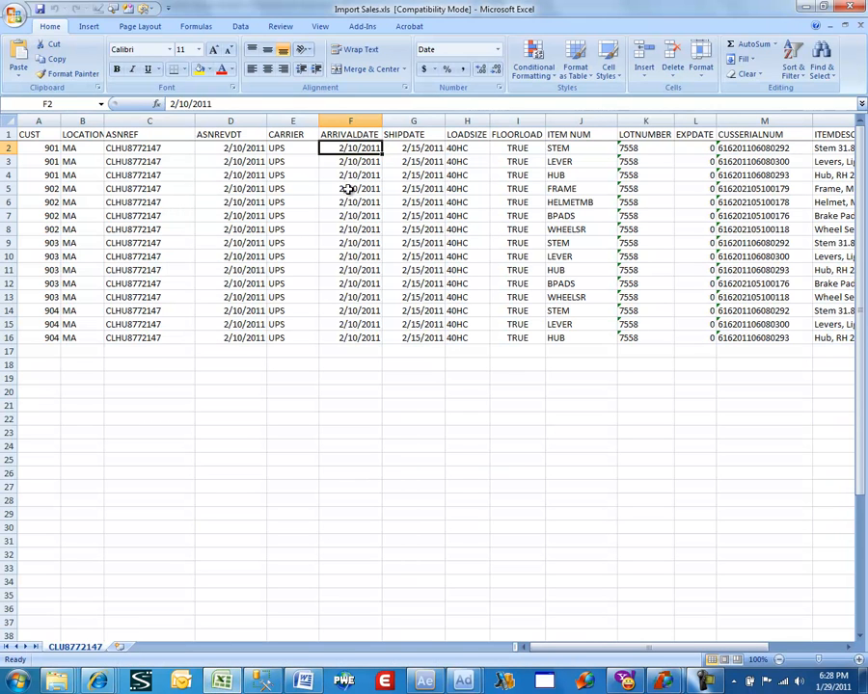
mouse_move(463, 680)
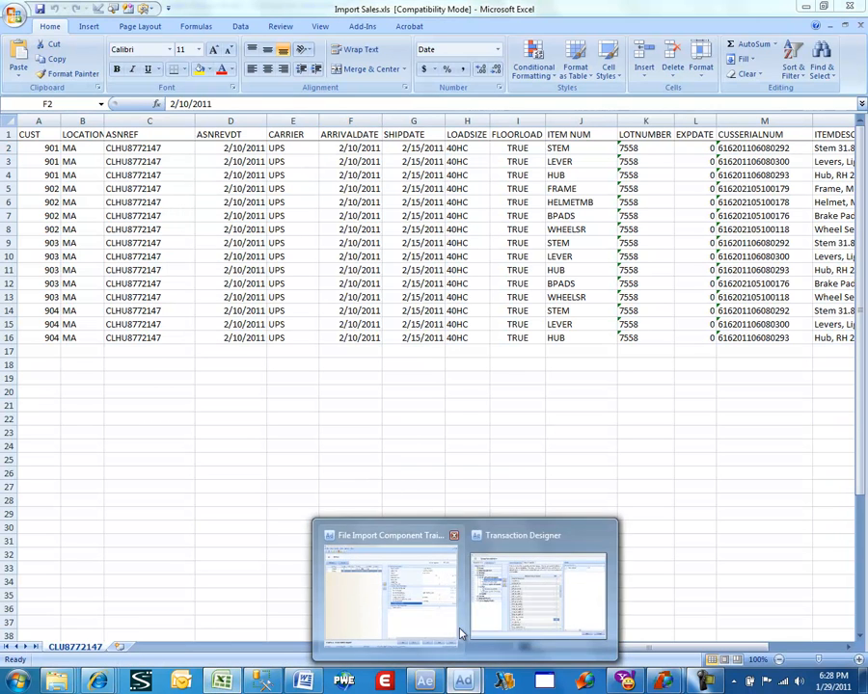
left_click(491, 633)
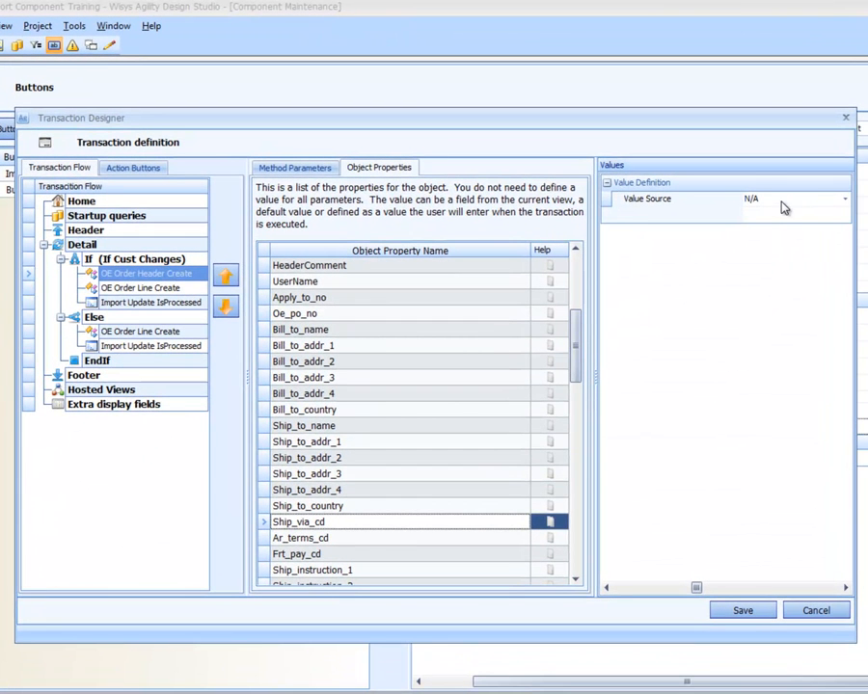
left_click(783, 202)
left_click(781, 213)
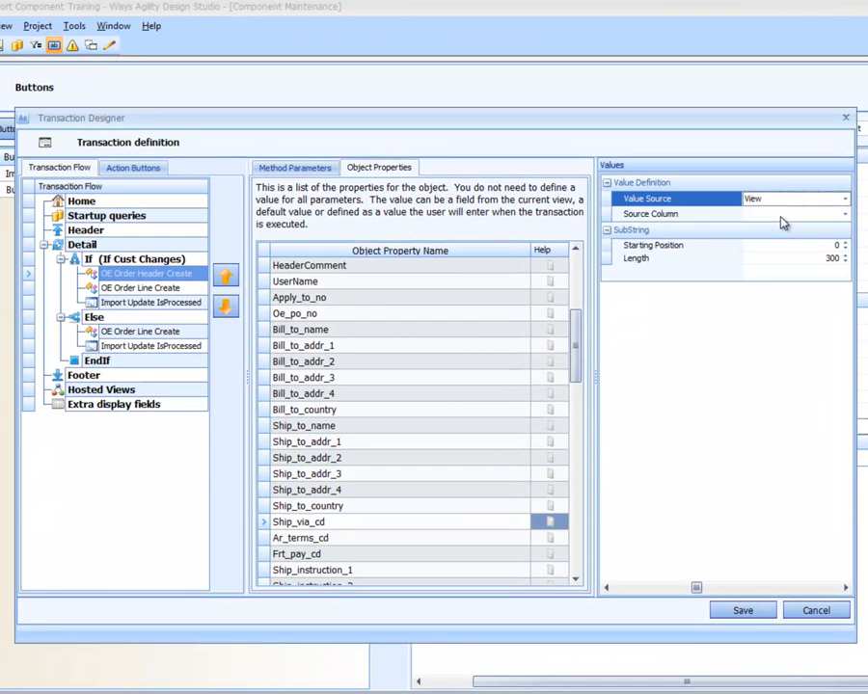
left_click(782, 218)
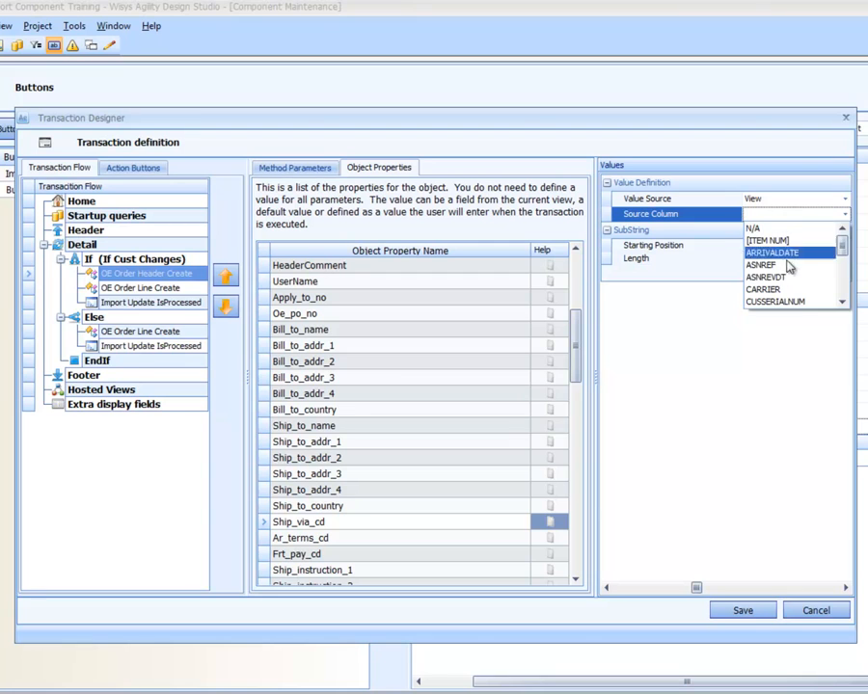
left_click(777, 289)
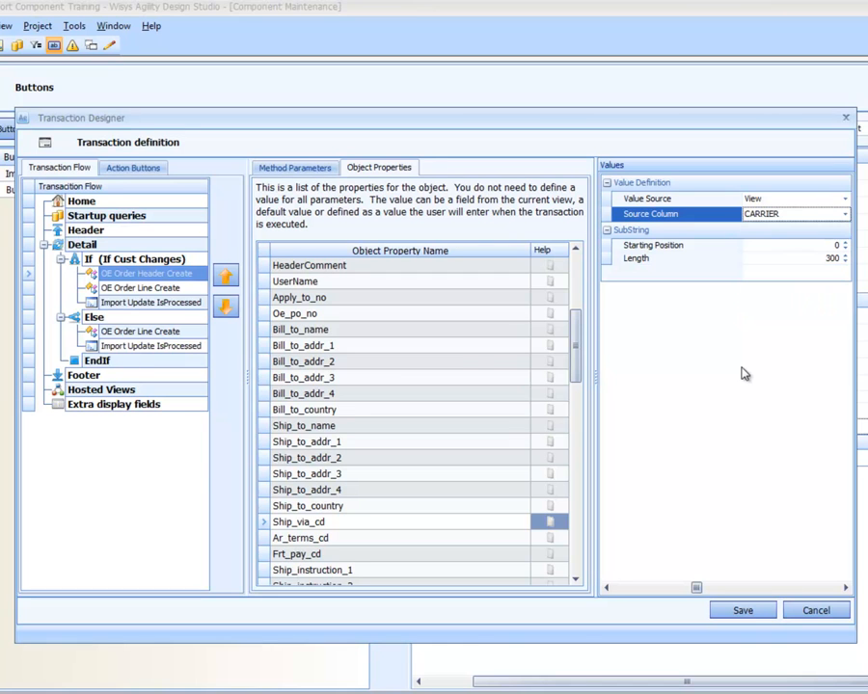
Step: Review the value definitions of all OE Order Header Create method parameters, from sOrderNo through sRtnErrMsg
left_click(314, 167)
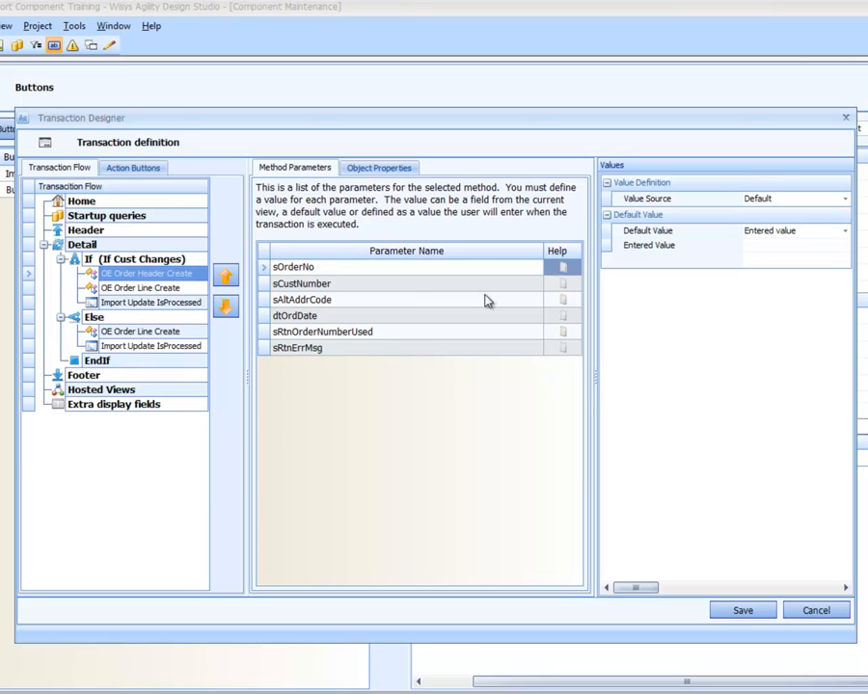
left_click(462, 273)
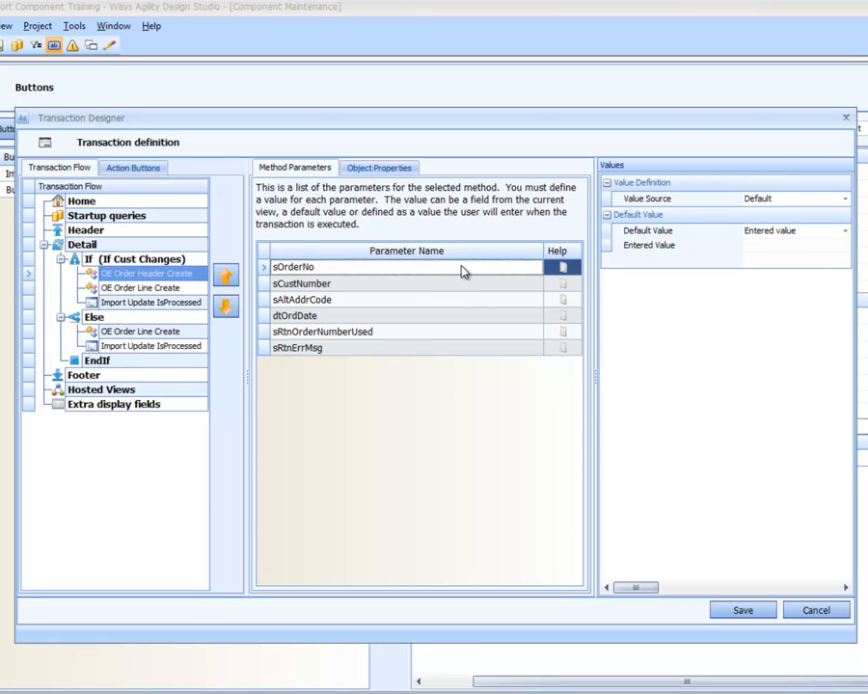
key("Down")
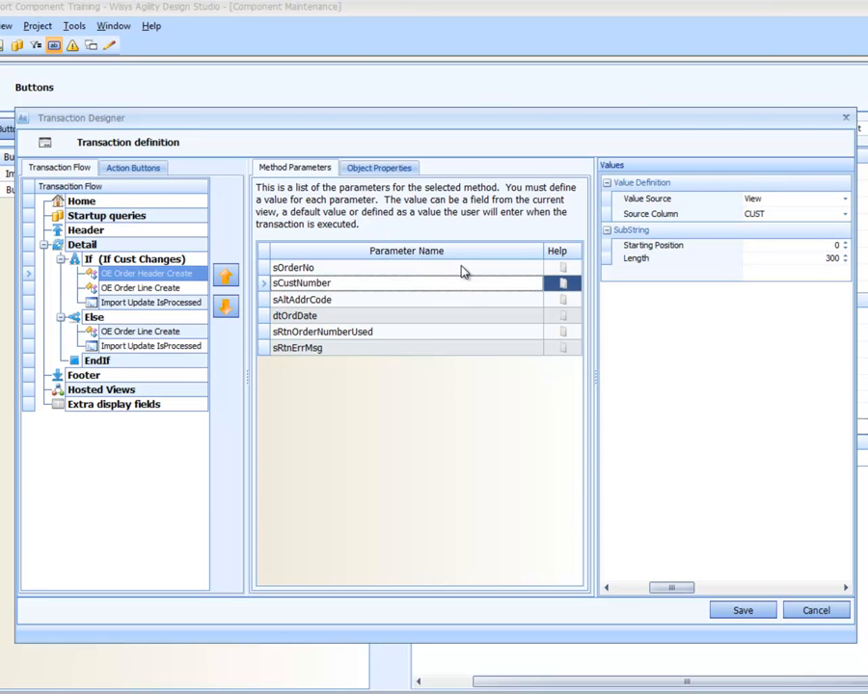
key("Down")
key("Down")
key("Down")
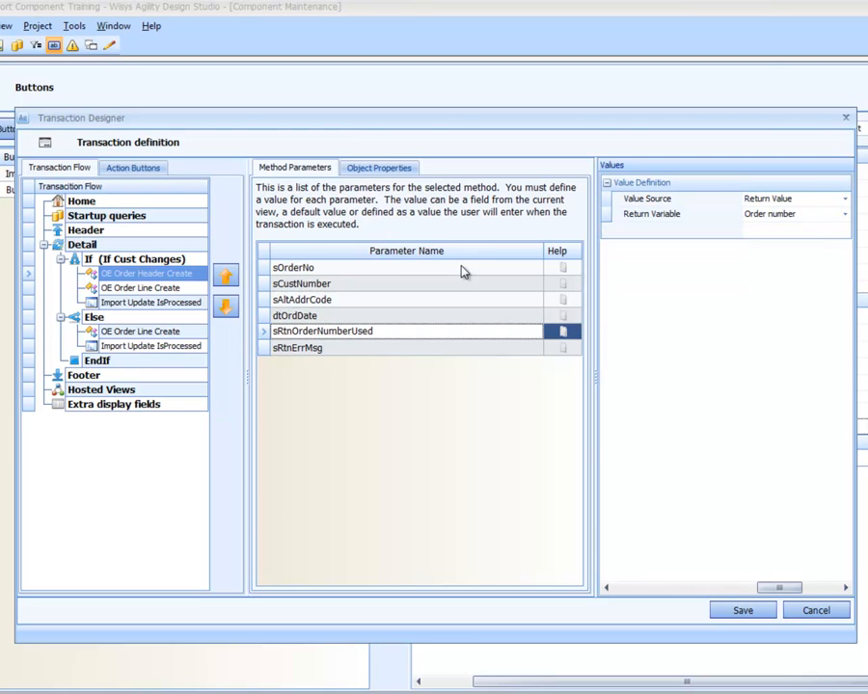
key("Down")
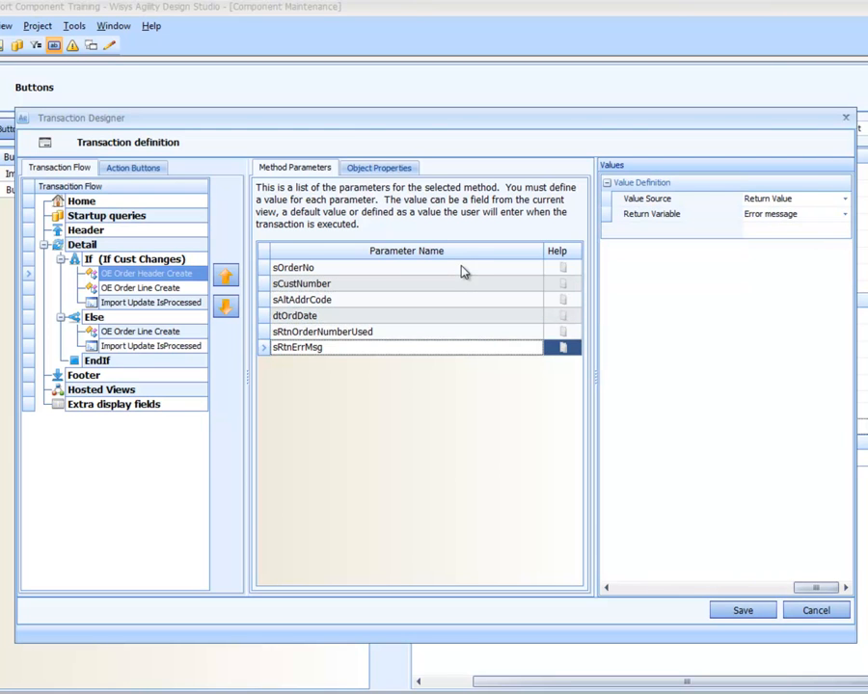
Step: For the If branch's OE Order Line Create, set the OrderNumber object property's source to Variable, using the header's sRtnOrderNumberUsed
left_click(146, 289)
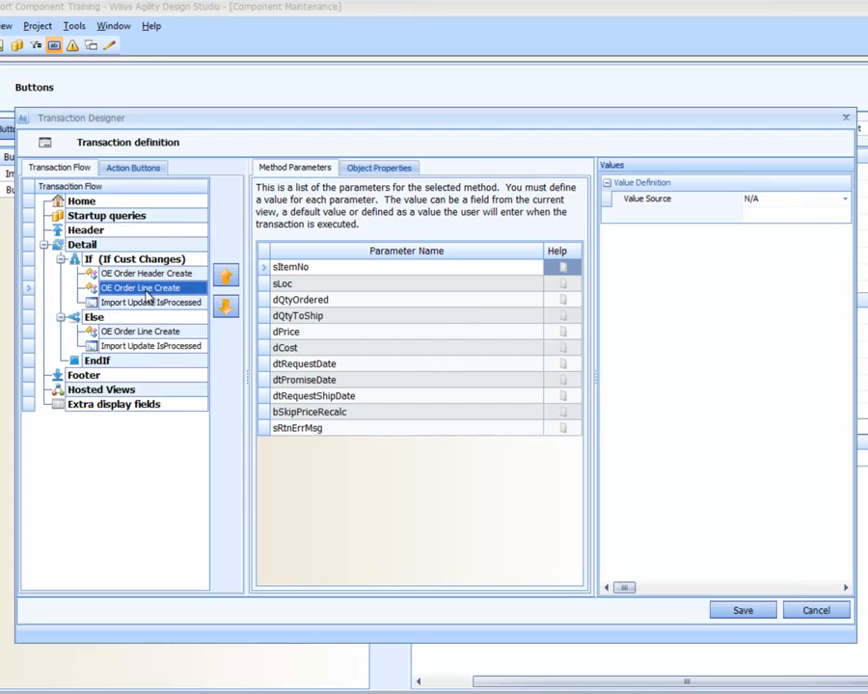
left_click(309, 269)
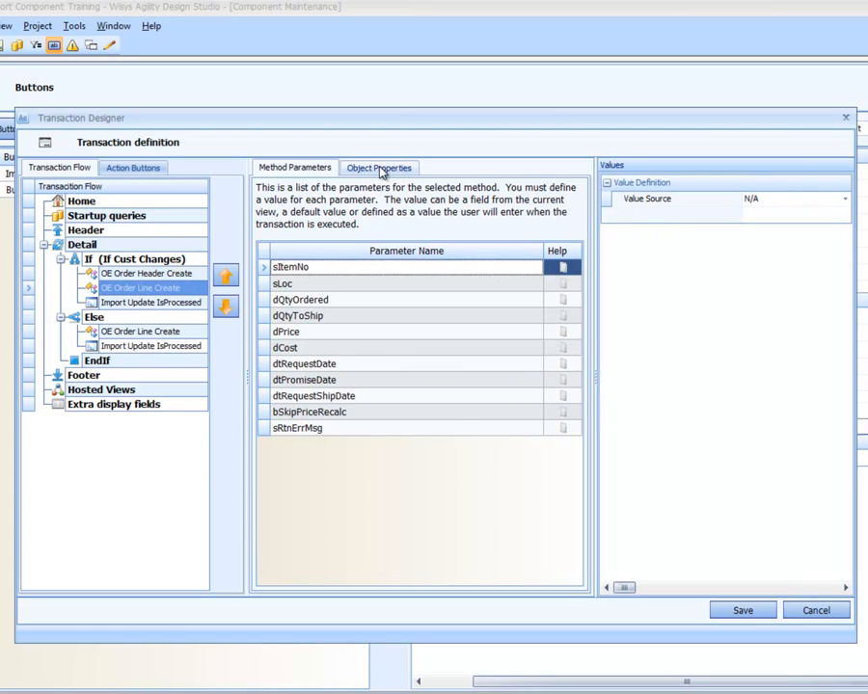
left_click(380, 168)
left_click(351, 269)
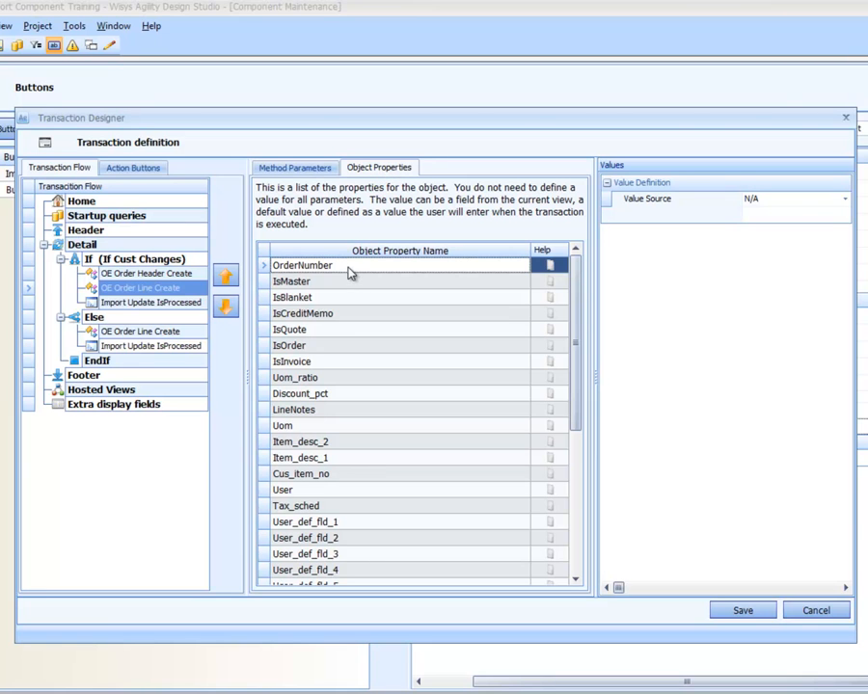
left_click(812, 201)
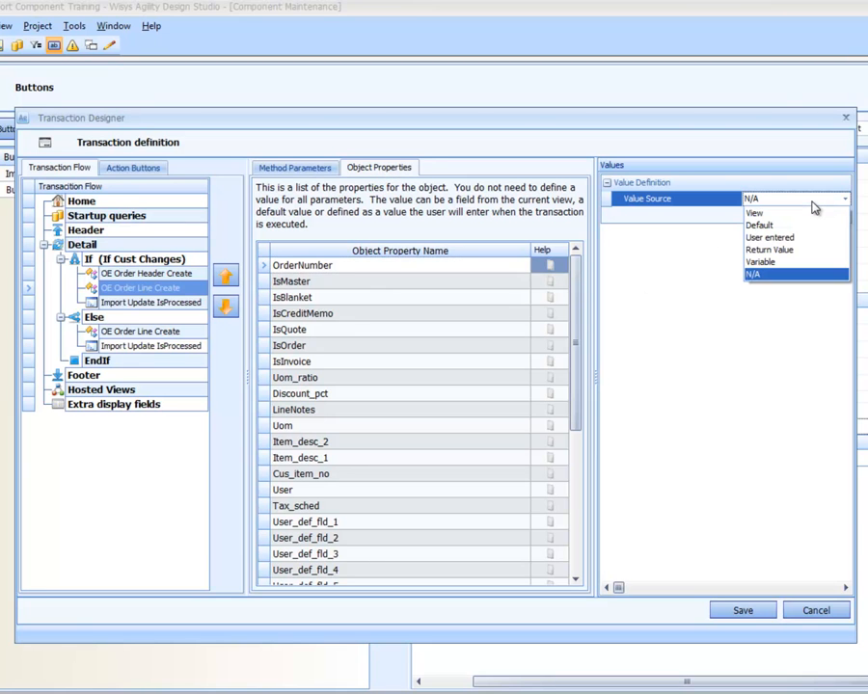
left_click(783, 262)
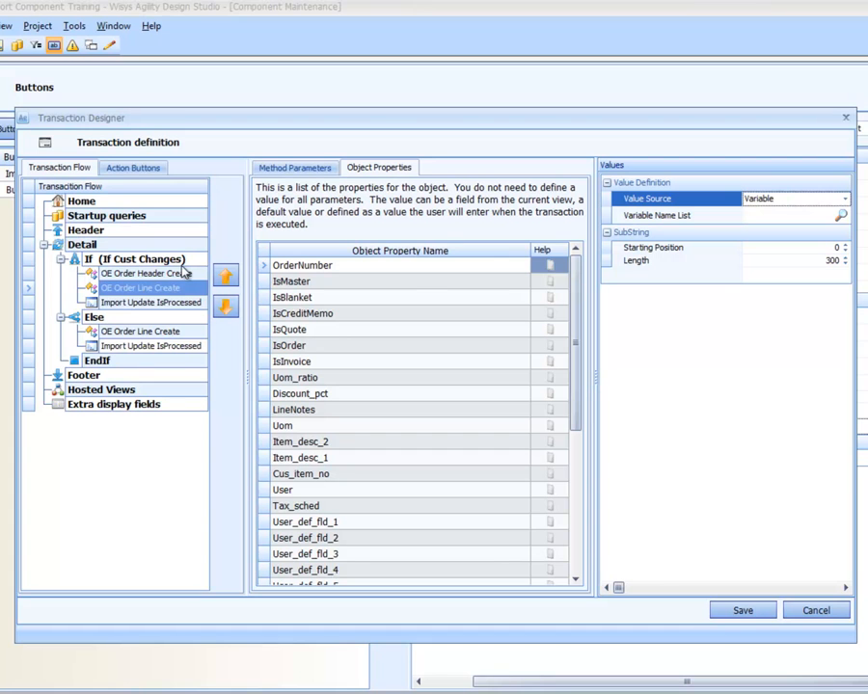
left_click(840, 217)
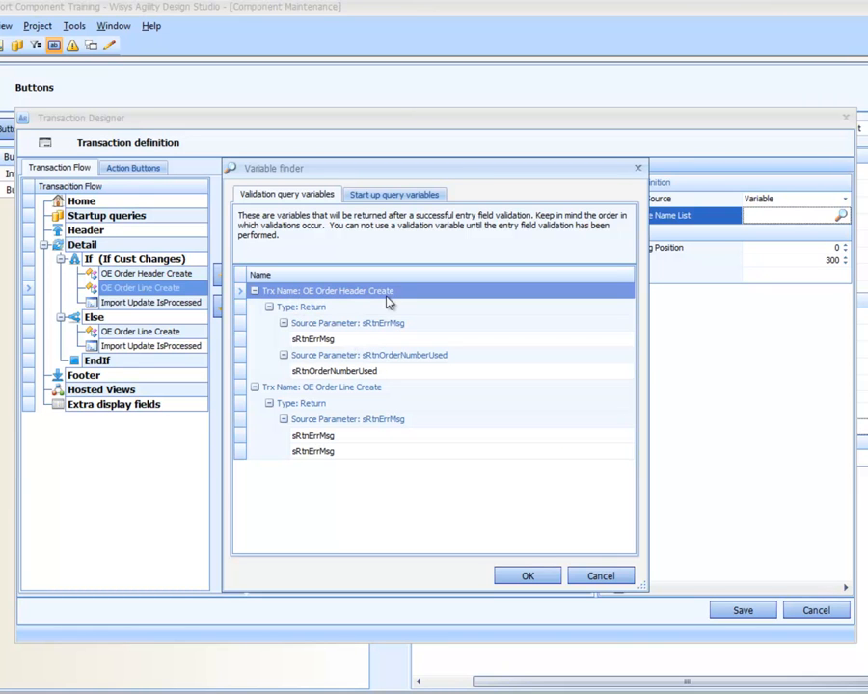
left_click(328, 374)
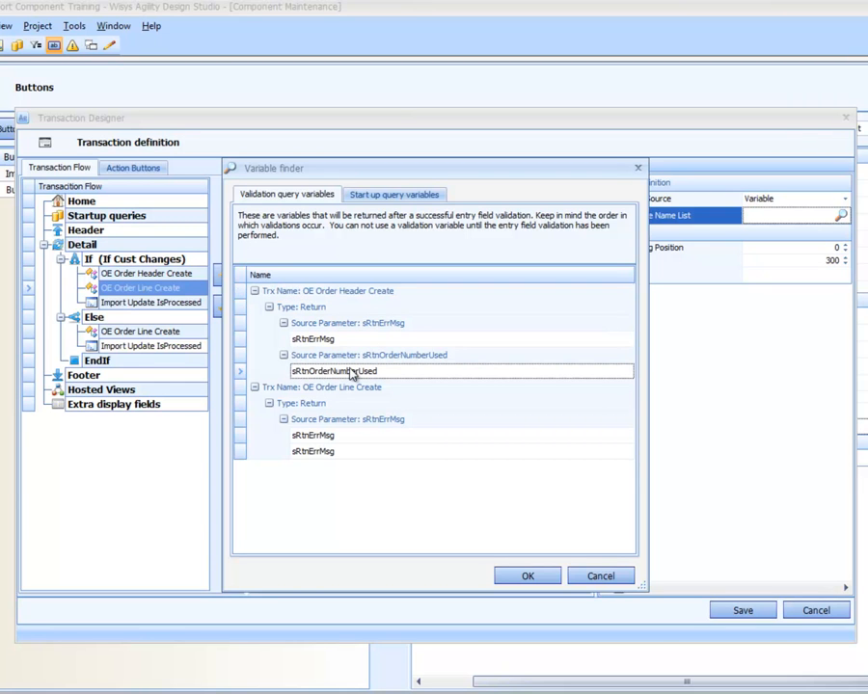
left_click(527, 574)
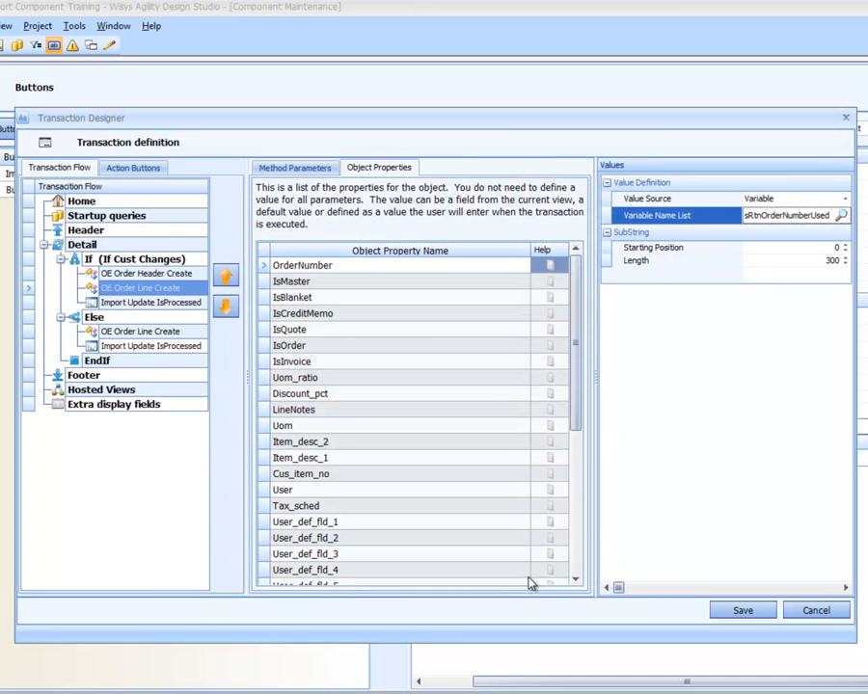
Step: Set the order line's IsOrder property's value source to Default with a default Boolean value of True
left_click(342, 345)
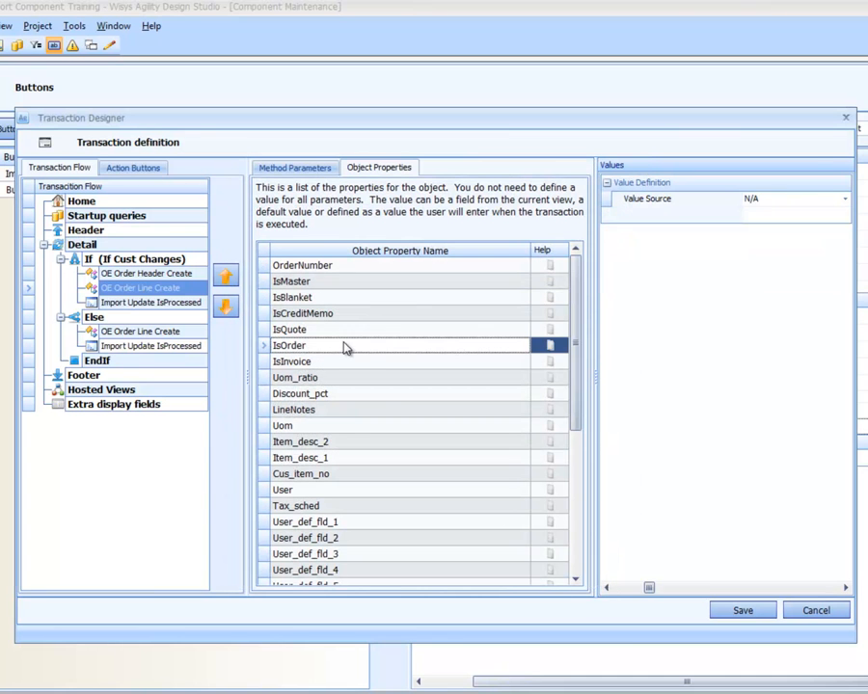
left_click(798, 198)
left_click(788, 224)
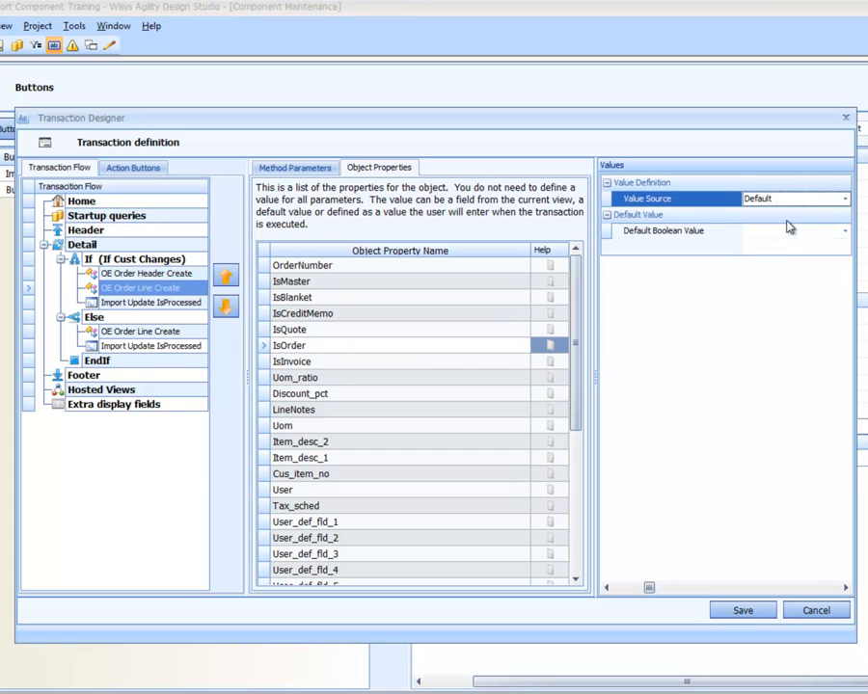
left_click(779, 231)
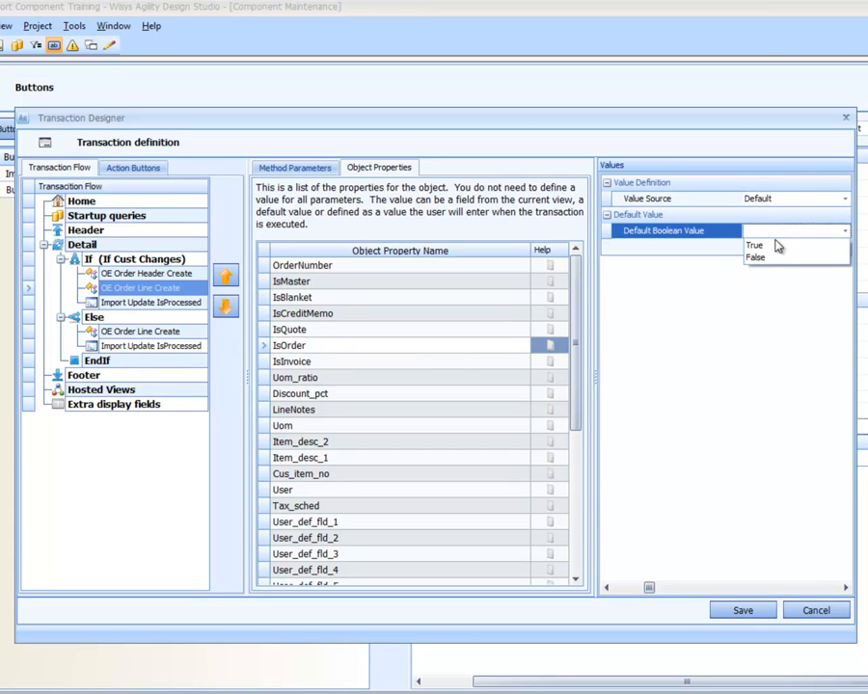
left_click(777, 245)
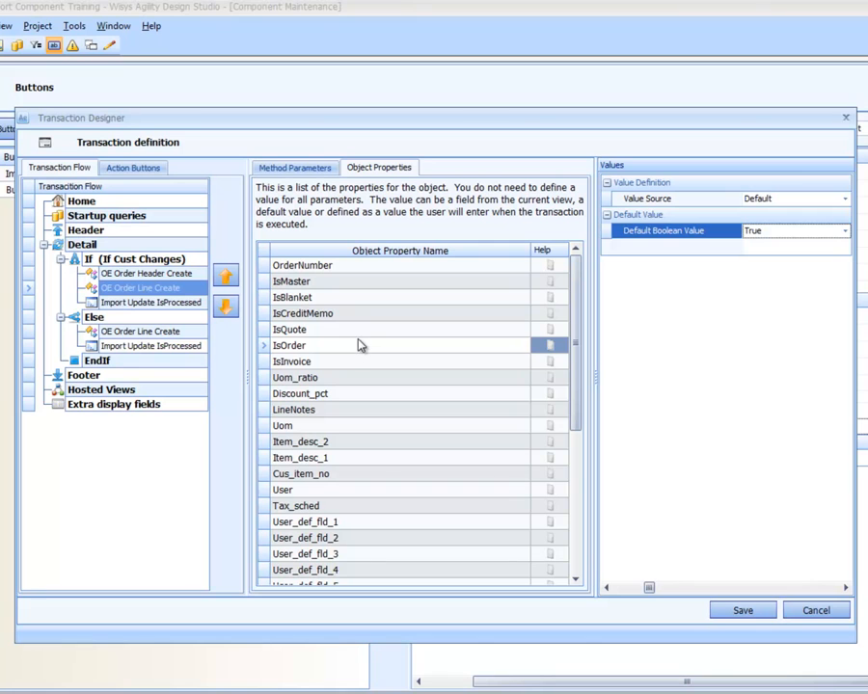
Step: In the order line's method parameters, set sItemNo's value source to View with source column [ITEM NUM]
left_click(299, 167)
left_click(314, 266)
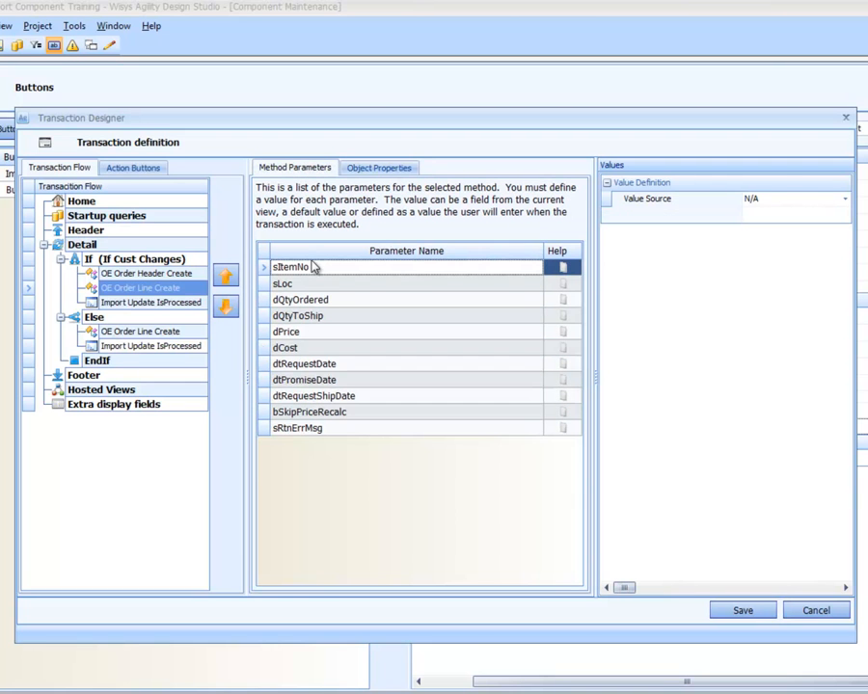
left_click(777, 200)
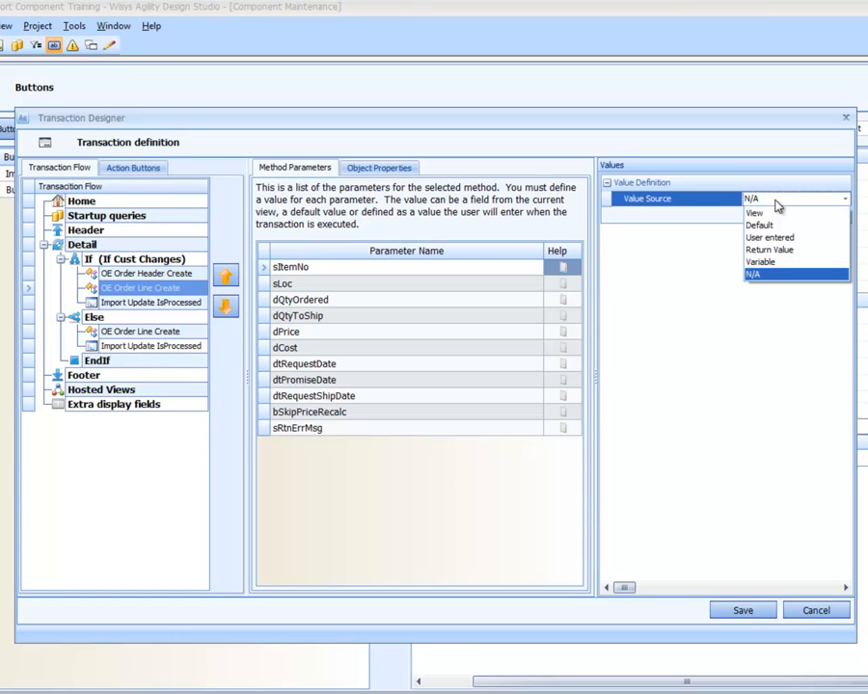
left_click(757, 213)
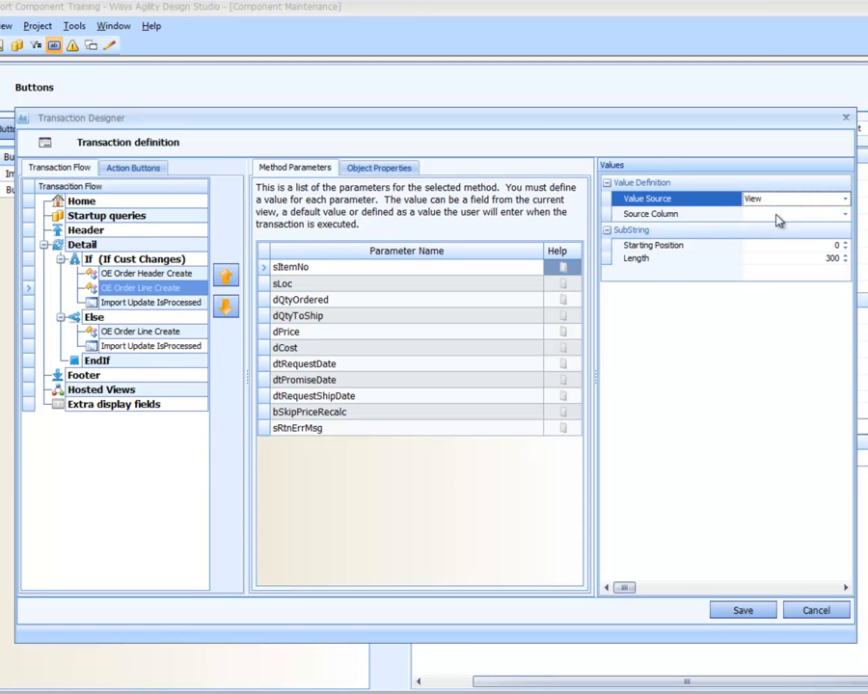
left_click(777, 216)
left_click(783, 240)
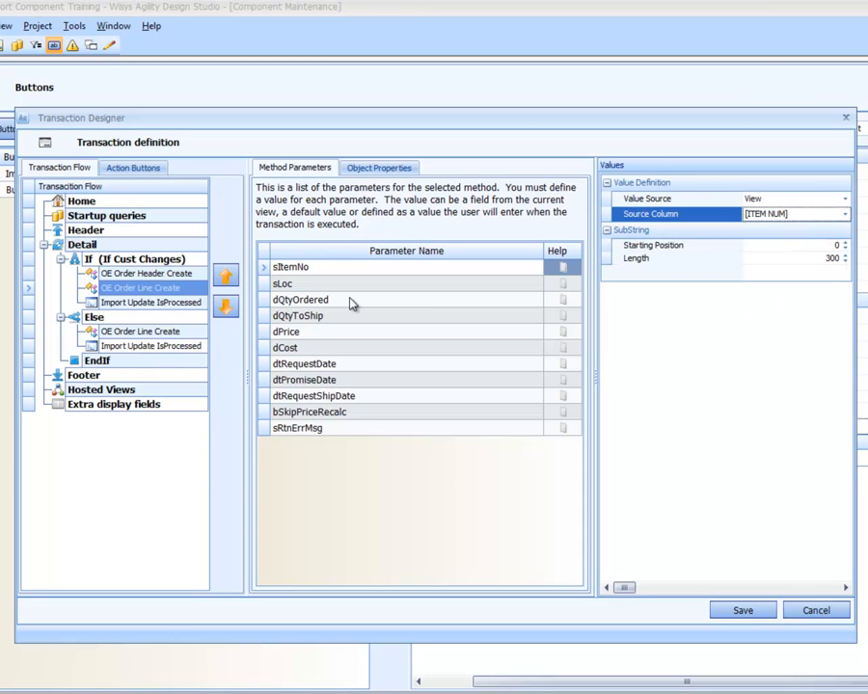
Step: Set the order line's sLoc parameter's value source to View with source column LOCATION
left_click(353, 286)
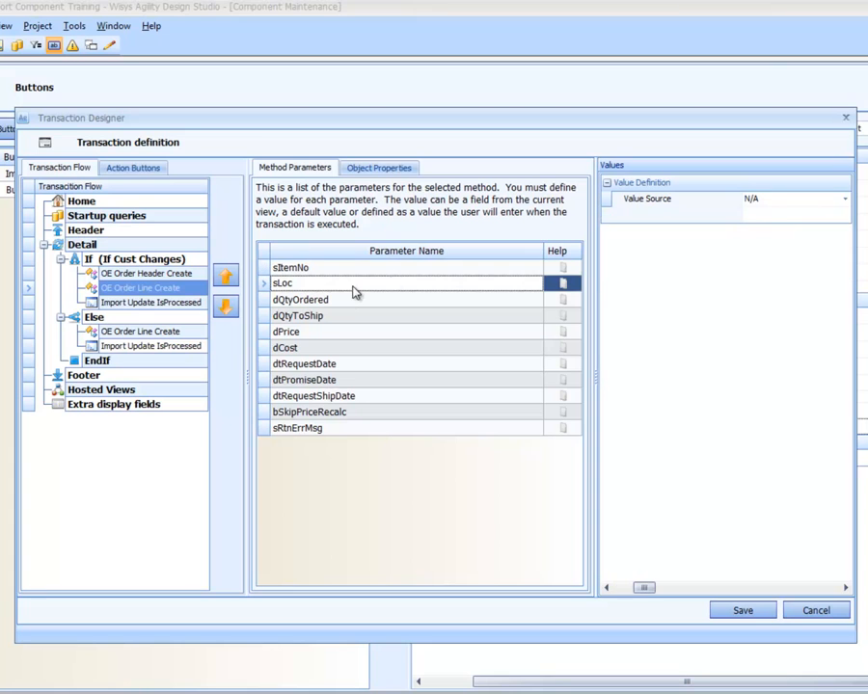
left_click(756, 202)
left_click(757, 216)
left_click(755, 216)
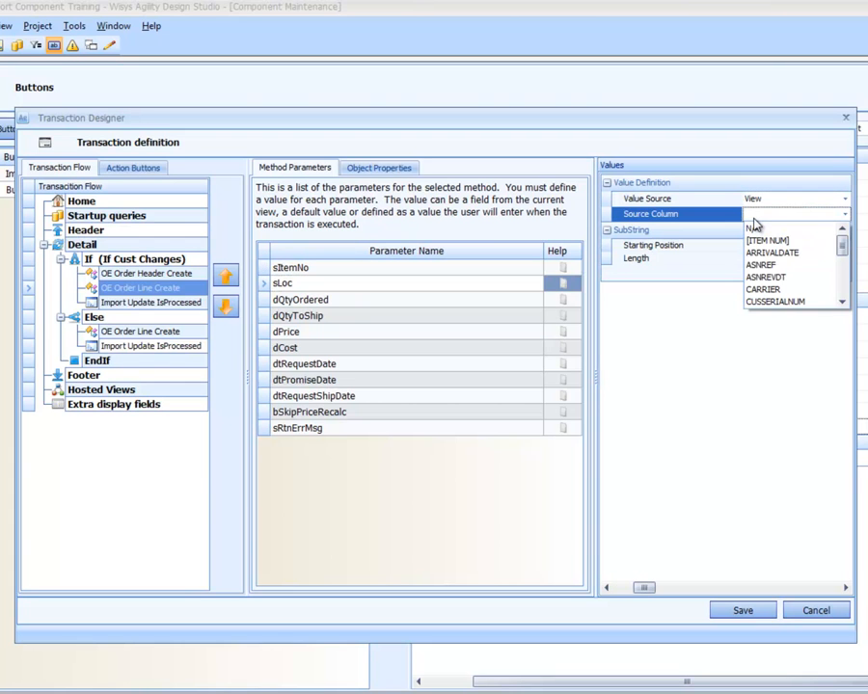
left_click(842, 305)
left_click(841, 304)
left_click(841, 304)
left_click(842, 304)
left_click(841, 305)
left_click(841, 305)
left_click(841, 304)
left_click(842, 305)
left_click(842, 305)
left_click(842, 305)
left_click(841, 304)
left_click(841, 304)
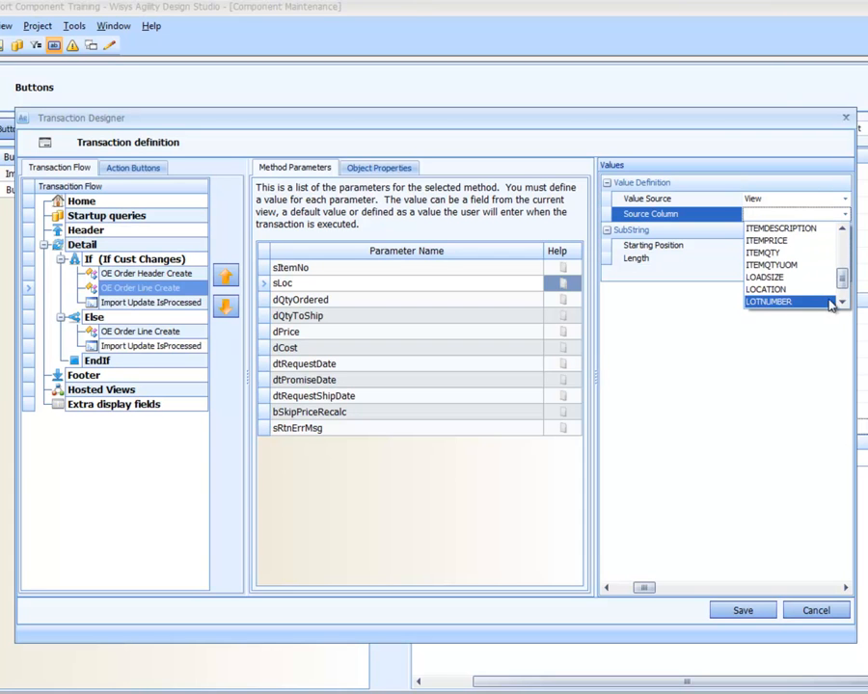
left_click(766, 289)
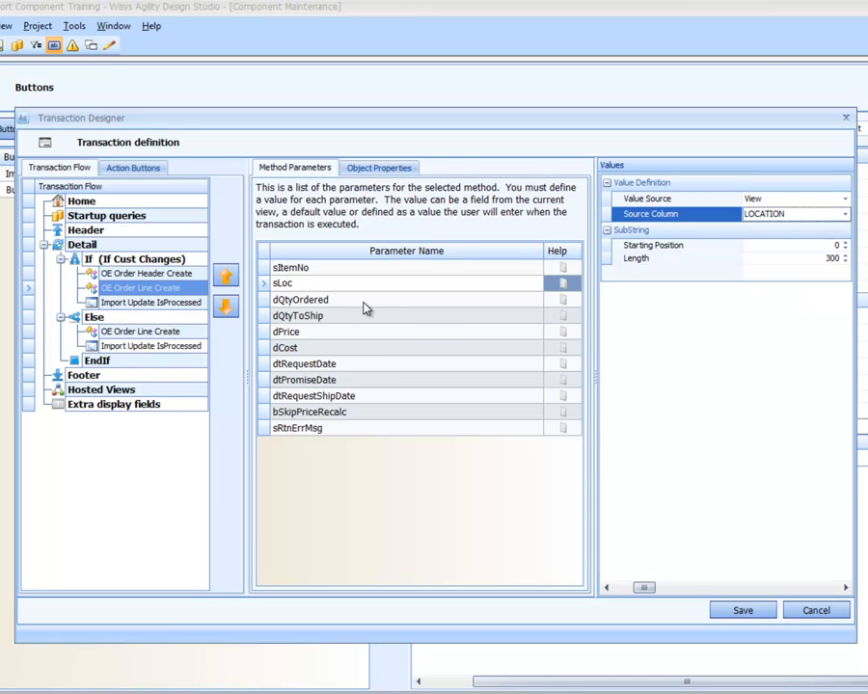
Step: In OE Order Header Create's object properties, set Mfg_loc's value source to View with source column LOCATION
left_click(142, 274)
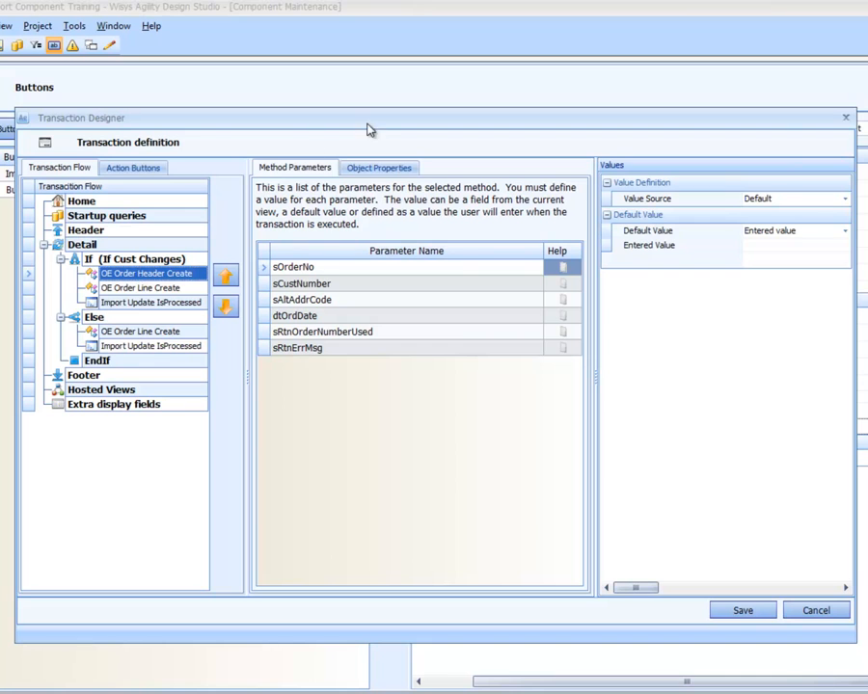
left_click(379, 168)
left_click(446, 425)
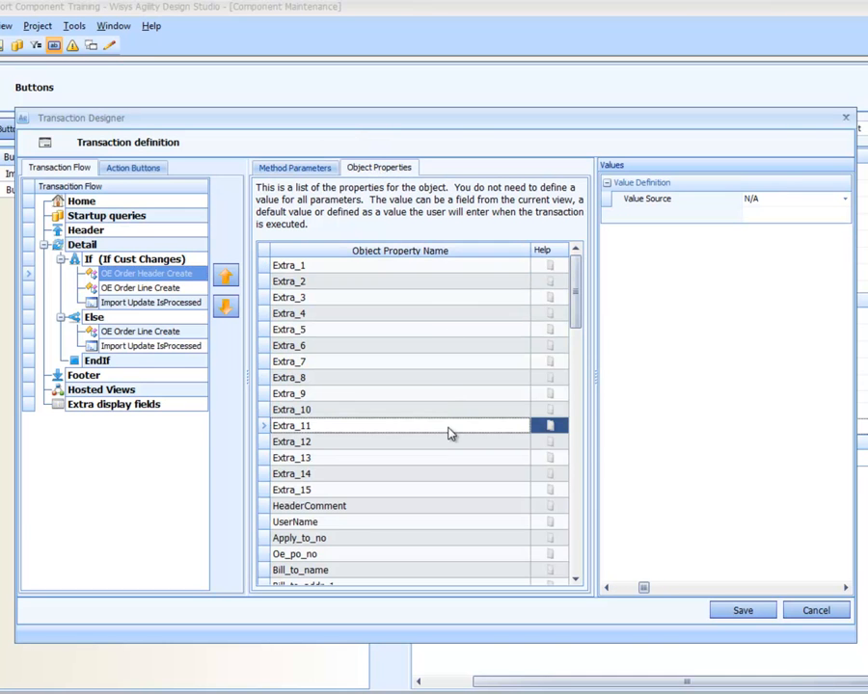
scroll(448, 432, "down", 8)
scroll(448, 436, "down", 2)
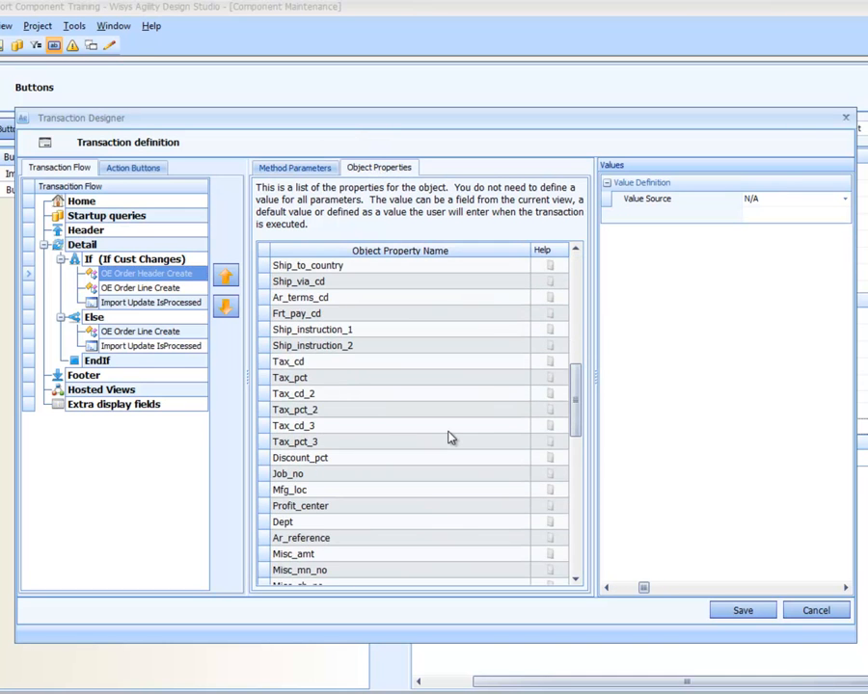
left_click(395, 490)
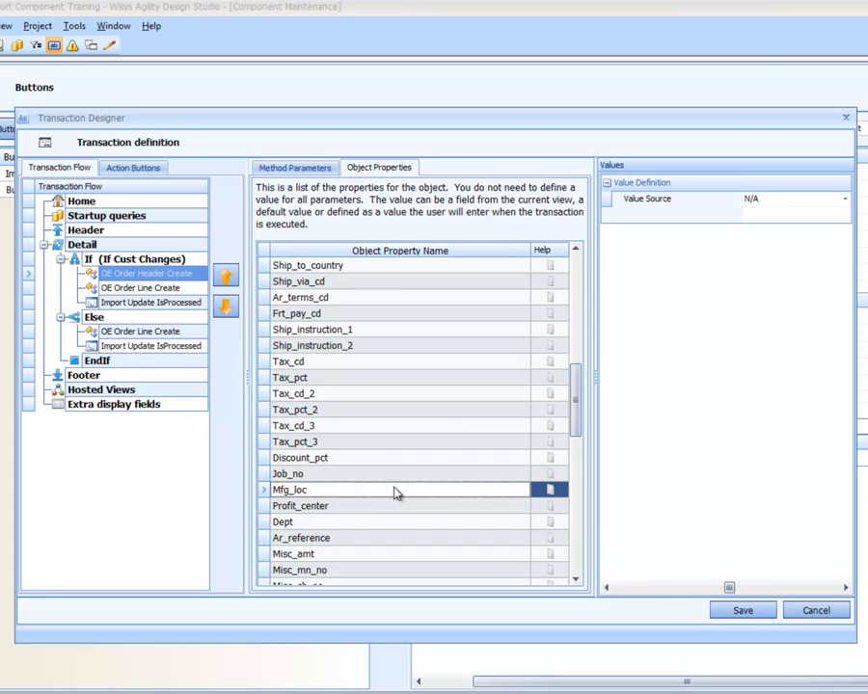
left_click(770, 202)
left_click(754, 213)
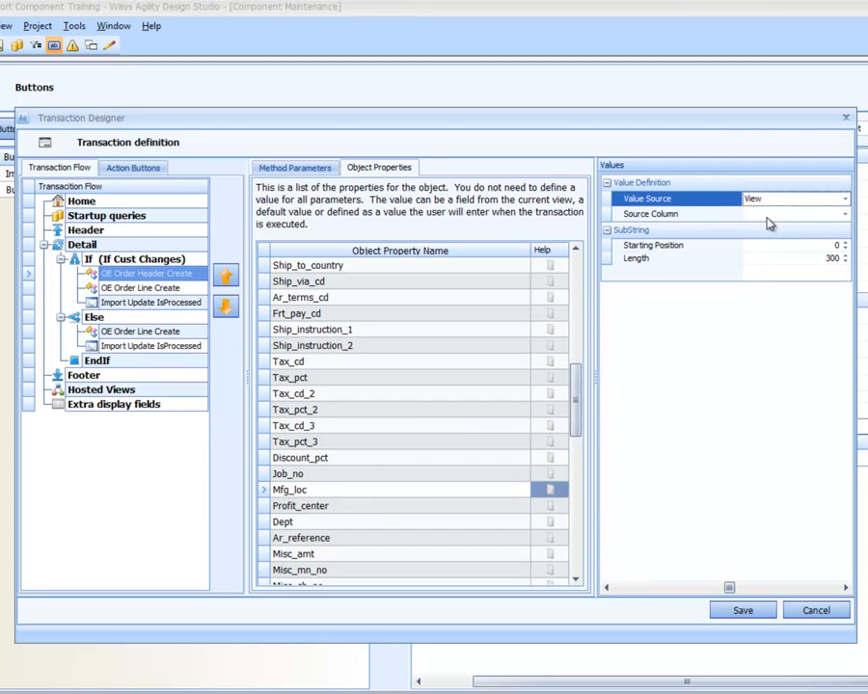
left_click(769, 219)
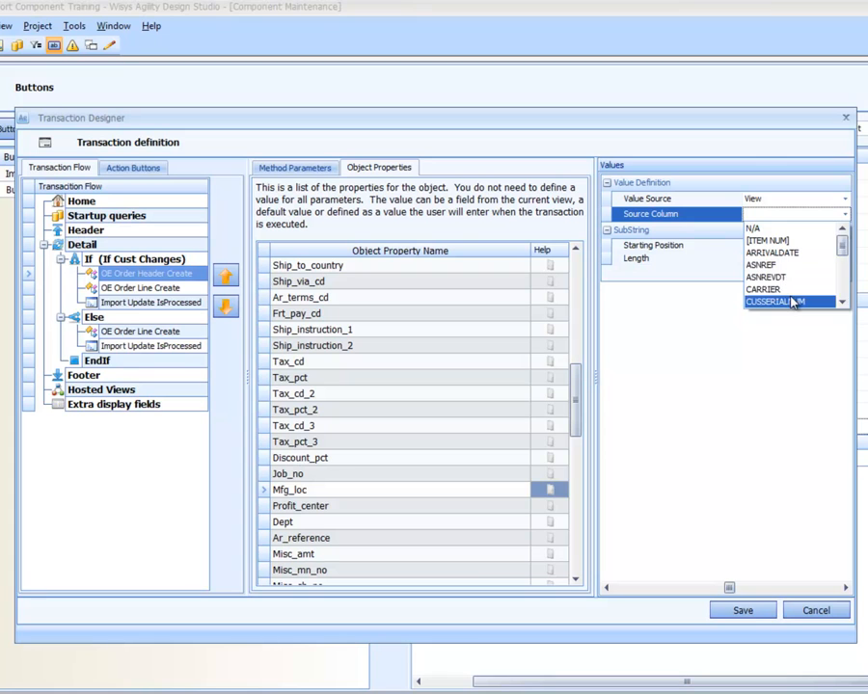
left_click(841, 302)
left_click(841, 302)
left_click(841, 301)
left_click(841, 302)
left_click(841, 301)
left_click(840, 302)
left_click(841, 301)
left_click(841, 302)
left_click(841, 302)
left_click(841, 301)
left_click(841, 302)
left_click(840, 302)
left_click(805, 289)
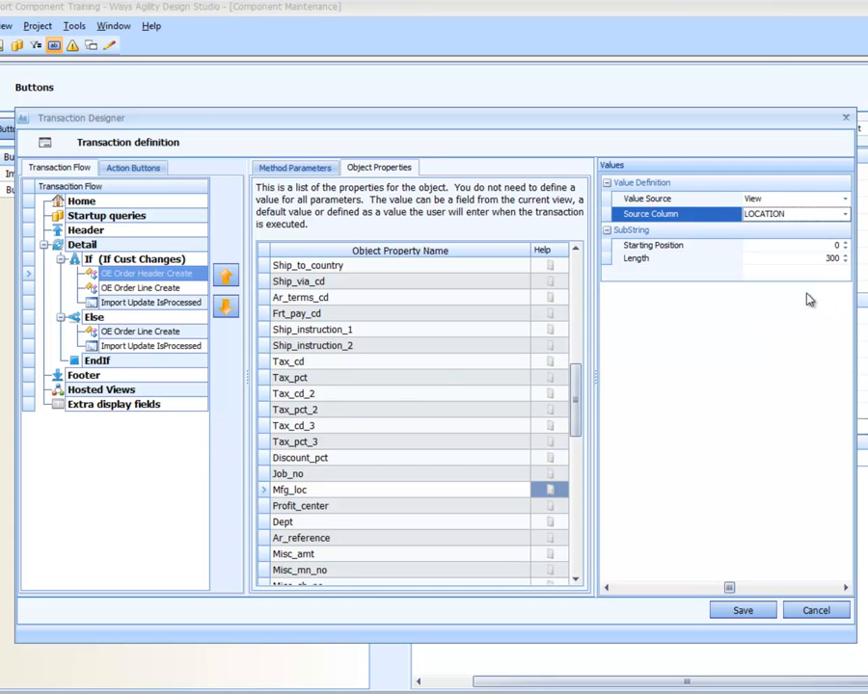
Step: In the method parameters of the If branch's OE Order Line Create, set dQtyOrdered's value source to View with source column ITEMQTY
left_click(123, 287)
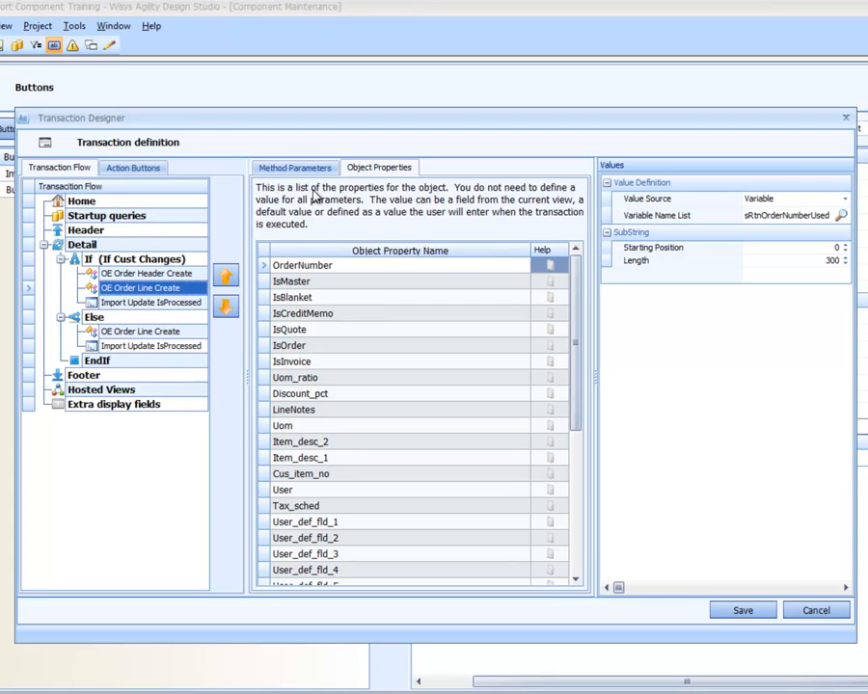
left_click(294, 168)
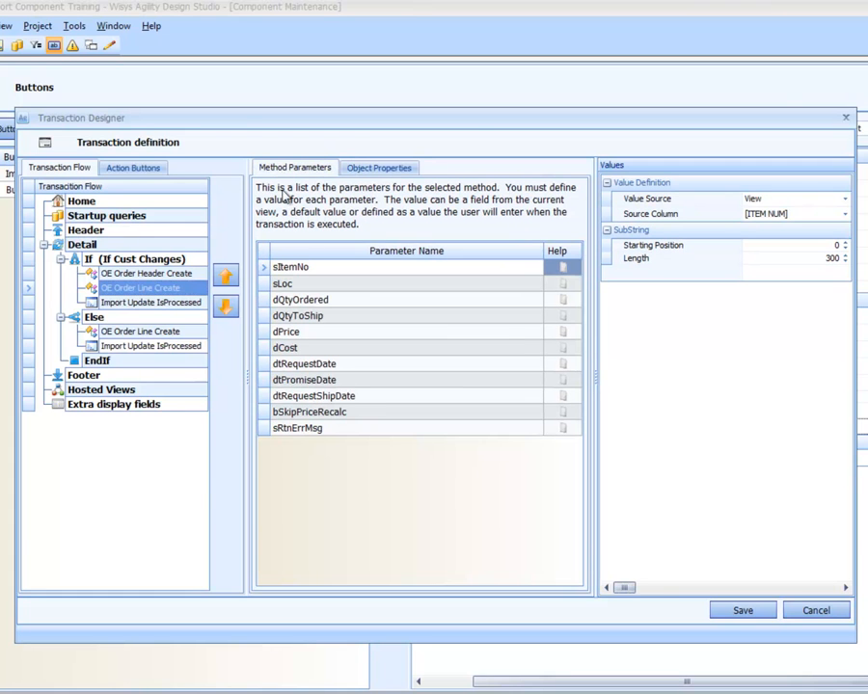
left_click(310, 284)
left_click(318, 269)
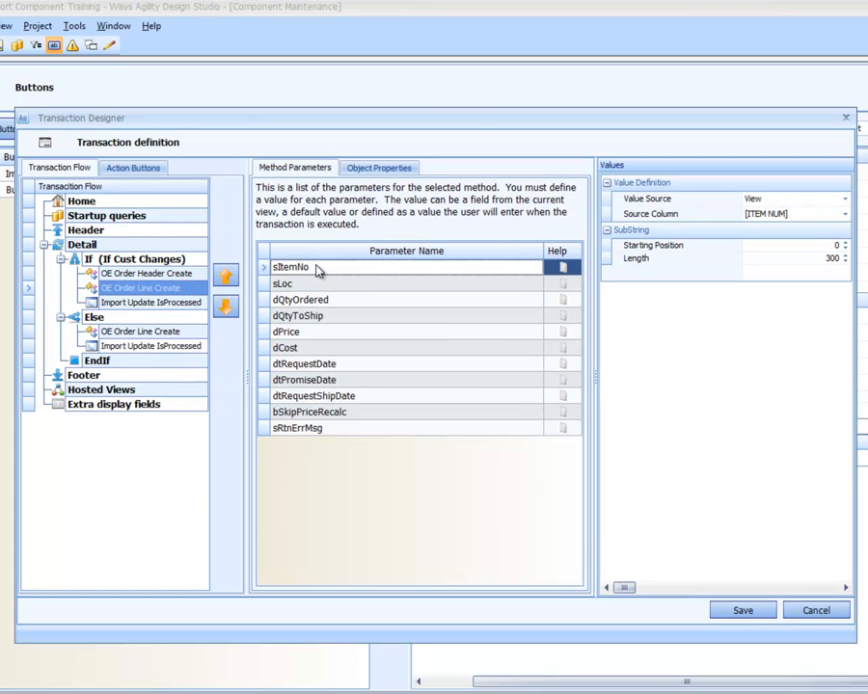
left_click(317, 284)
left_click(320, 298)
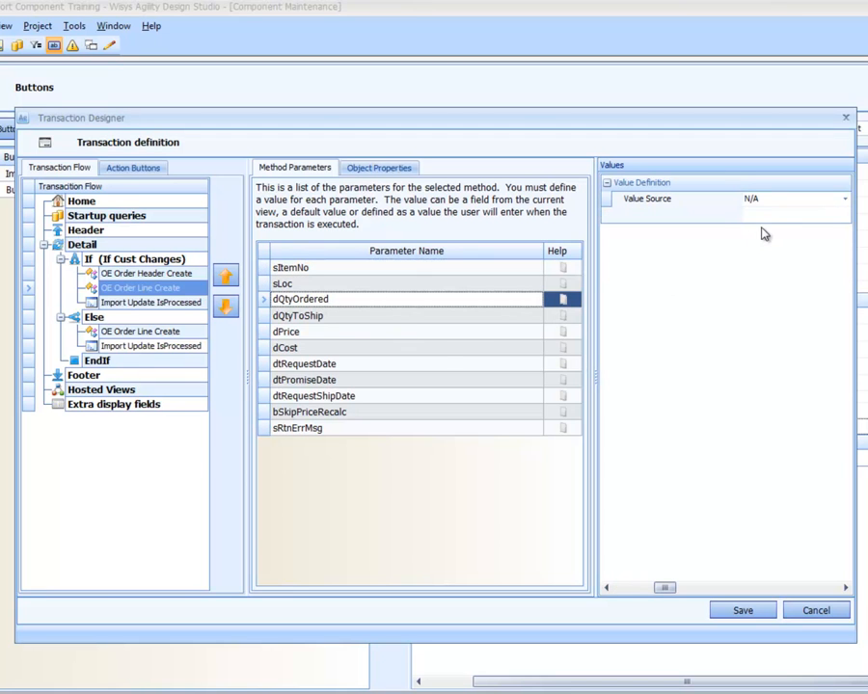
left_click(781, 200)
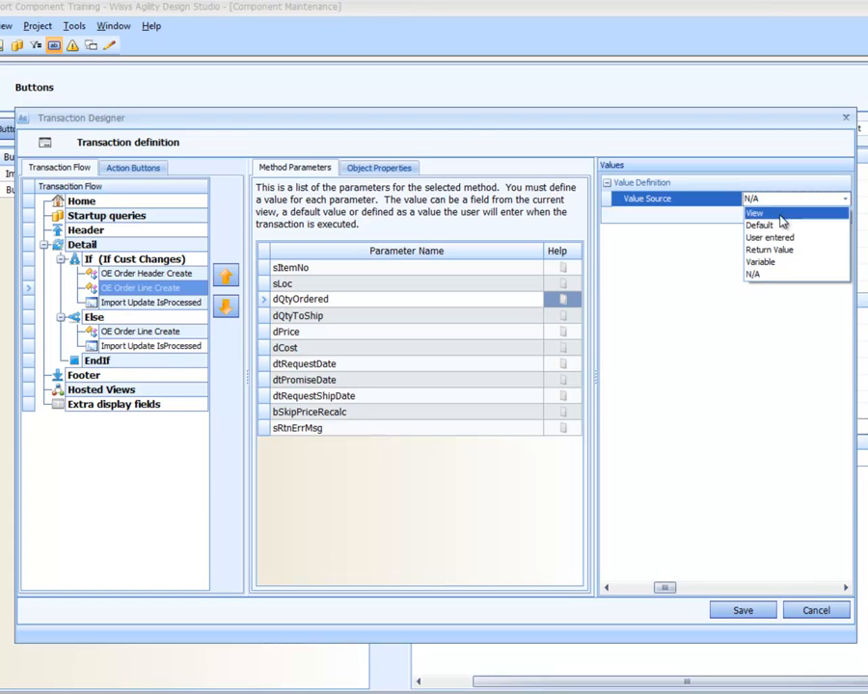
left_click(782, 216)
left_click(781, 216)
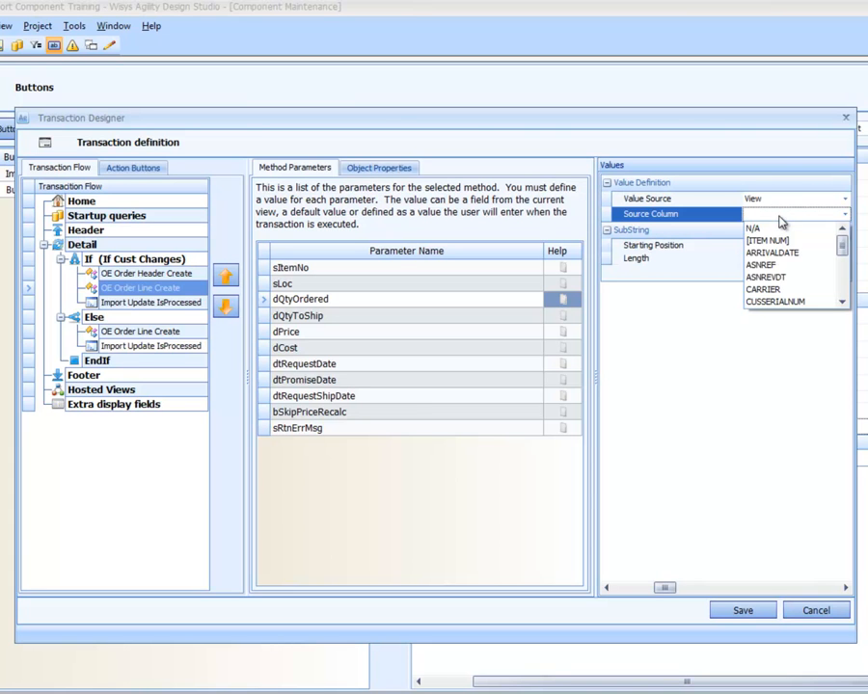
left_click(840, 301)
left_click(842, 303)
left_click(842, 303)
left_click(841, 303)
left_click(841, 303)
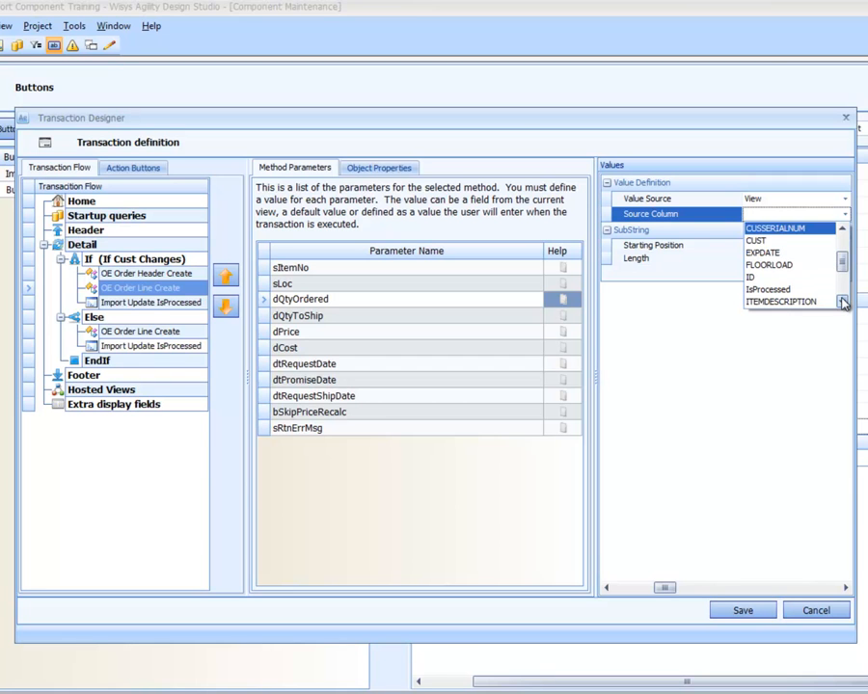
left_click(842, 302)
left_click(842, 303)
left_click(842, 303)
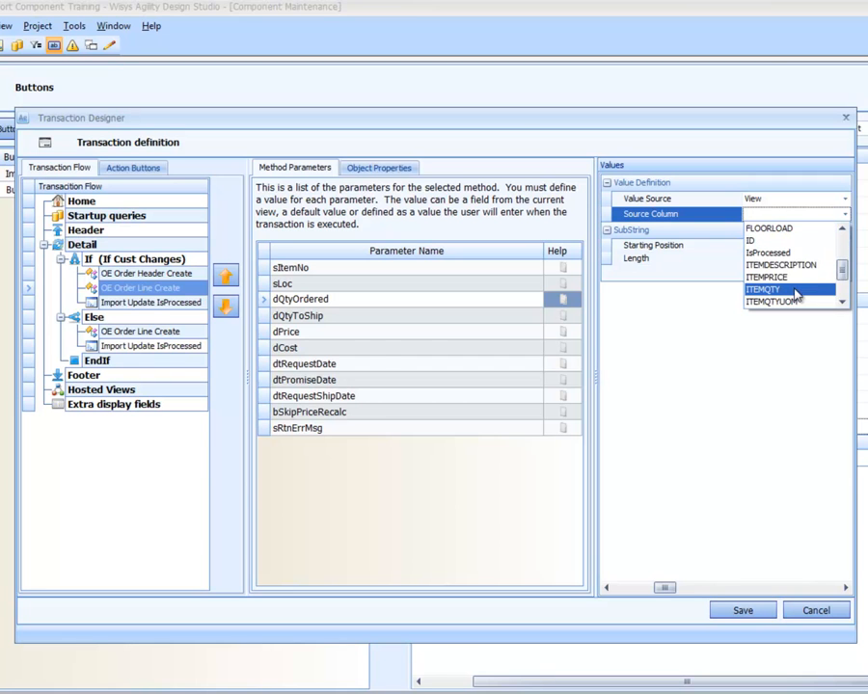
left_click(796, 290)
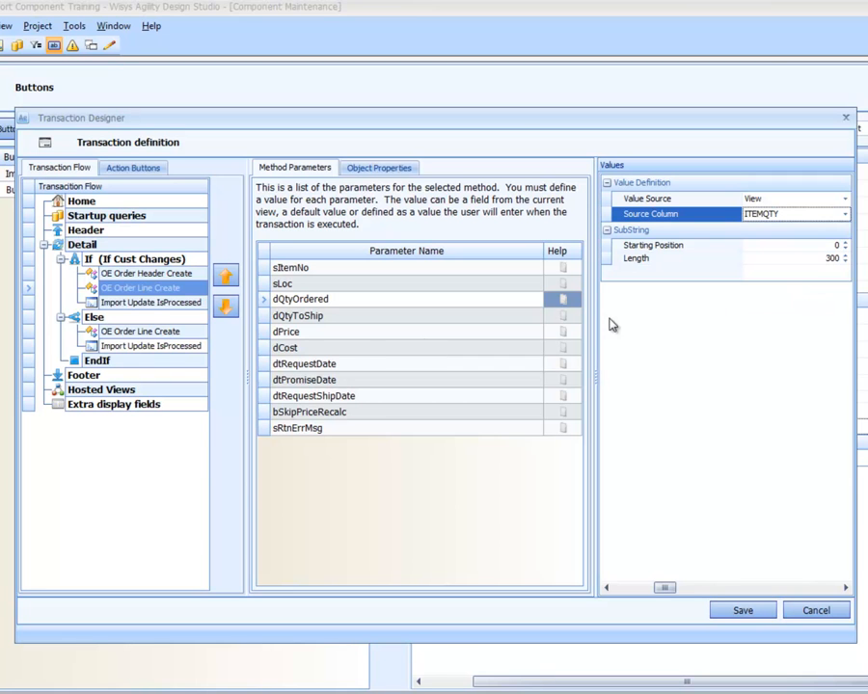
Step: Set the order line's dQtyToShip parameter's value source to View with source column ITEMQTY
left_click(338, 318)
left_click(771, 201)
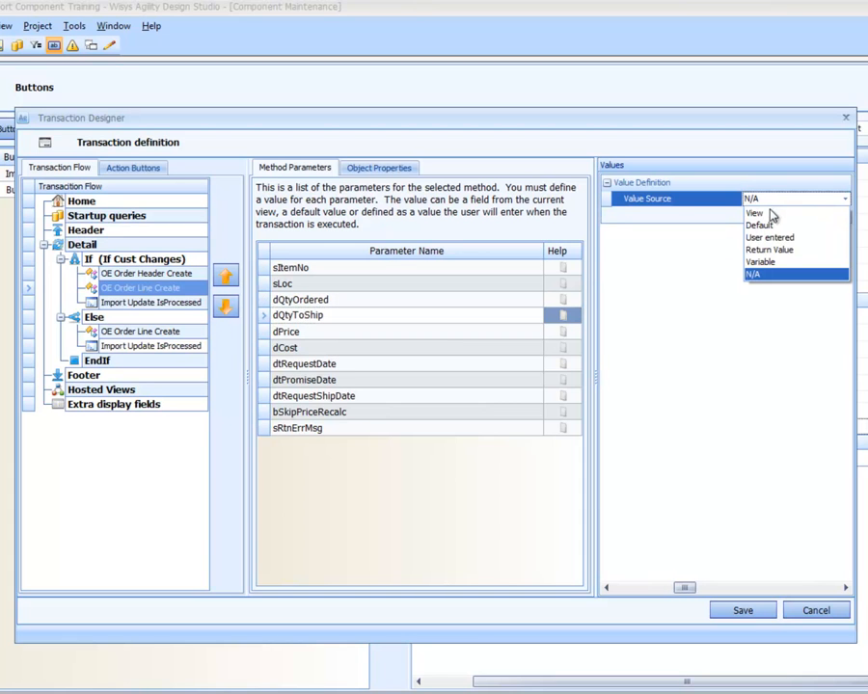
left_click(771, 214)
left_click(843, 214)
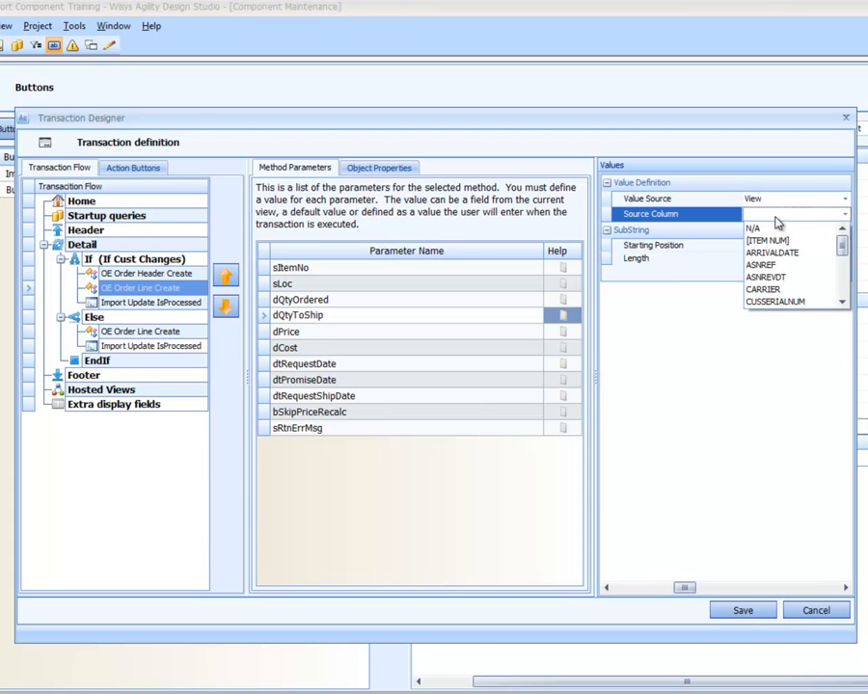
left_click(844, 302)
left_click(843, 303)
left_click(844, 302)
left_click(843, 303)
left_click(844, 303)
left_click(844, 302)
left_click(844, 302)
left_click(844, 302)
left_click(843, 303)
left_click(844, 303)
left_click(760, 277)
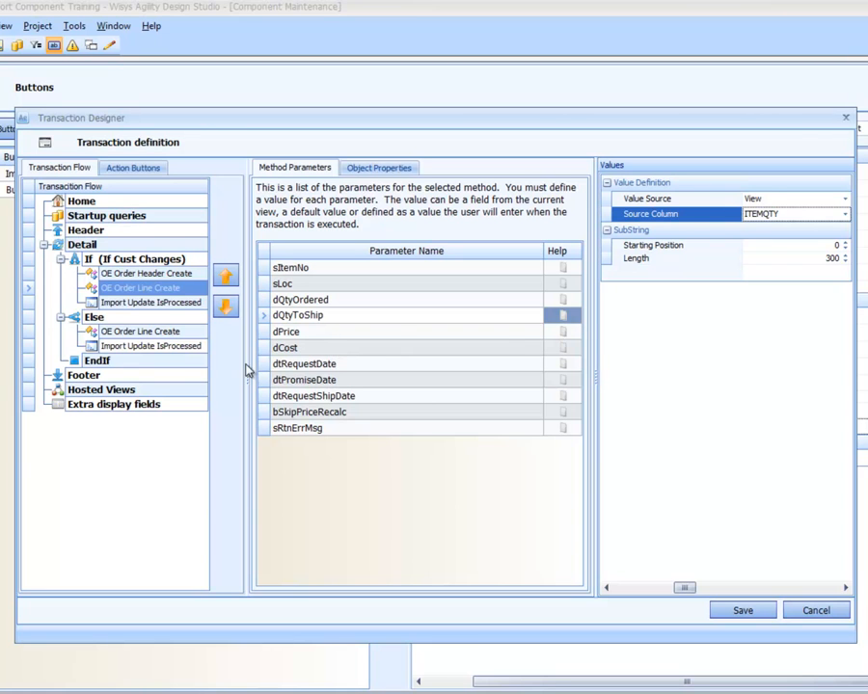
Step: Set the order line's dPrice parameter's value source to View with source column ITEMPRICE
left_click(301, 332)
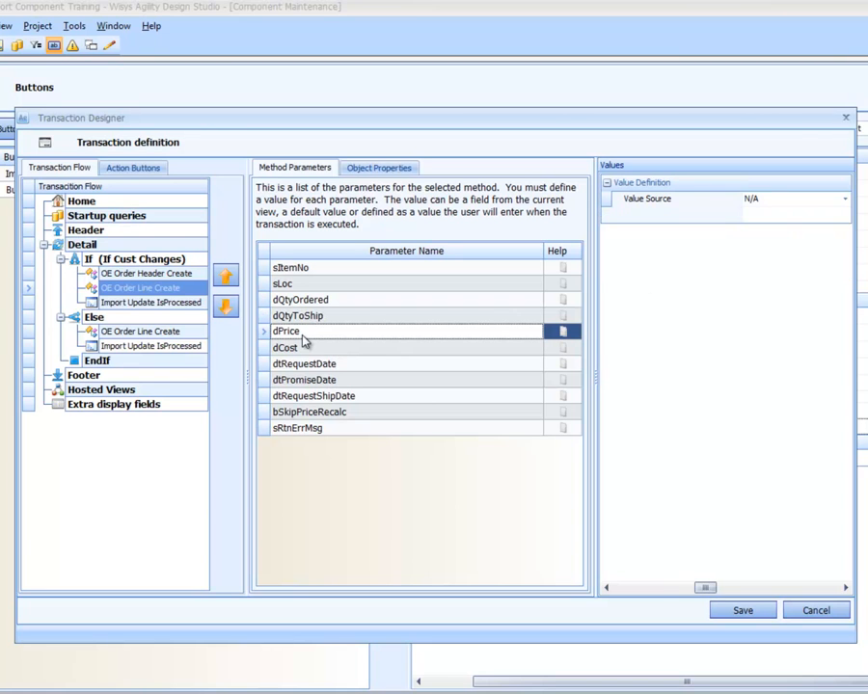
left_click(762, 199)
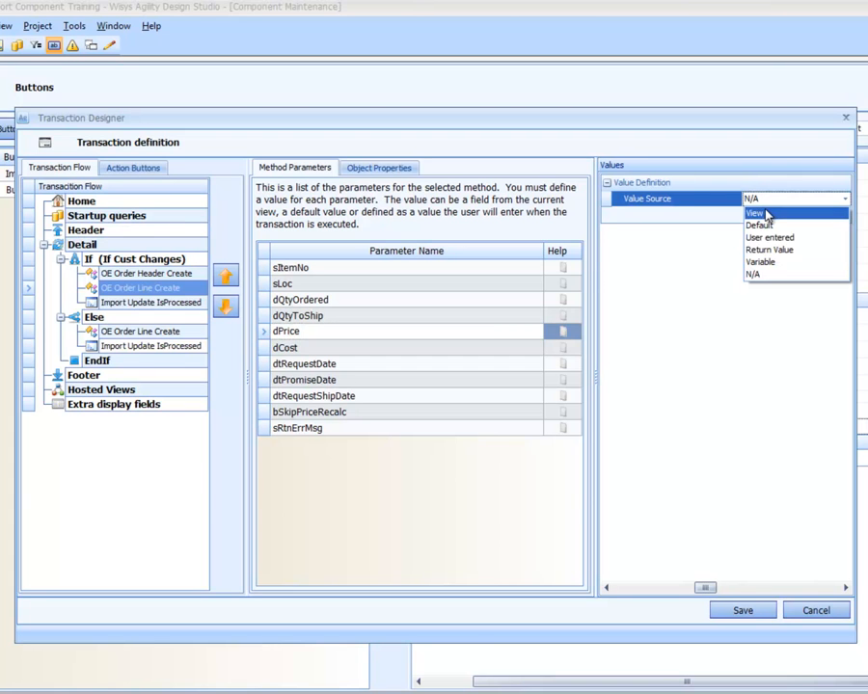
left_click(766, 214)
left_click(767, 215)
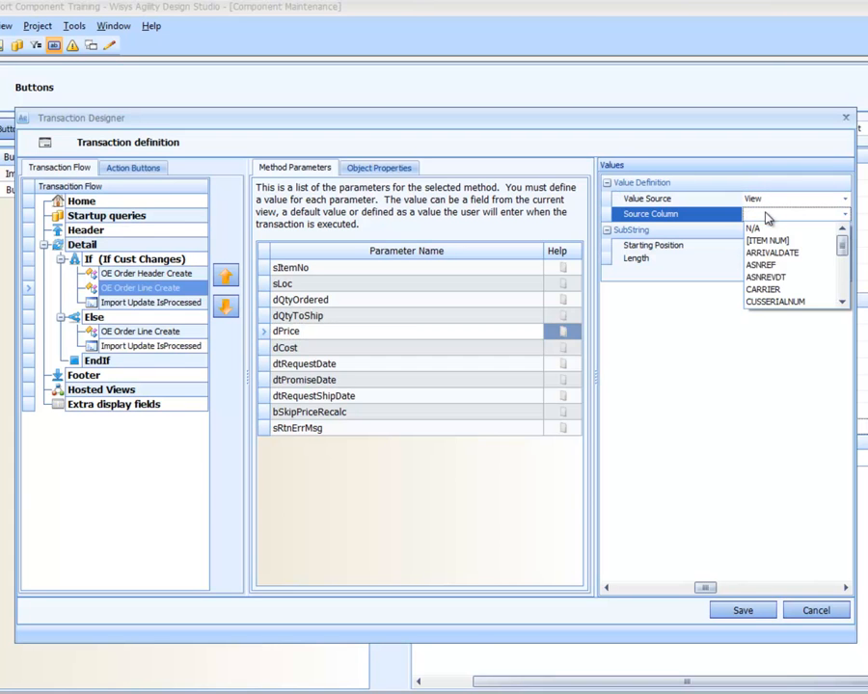
left_click(842, 303)
left_click(842, 303)
left_click(842, 303)
left_click(842, 302)
left_click(842, 303)
left_click(841, 303)
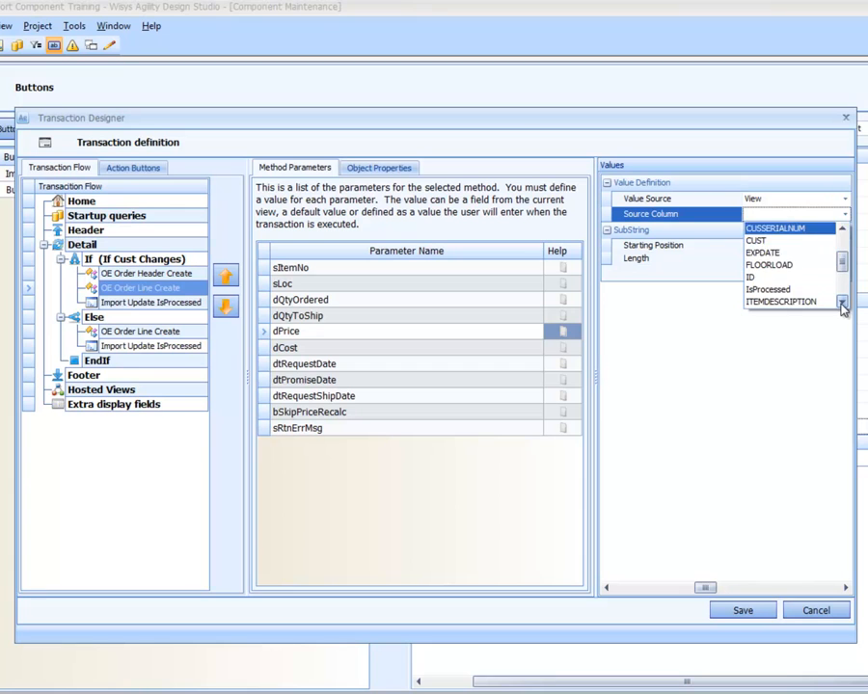
left_click(841, 303)
left_click(842, 303)
left_click(821, 289)
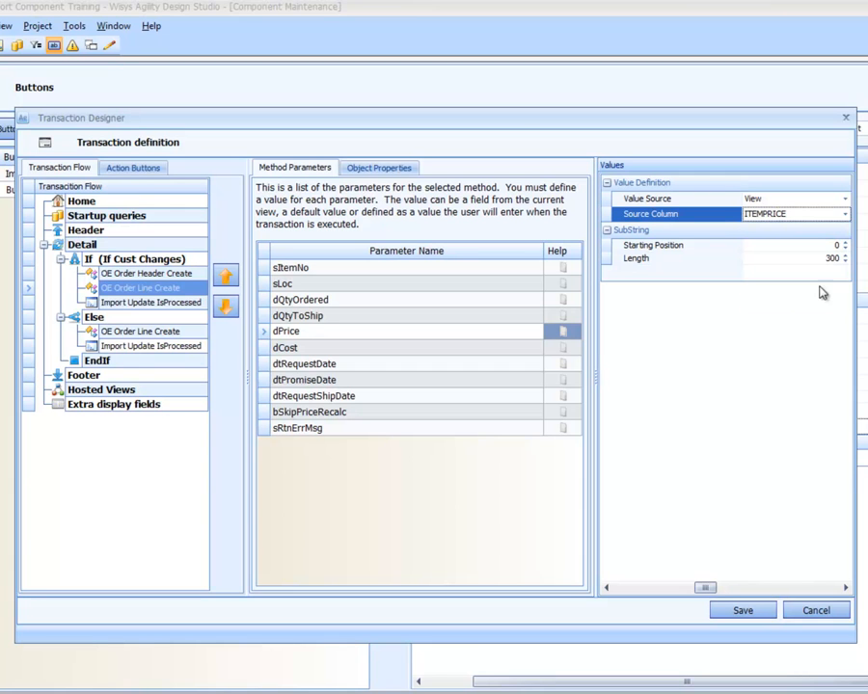
Step: Set the order line's dCost parameter's value source to Default with a default number of -1
left_click(319, 351)
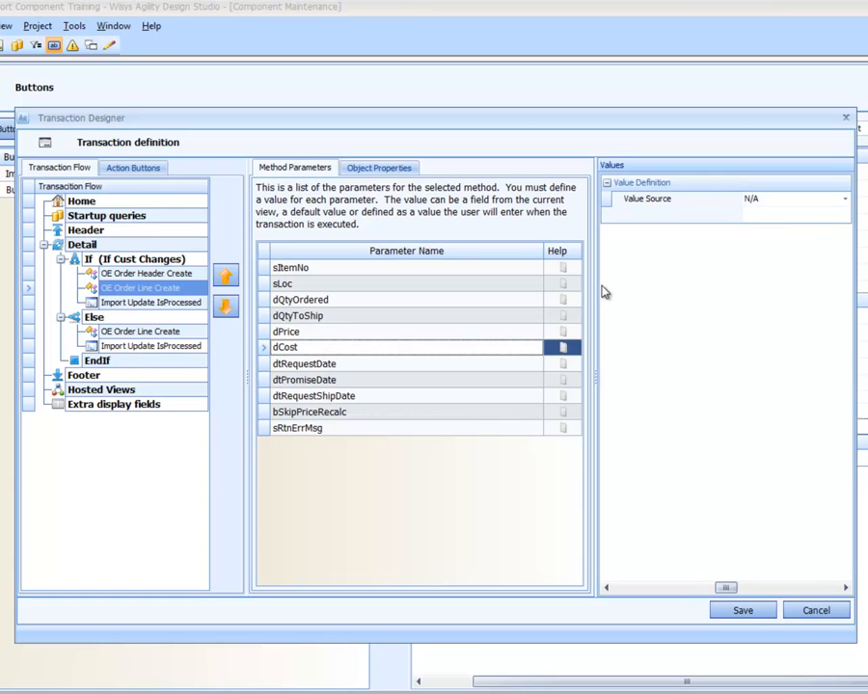
left_click(753, 201)
left_click(758, 225)
left_click(754, 234)
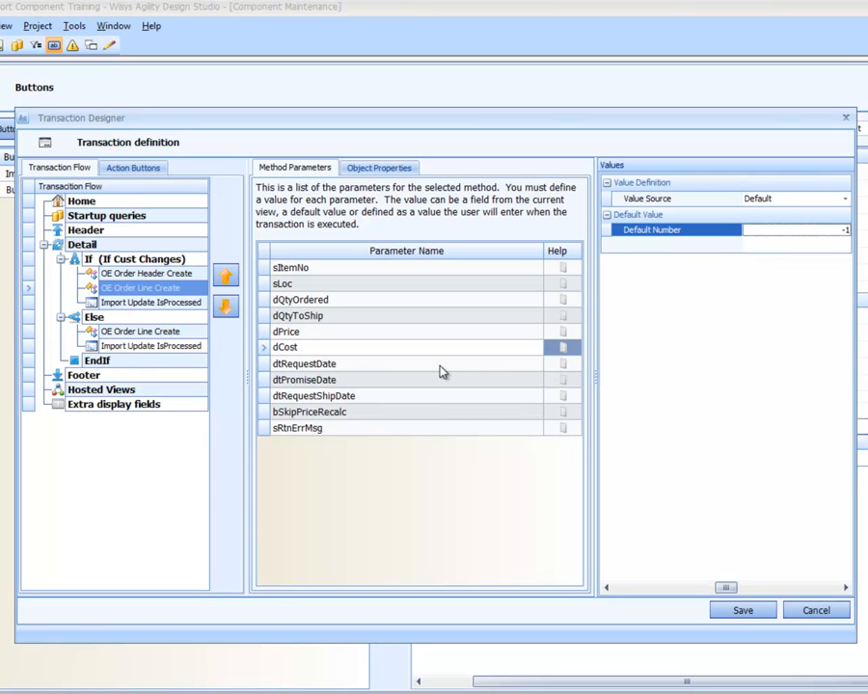
Step: Set the order line's dtRequestDate parameter's value source to View with source column SHIPDATE
left_click(373, 364)
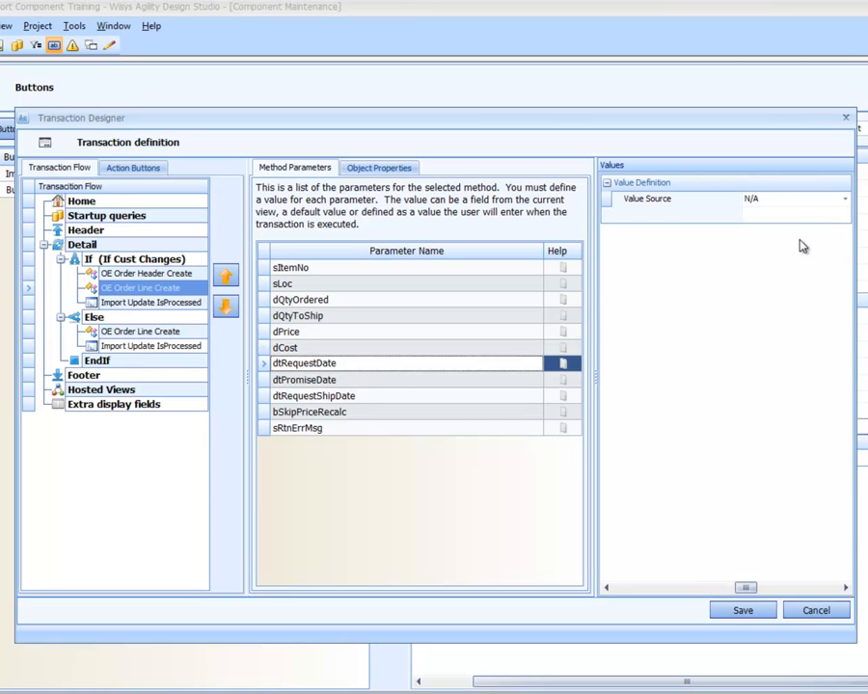
left_click(790, 204)
left_click(782, 213)
left_click(788, 215)
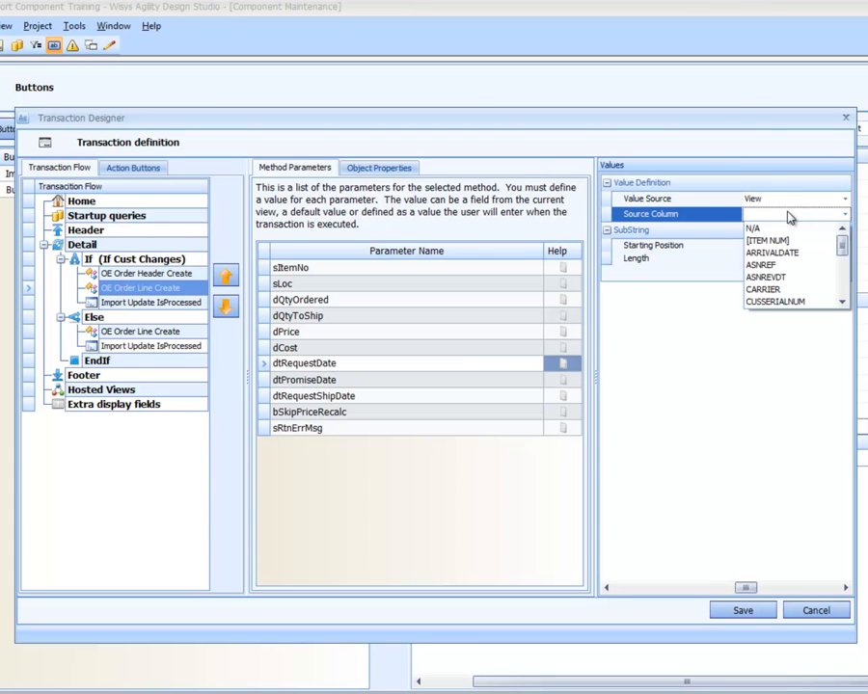
left_click(842, 283)
left_click(842, 284)
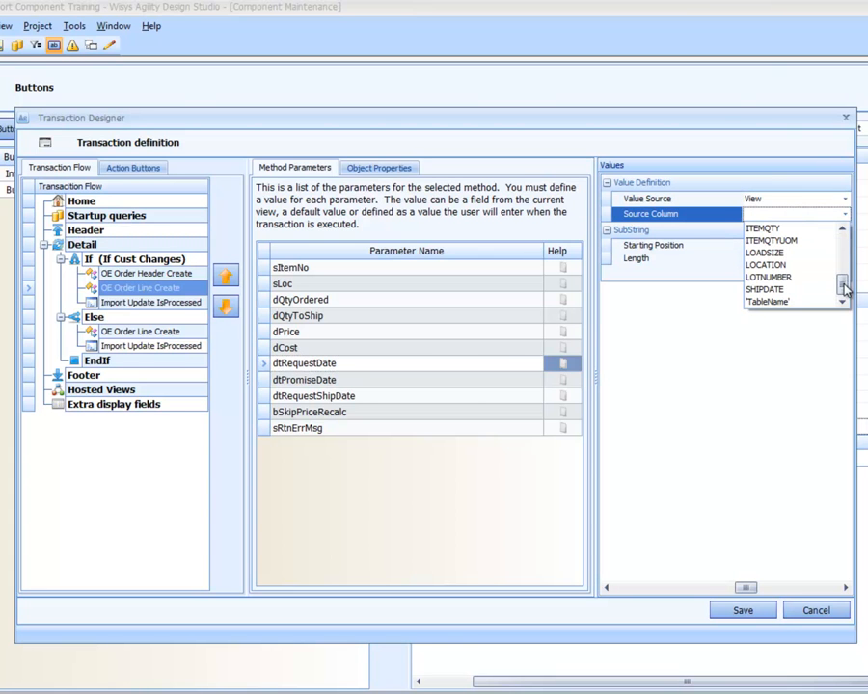
left_click(827, 290)
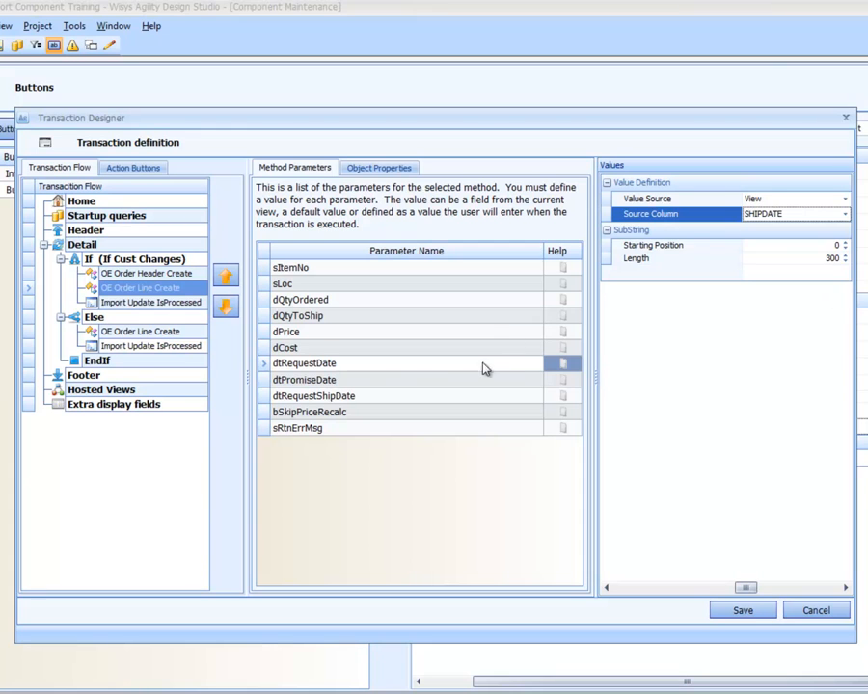
Step: Set the order line's dtPromiseDate parameter's value source to View with source column SHIPDATE
left_click(461, 380)
left_click(790, 200)
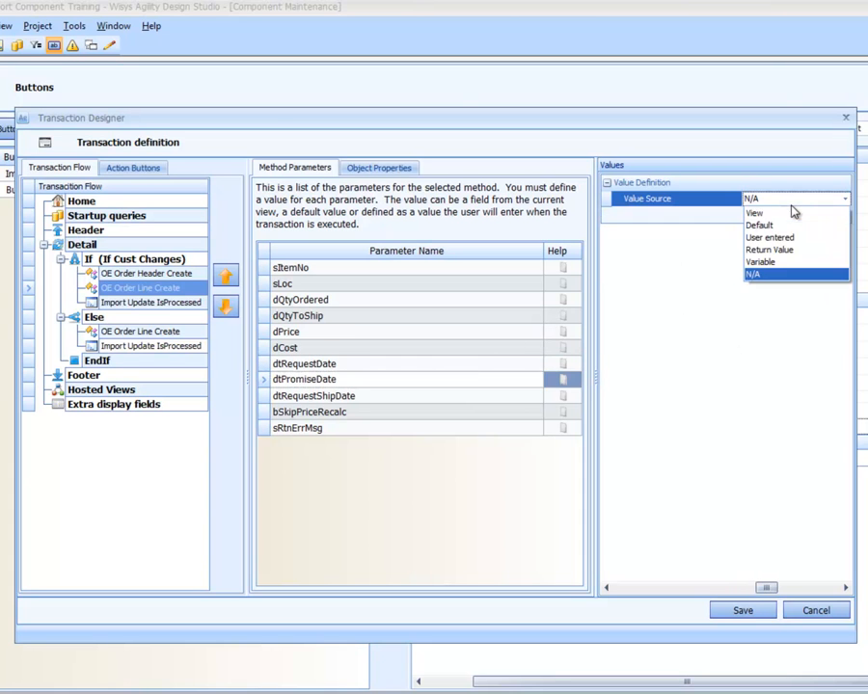
left_click(784, 214)
left_click(785, 214)
scroll(843, 287, "down", 8)
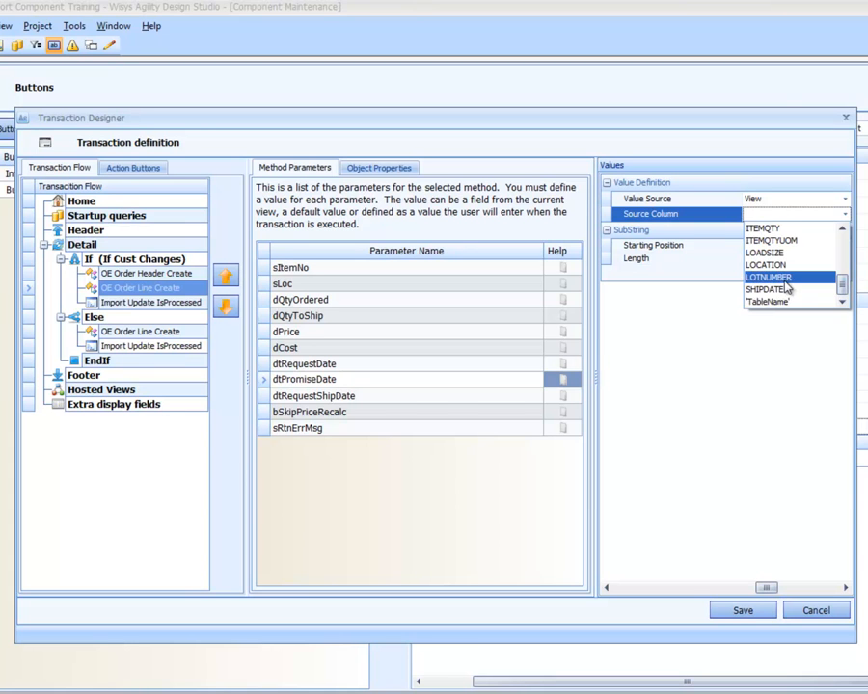
left_click(772, 289)
Step: Set the order line's dtRequestShipDate parameter's value source to View with source column SHIPDATE
left_click(403, 397)
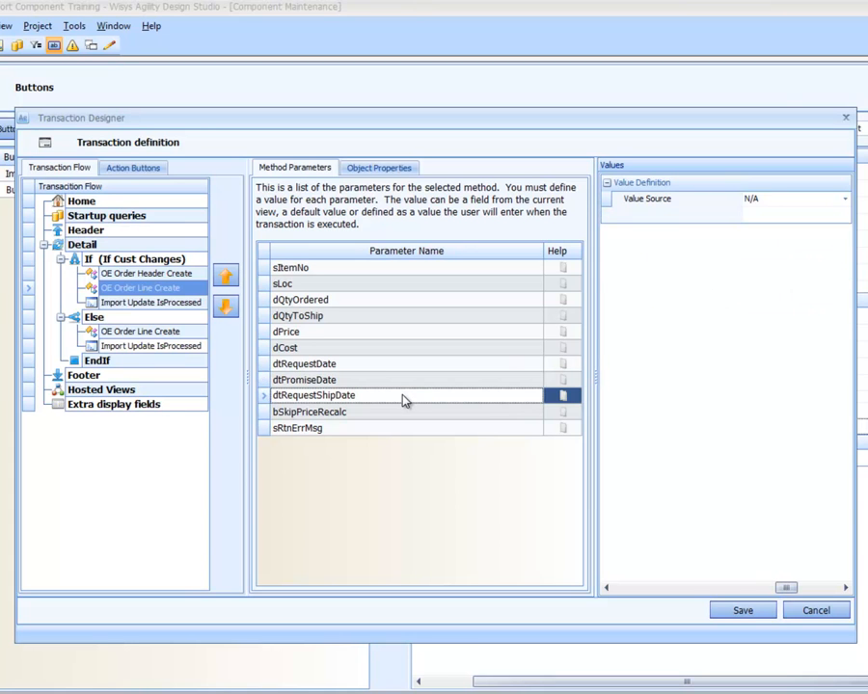
left_click(808, 204)
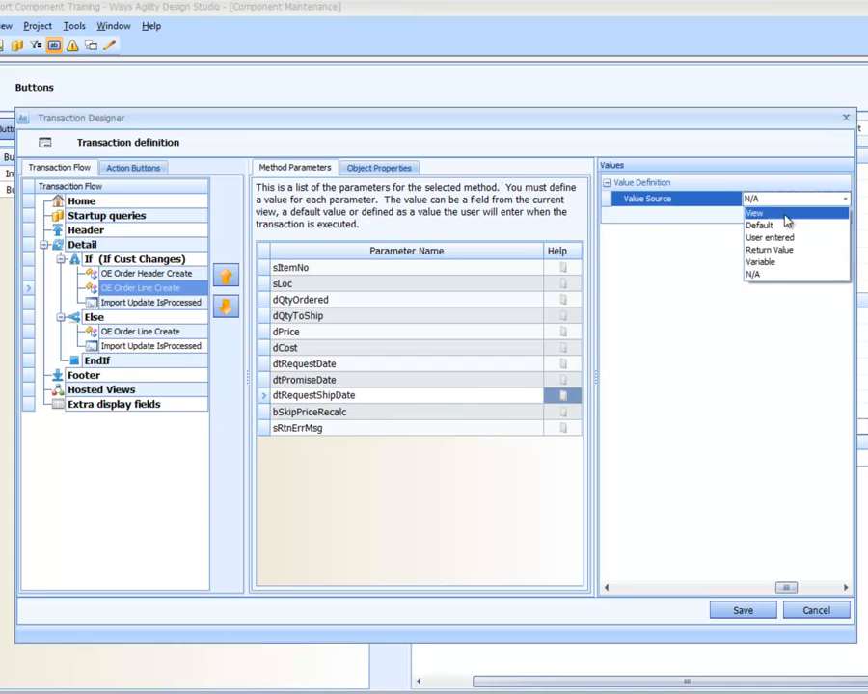
left_click(782, 214)
left_click(784, 214)
scroll(835, 252, "down", 5)
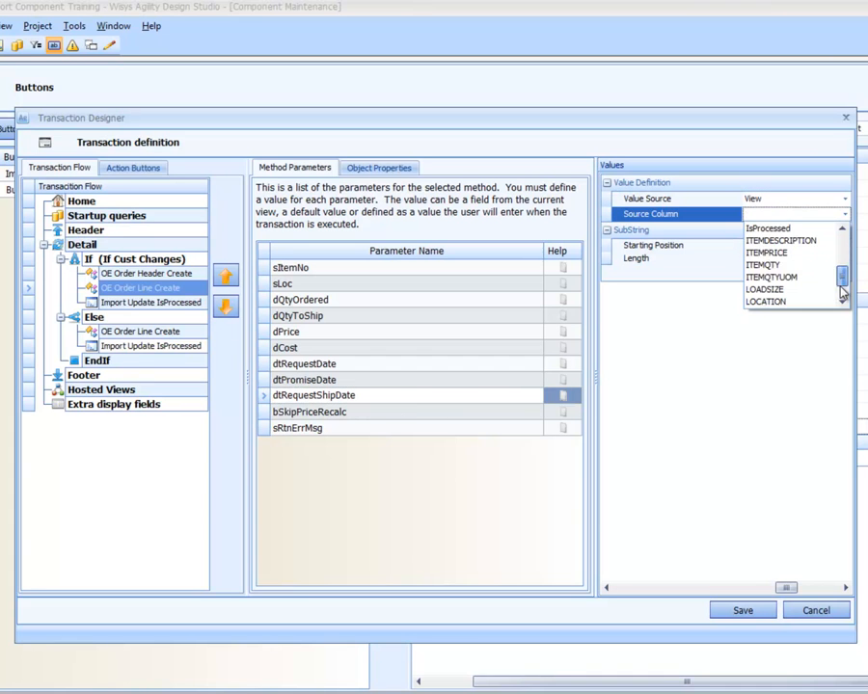
left_click(792, 289)
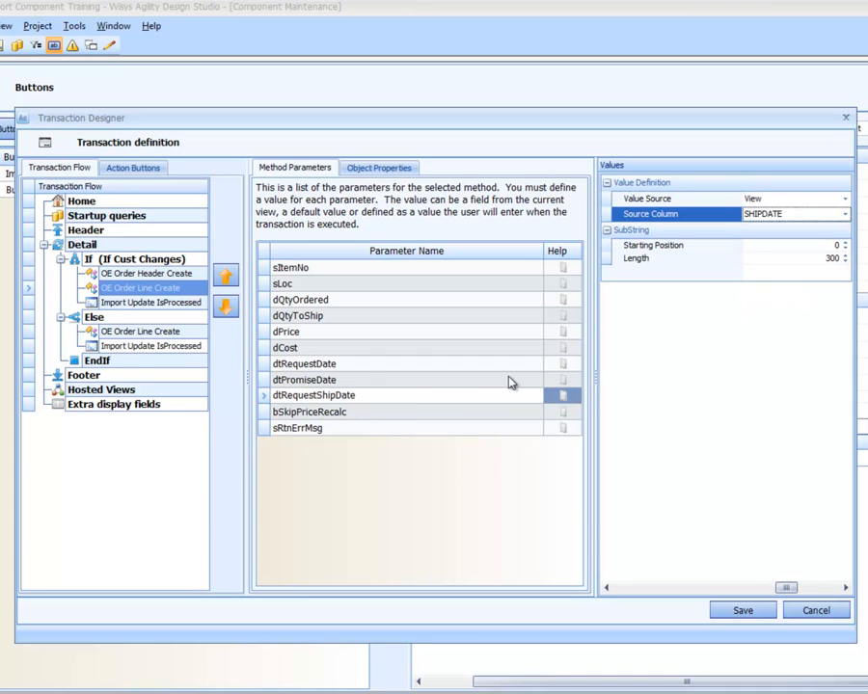
Step: Set the order line's bSkipPriceRecalc parameter's value source to Default with a default Boolean value of True
left_click(288, 412)
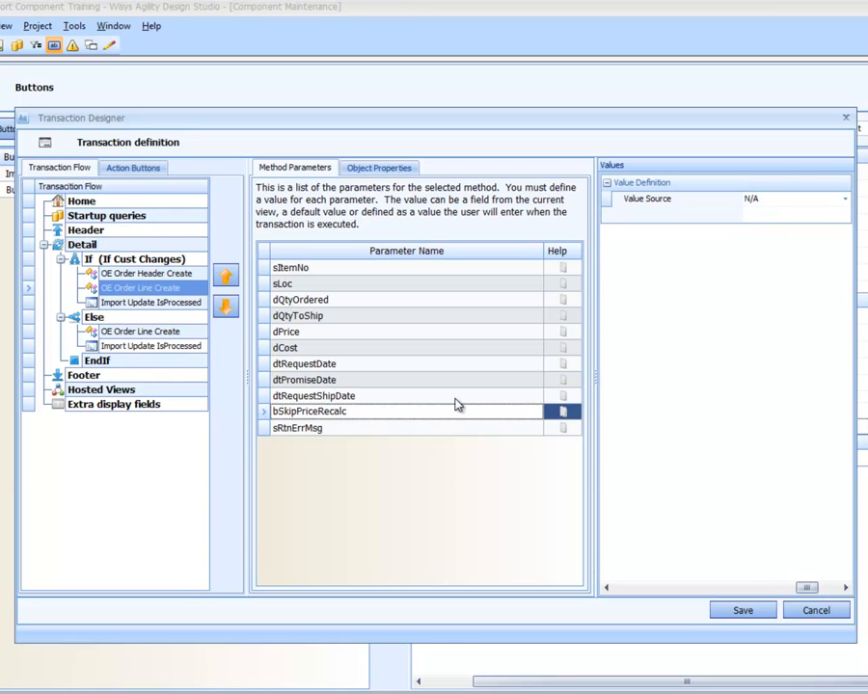
left_click(765, 200)
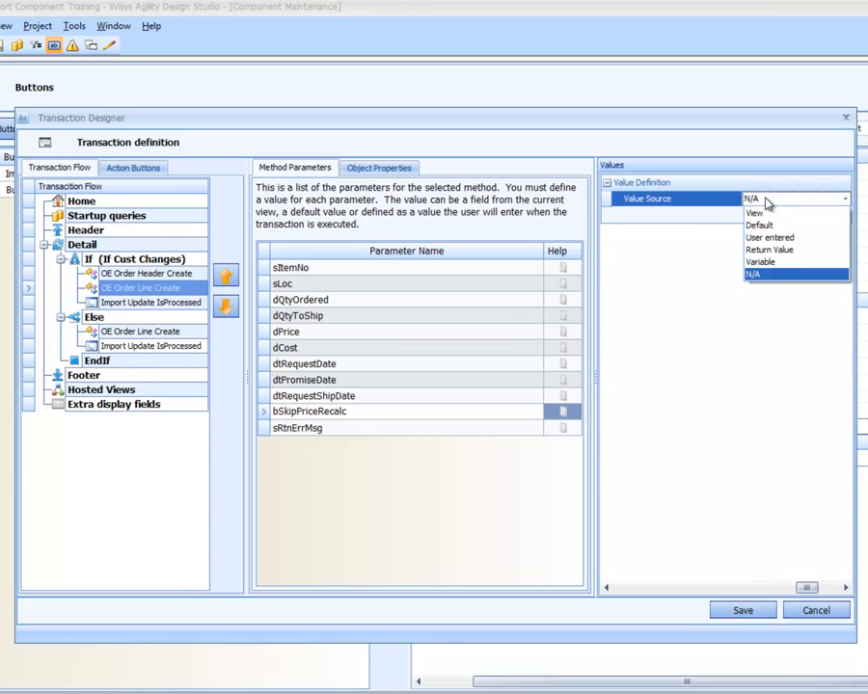
left_click(761, 225)
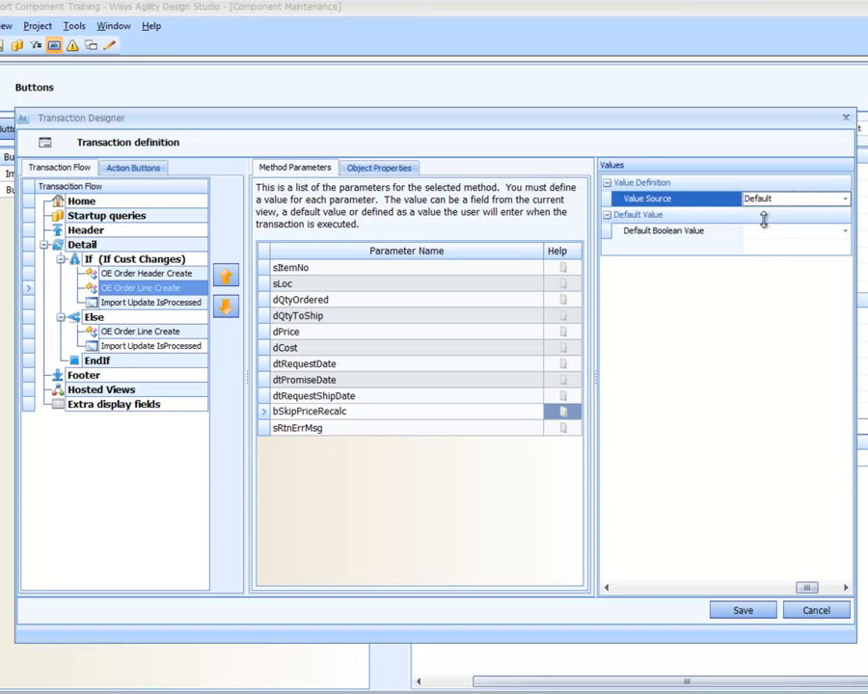
left_click(766, 234)
left_click(764, 243)
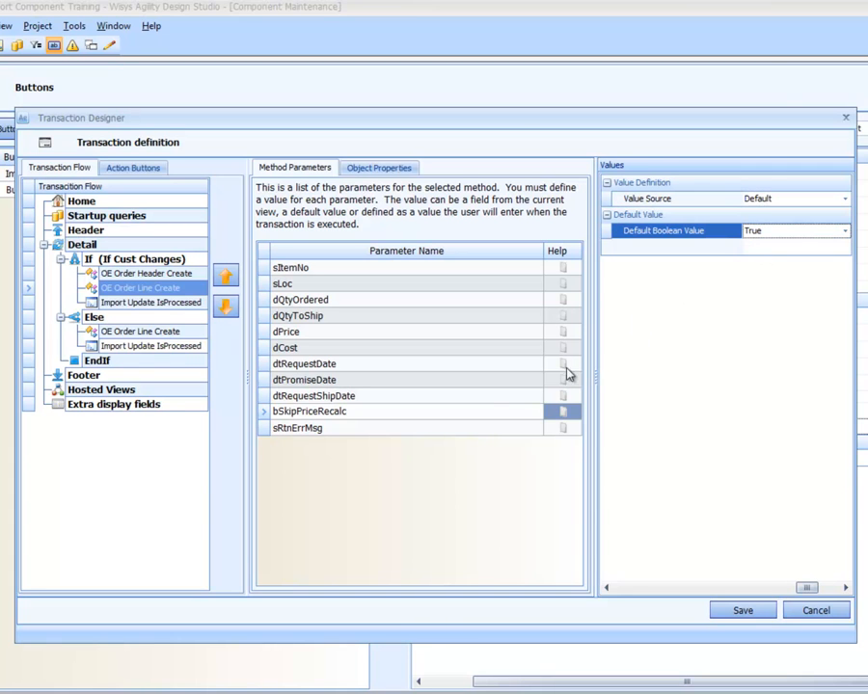
Step: Set the return variable of the order line's sRtnErrMsg parameter to Error message
left_click(287, 428)
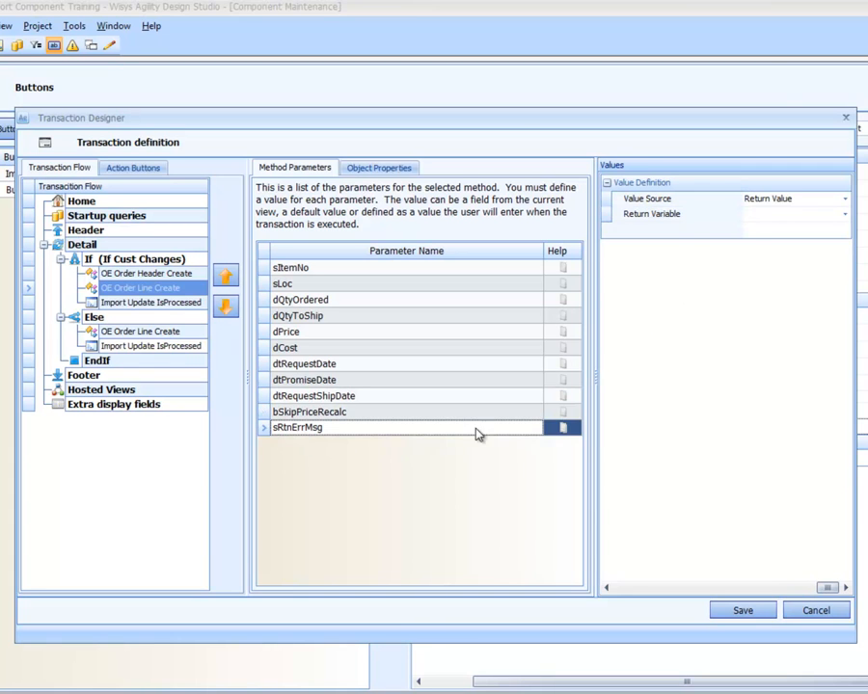
left_click(753, 217)
left_click(770, 241)
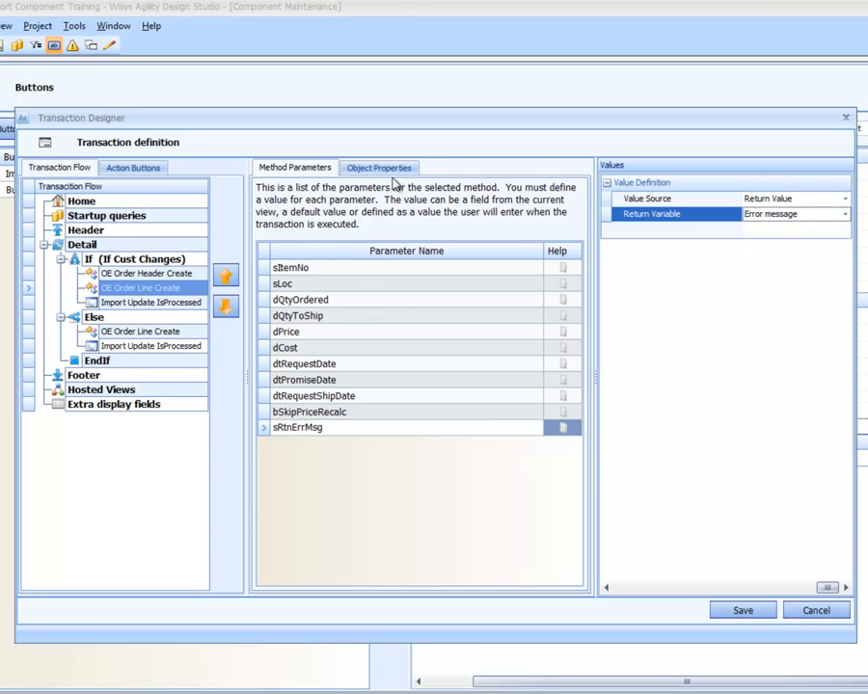
Step: Review the value definitions of the If branch order line's method parameters from sItemNo through sRtnErrMsg, plus its object properties
left_click(389, 272)
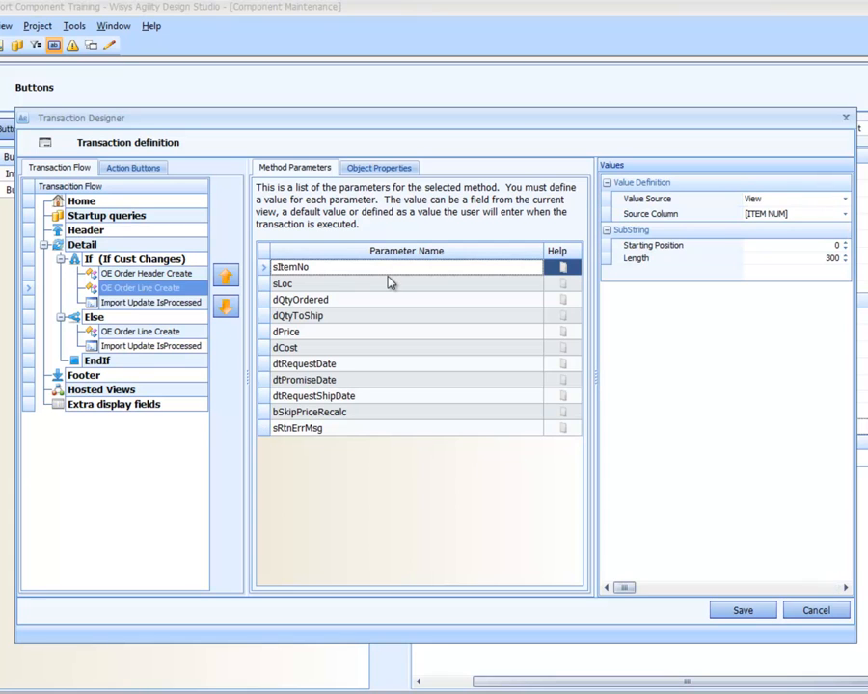
key("Down")
key("Down")
key("Down")
key("Down")
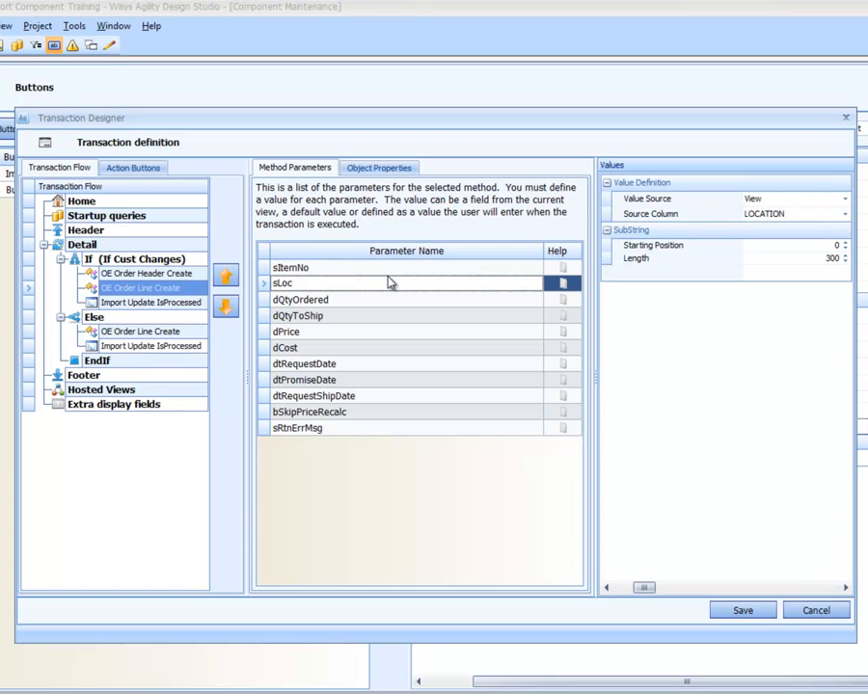
key("Down")
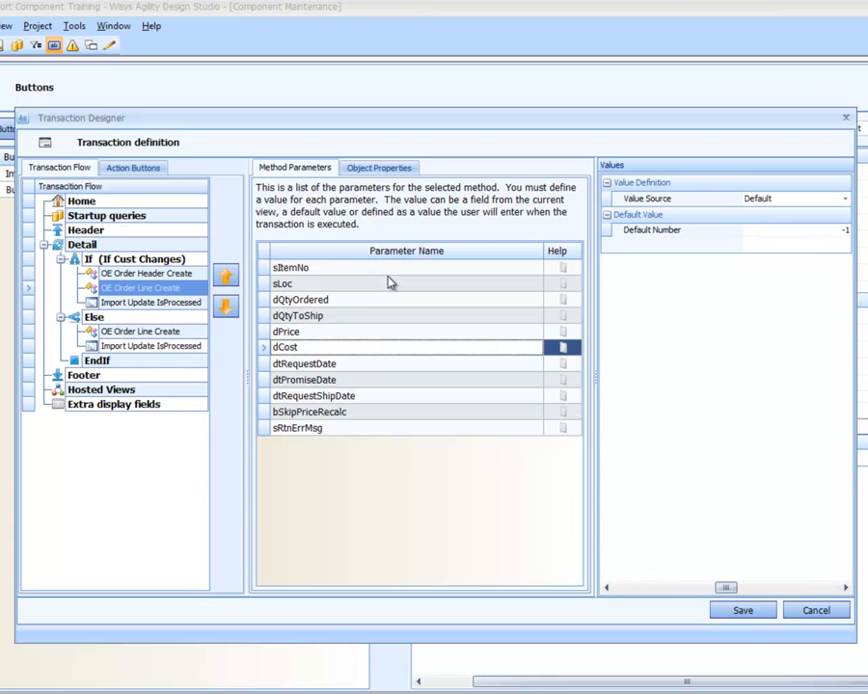
key("Down")
key("Down")
key("Down")
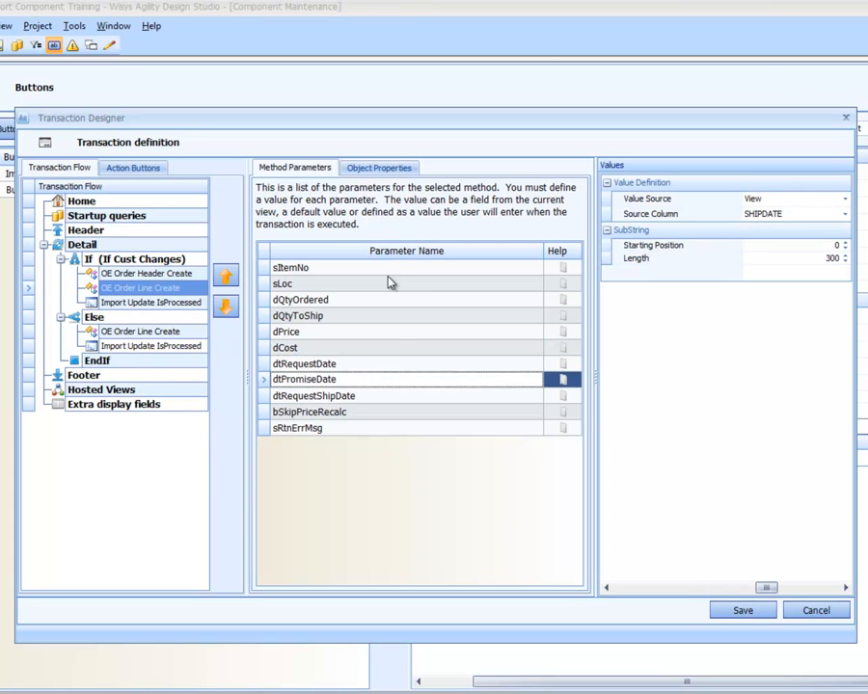
key("Down")
key("Down")
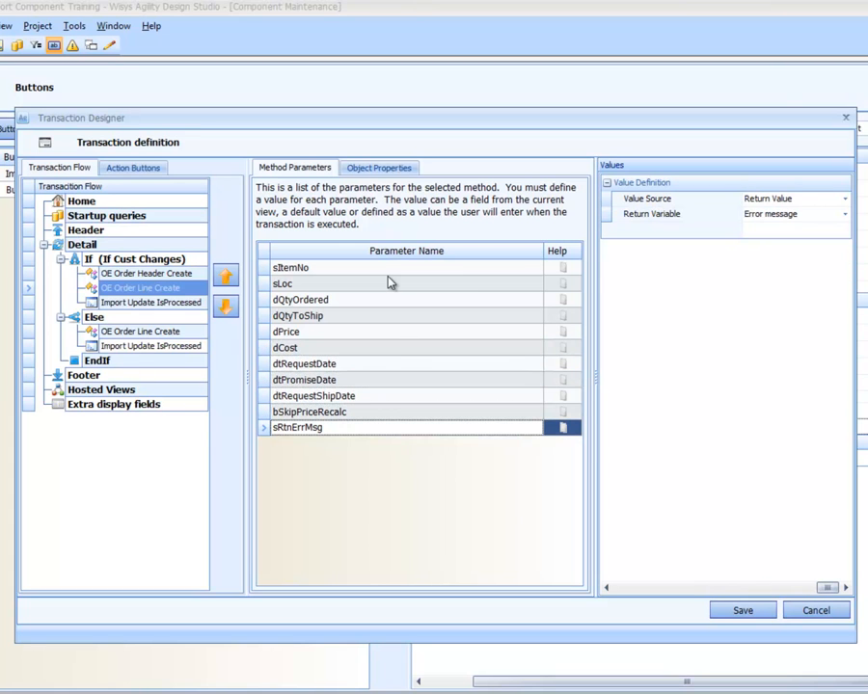
left_click(376, 170)
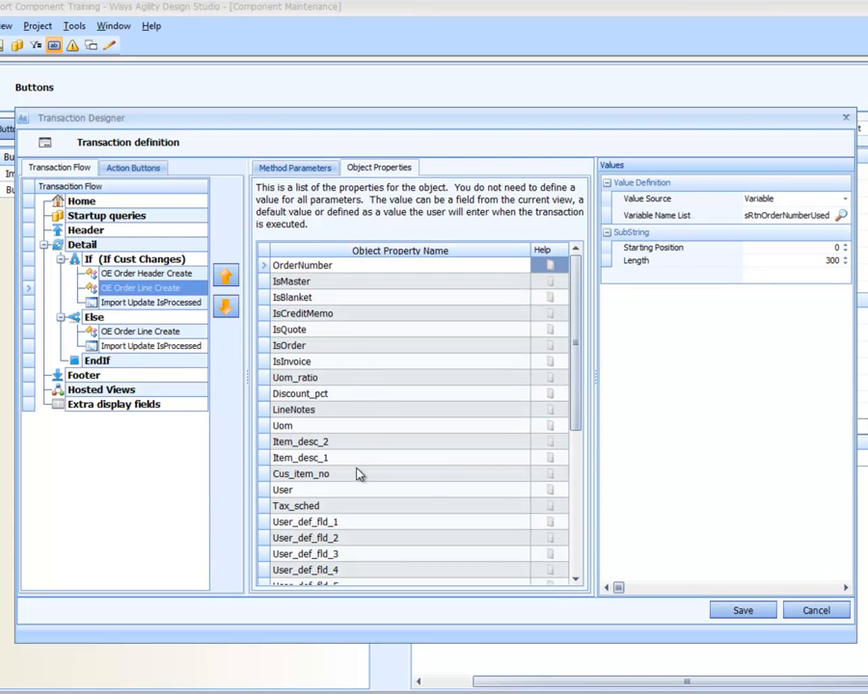
Step: For the Else branch's OE Order Line Create, set the OrderNumber property's value source to Variable, using the header's sRtnOrderNumberUsed
left_click(152, 334)
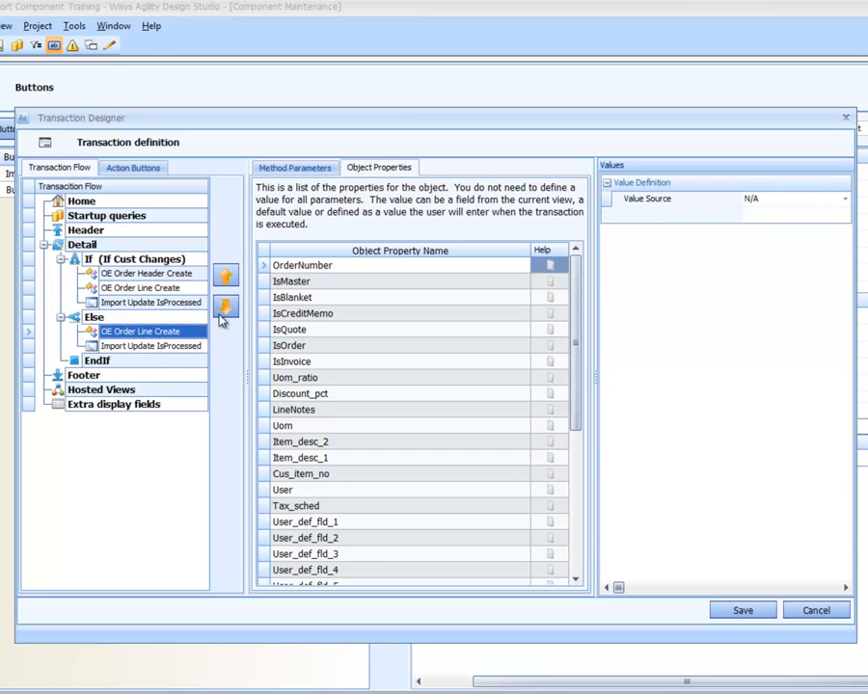
left_click(319, 169)
left_click(367, 170)
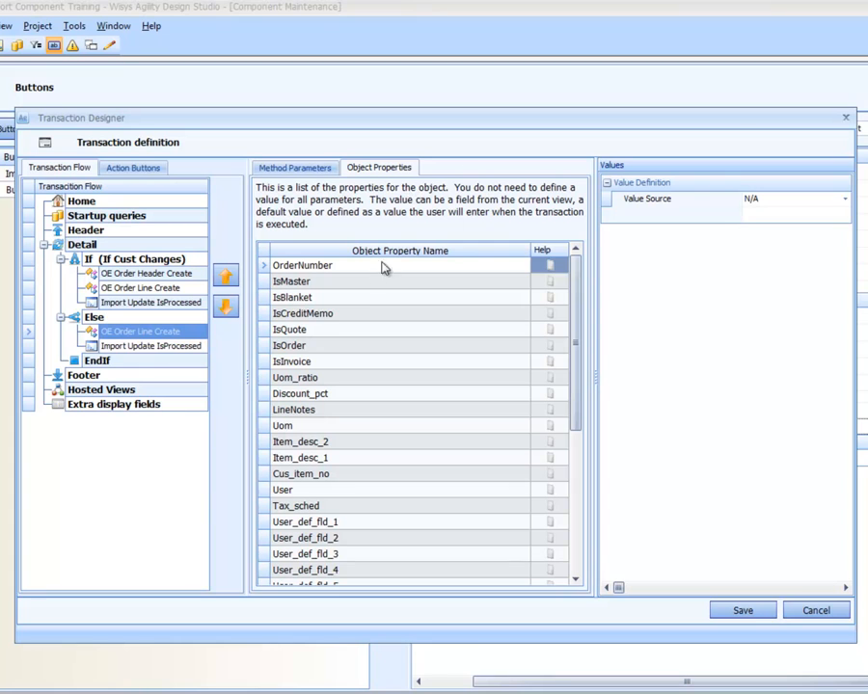
left_click(752, 199)
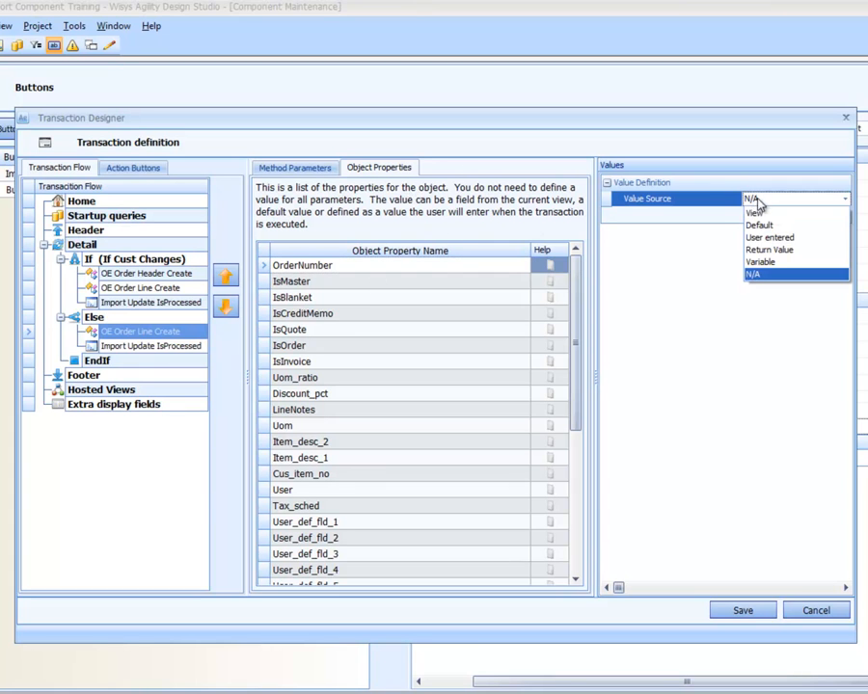
left_click(764, 261)
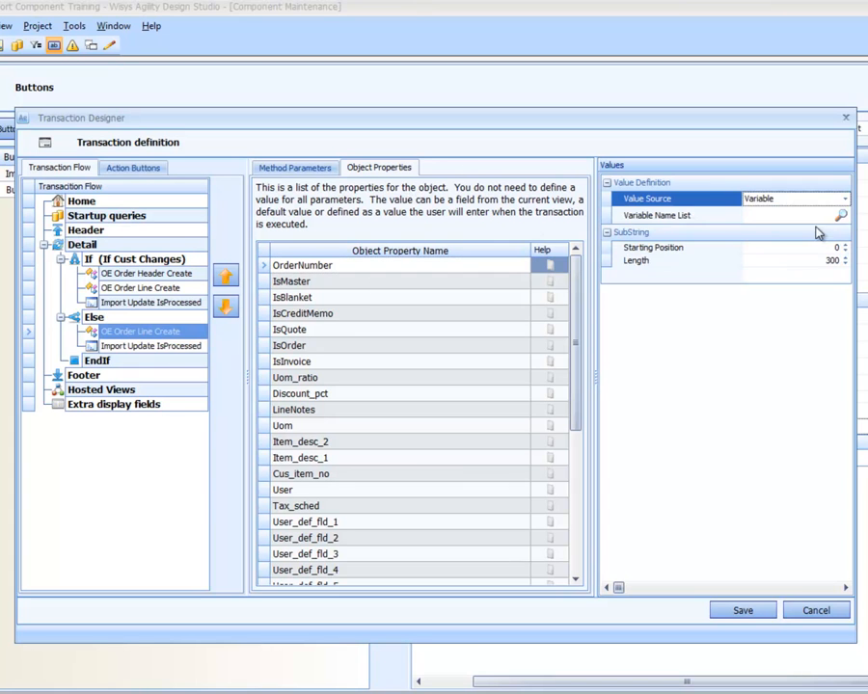
left_click(838, 216)
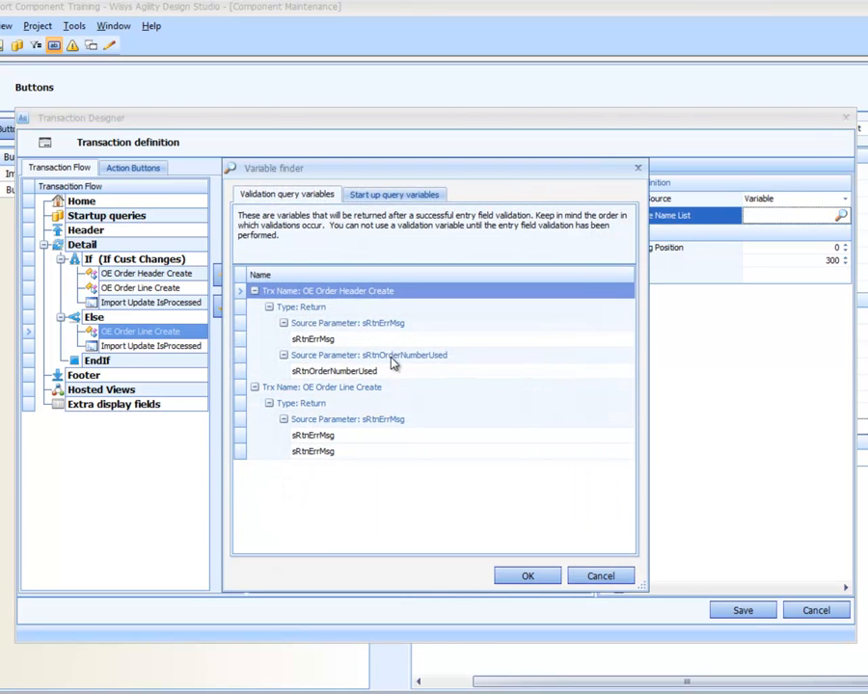
double_click(382, 375)
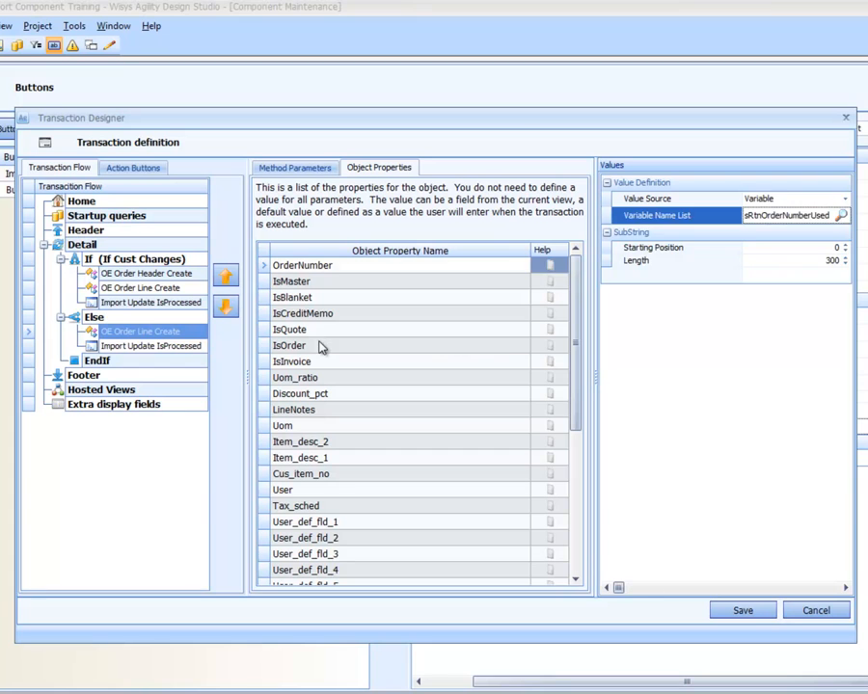
Step: Set the Else order line's IsOrder property to value source Default with a default Boolean value of True
left_click(321, 344)
left_click(777, 198)
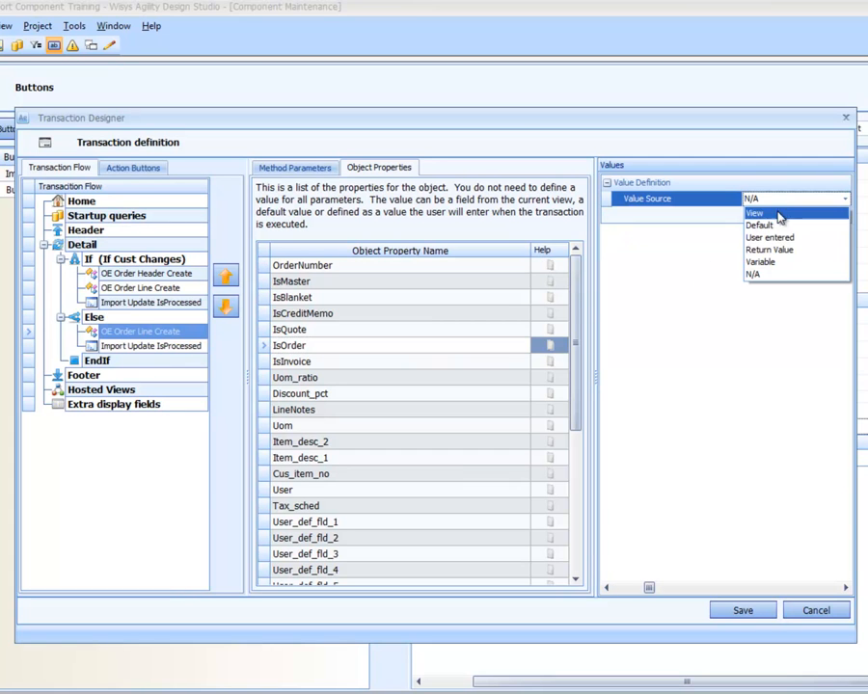
left_click(777, 223)
left_click(780, 231)
left_click(774, 246)
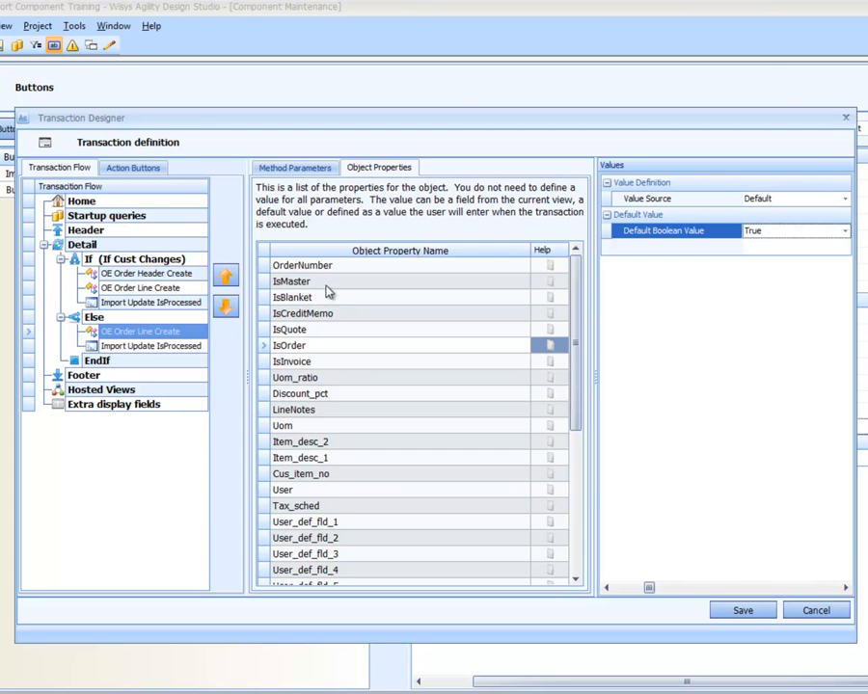
Step: Set the Else order line's sItemNo method parameter to value source View with source column [ITEM NUM]
left_click(326, 168)
left_click(317, 267)
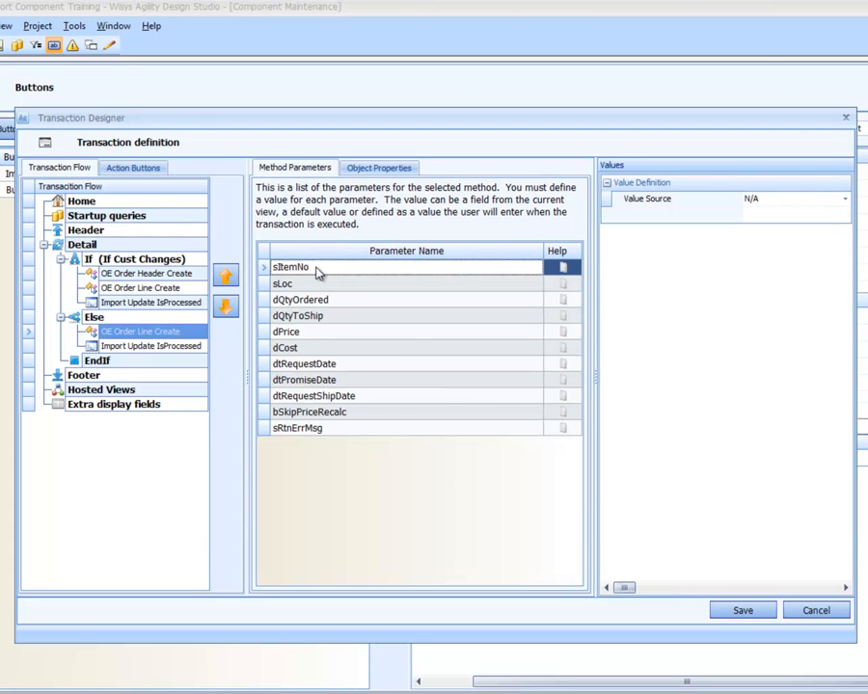
left_click(759, 199)
left_click(750, 216)
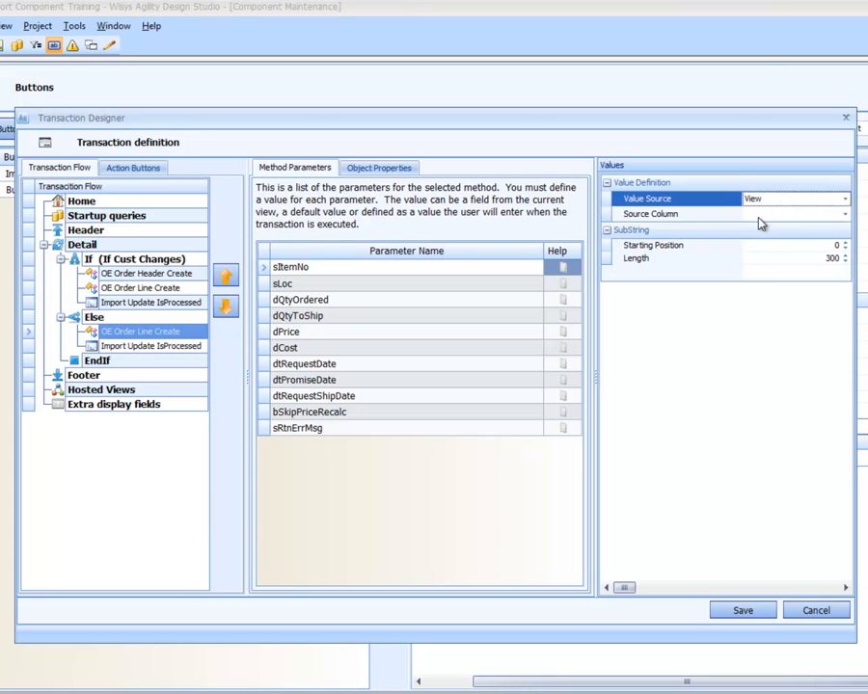
left_click(758, 216)
left_click(768, 240)
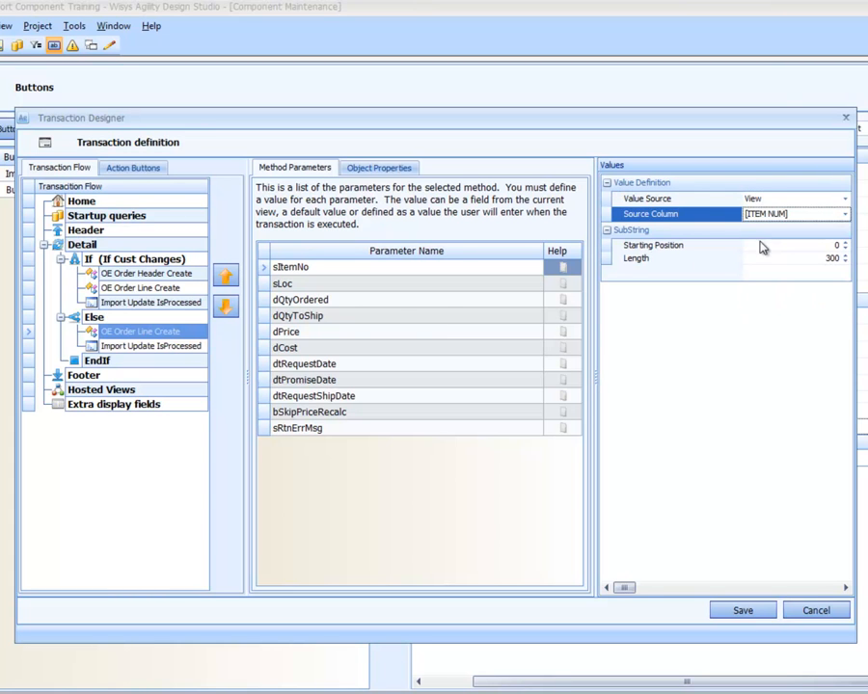
Step: Set the Else order line's sLoc parameter to value source View with source column LOCATION
left_click(357, 286)
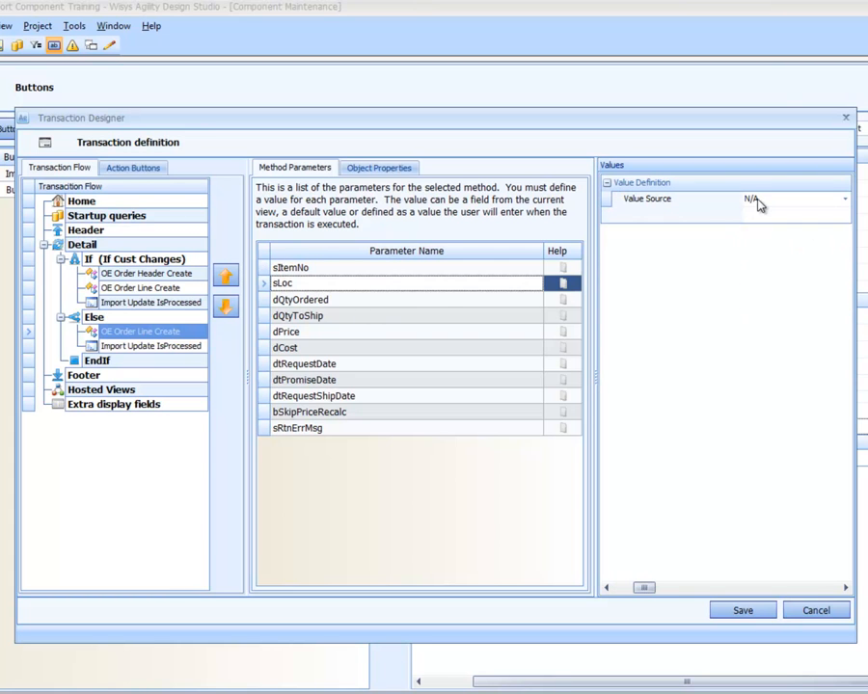
left_click(759, 200)
left_click(752, 214)
left_click(762, 215)
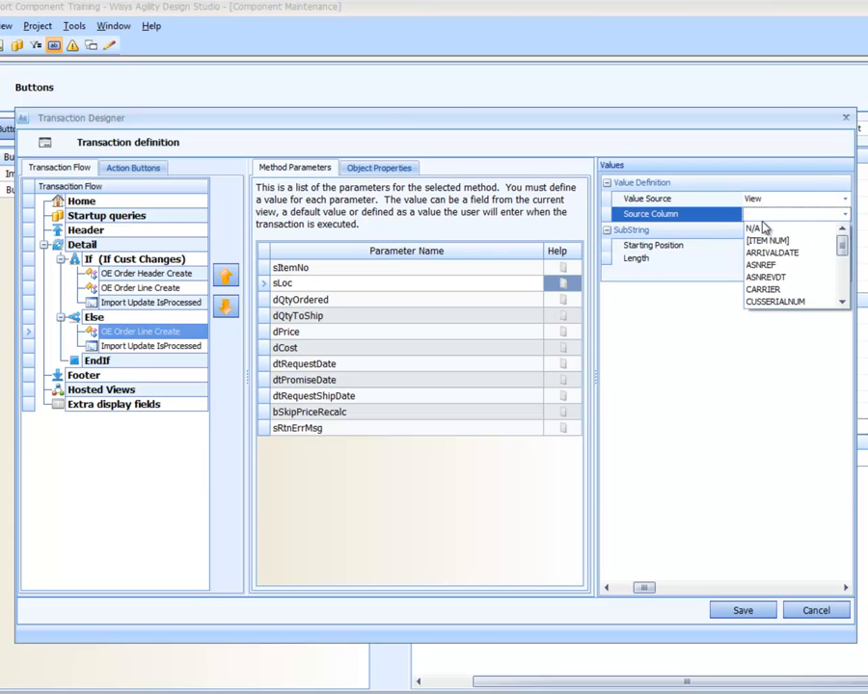
scroll(764, 228, "down", 3)
scroll(761, 231, "down", 2)
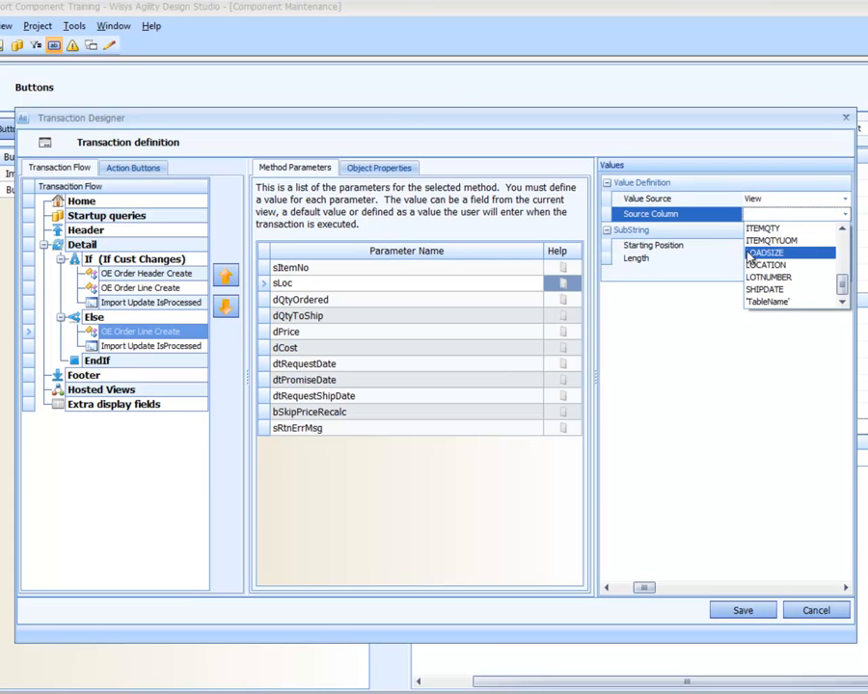
left_click(762, 263)
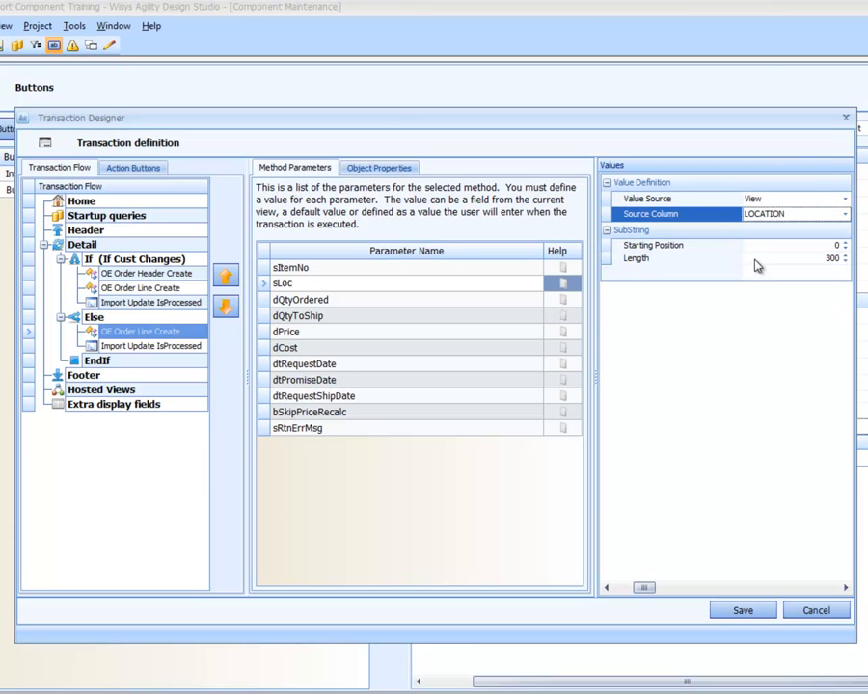
Step: Set the Else order line's dQtyOrdered parameter to value source View with source column SHIPDATE
left_click(393, 301)
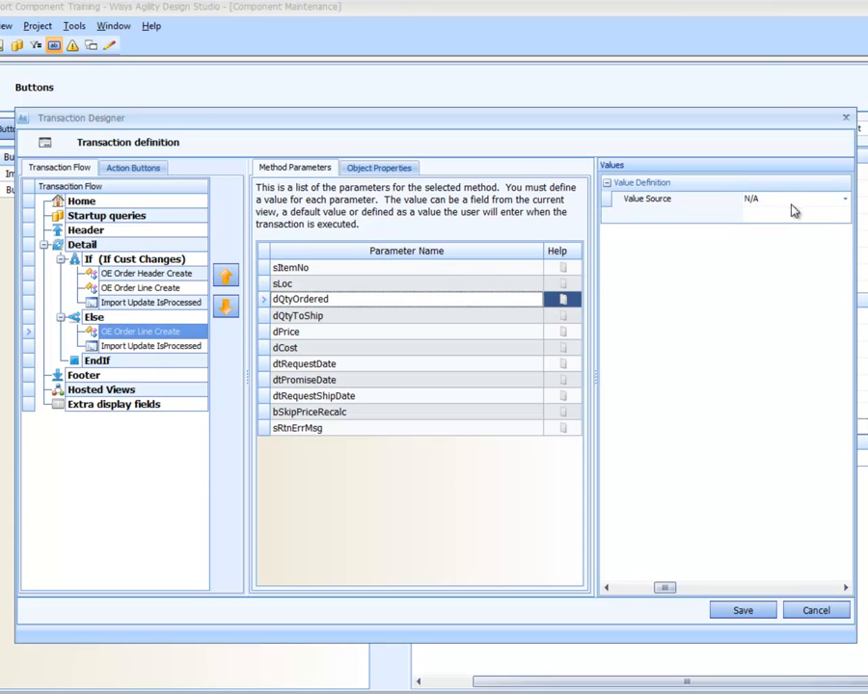
left_click(783, 199)
left_click(783, 213)
left_click(778, 215)
scroll(779, 227, "down", 5)
left_click(779, 289)
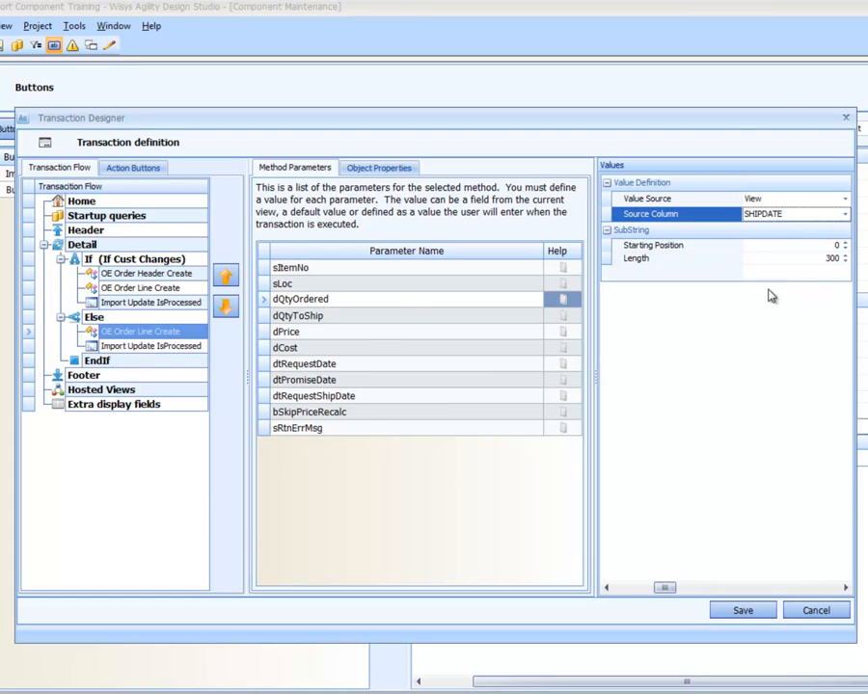
Step: Set the Else order line's dQtyToShip parameter to value source View with source column SHIPDATE
left_click(351, 317)
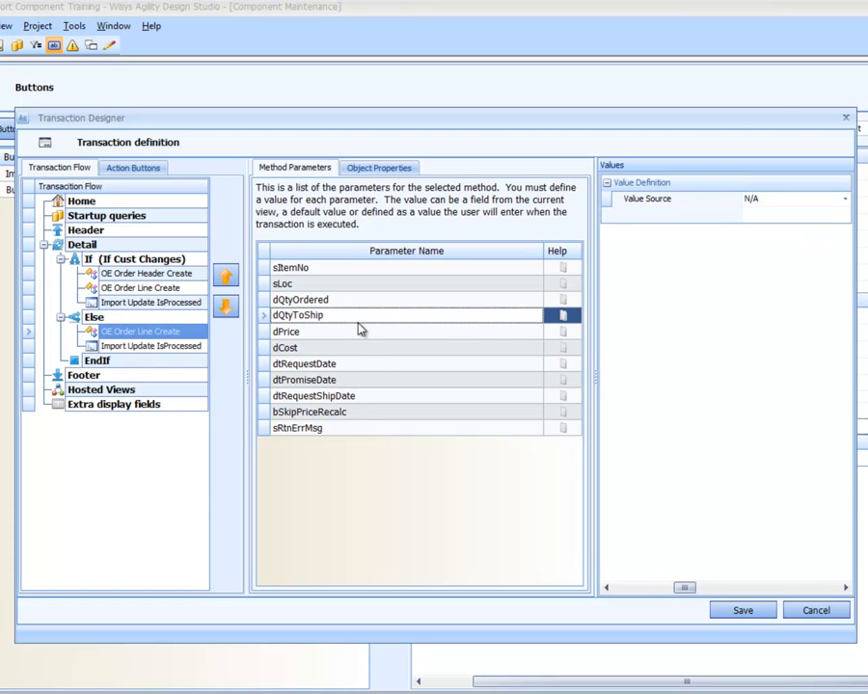
left_click(771, 213)
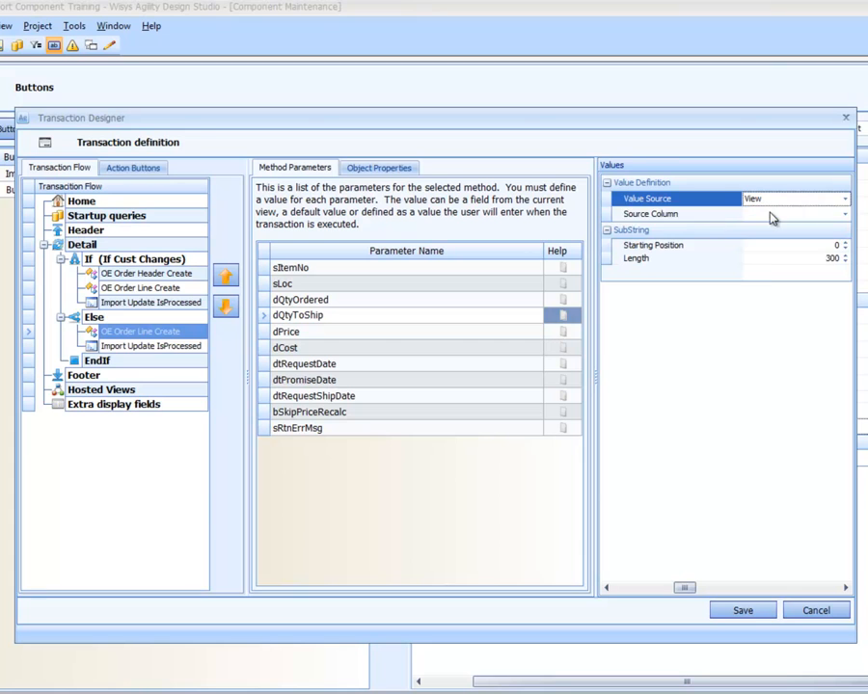
left_click(771, 214)
scroll(770, 217, "down", 5)
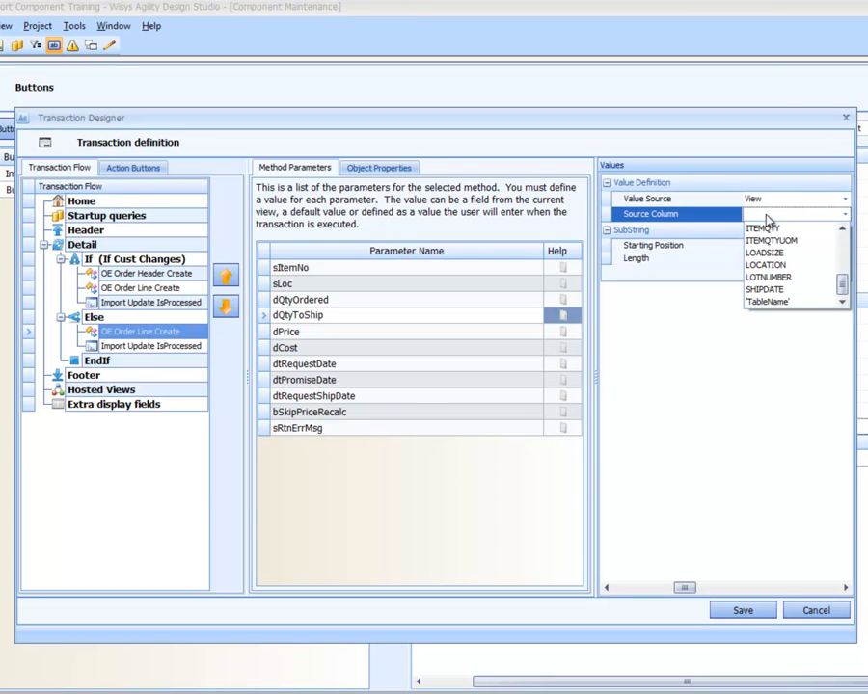
left_click(764, 290)
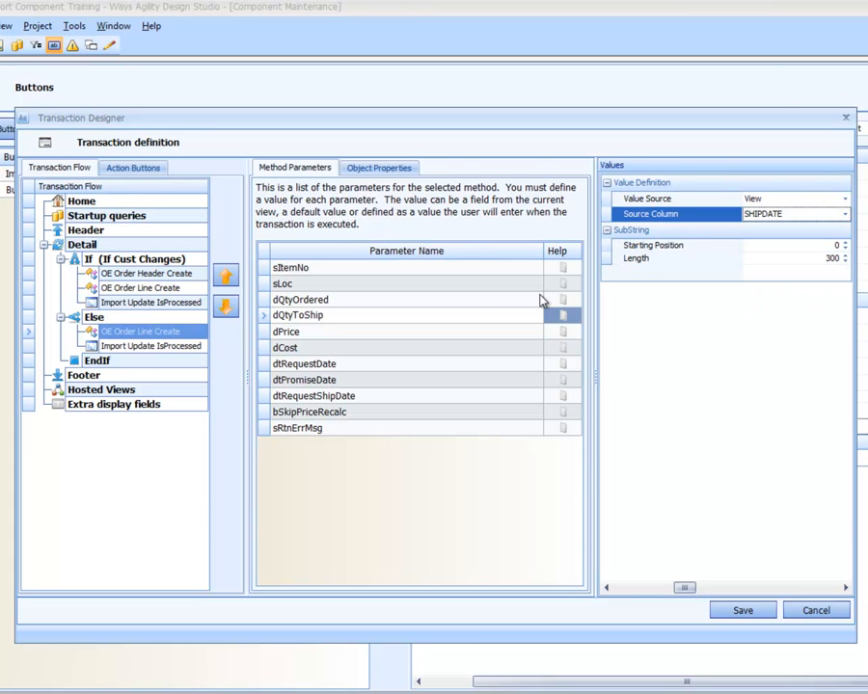
Step: Set the Else order line's dPrice parameter to value source View with source column ITEMPRICE
left_click(395, 331)
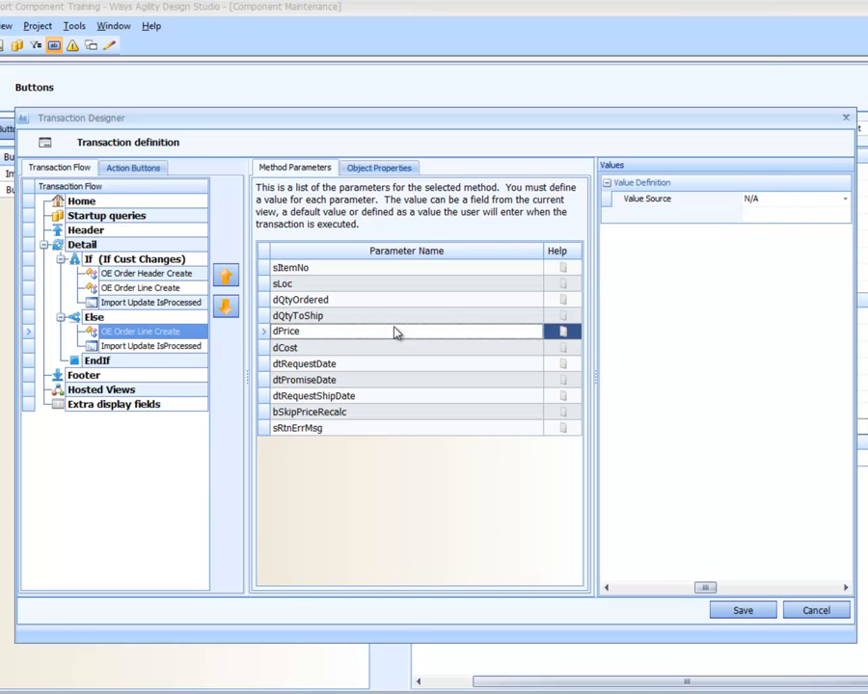
left_click(786, 199)
left_click(781, 213)
left_click(782, 215)
scroll(781, 221, "down", 6)
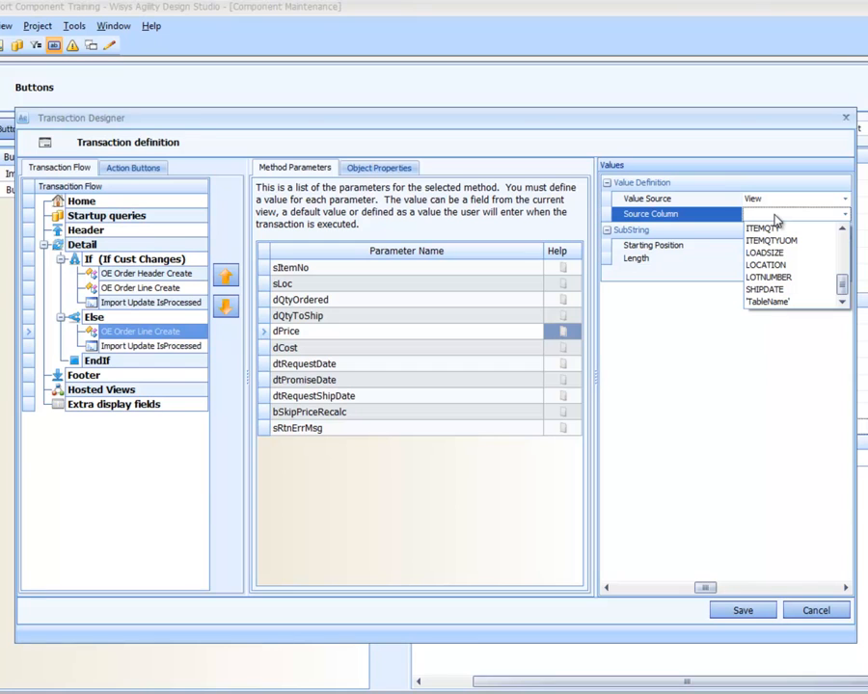
scroll(777, 220, "up", 2)
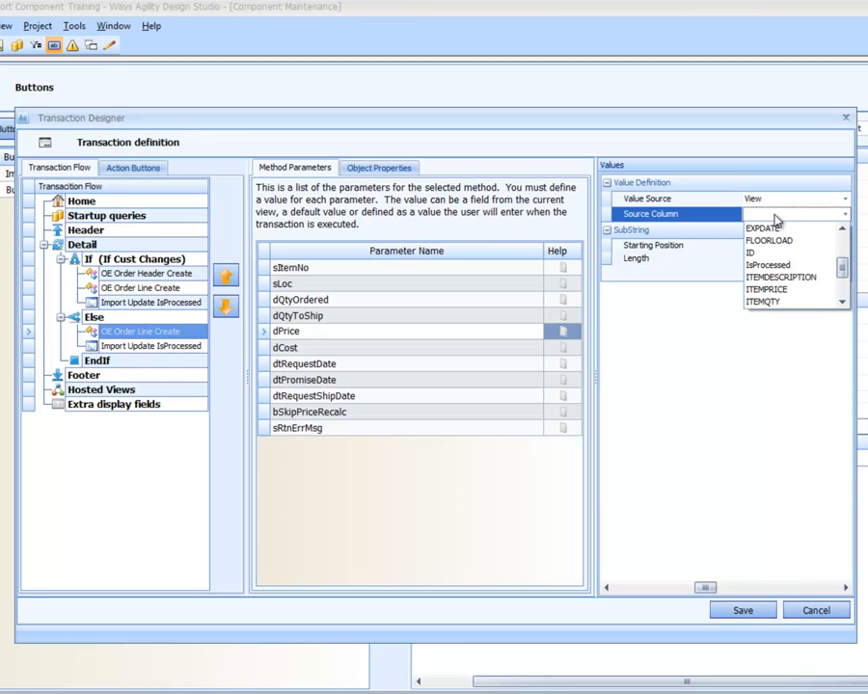
left_click(767, 289)
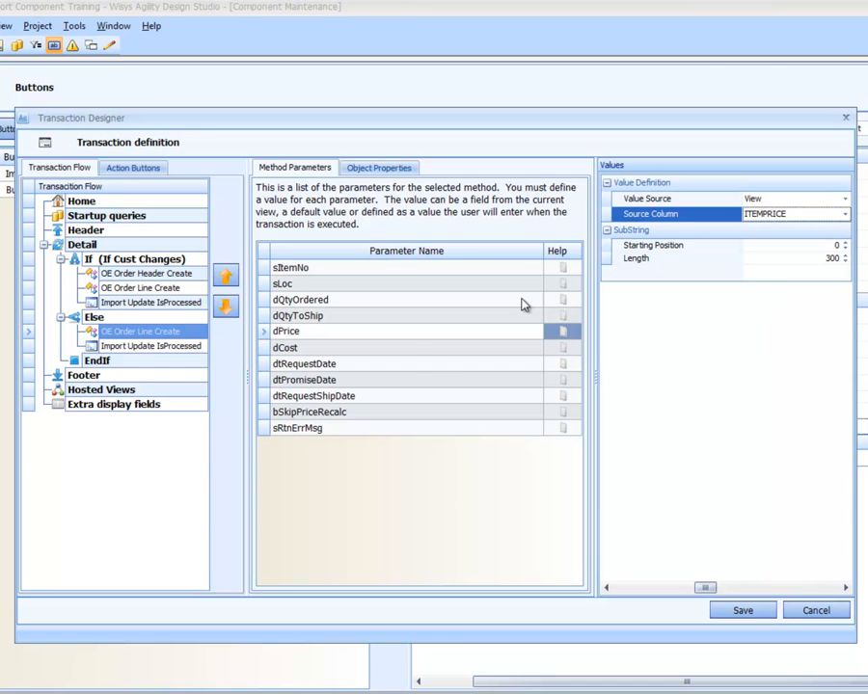
Step: Set the Else order line's dCost parameter to value source Default with a default number of -1
left_click(415, 349)
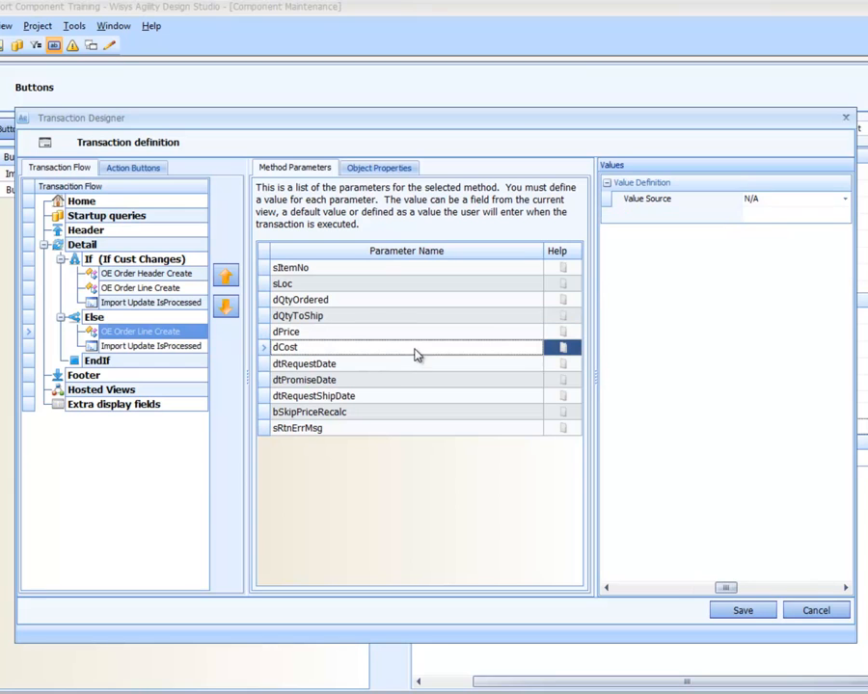
left_click(764, 203)
left_click(758, 224)
left_click(762, 232)
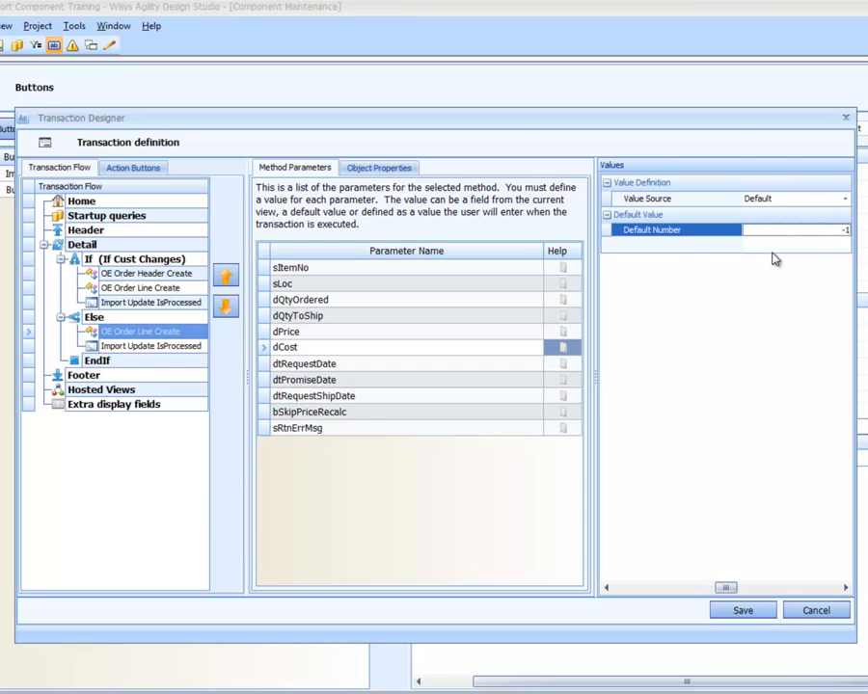
Step: Set the Else order line's dtRequestDate parameter to value source View with source column SHIPDATE
left_click(433, 363)
left_click(767, 199)
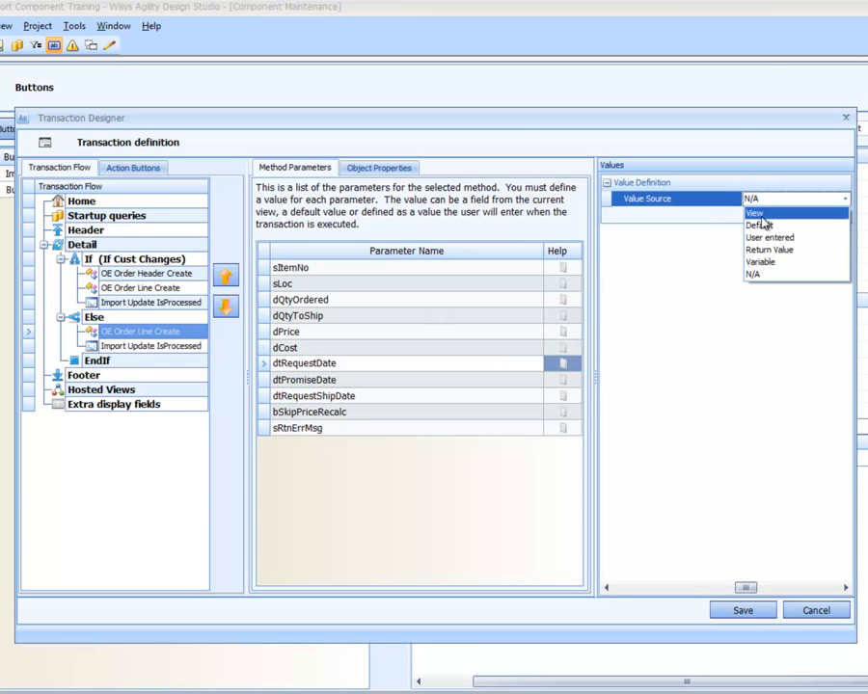
left_click(760, 214)
left_click(762, 216)
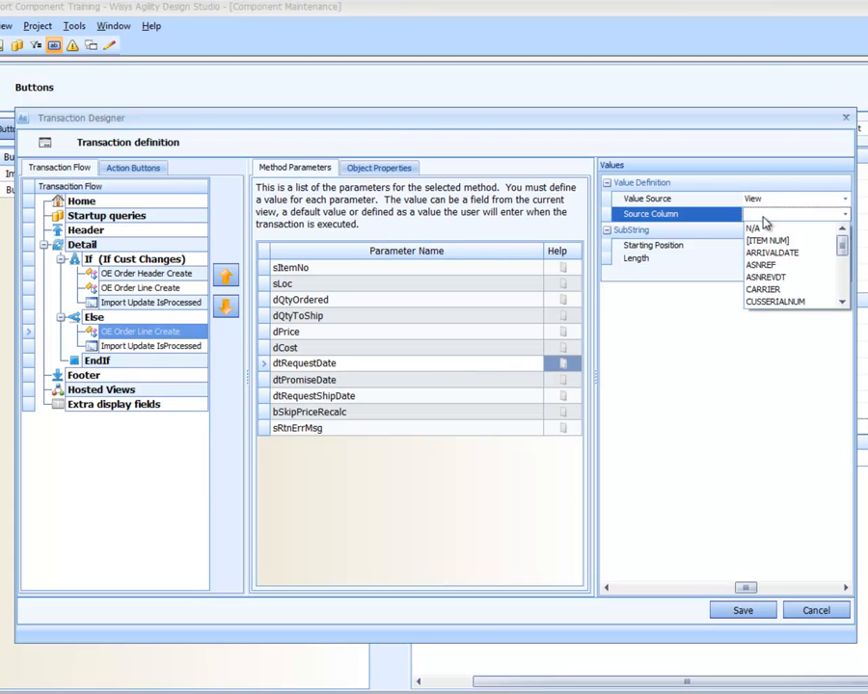
scroll(757, 229, "down", 10)
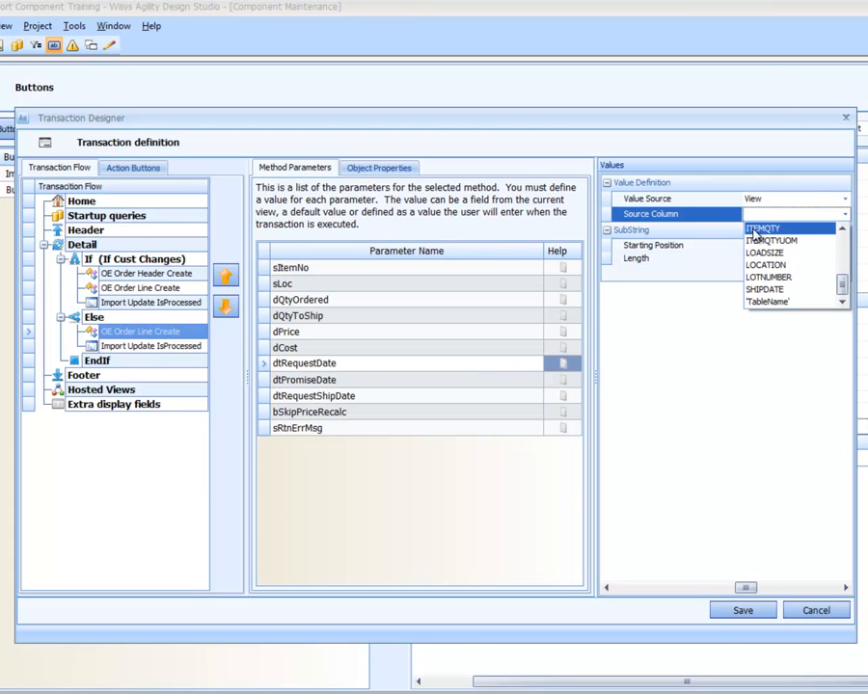
left_click(766, 290)
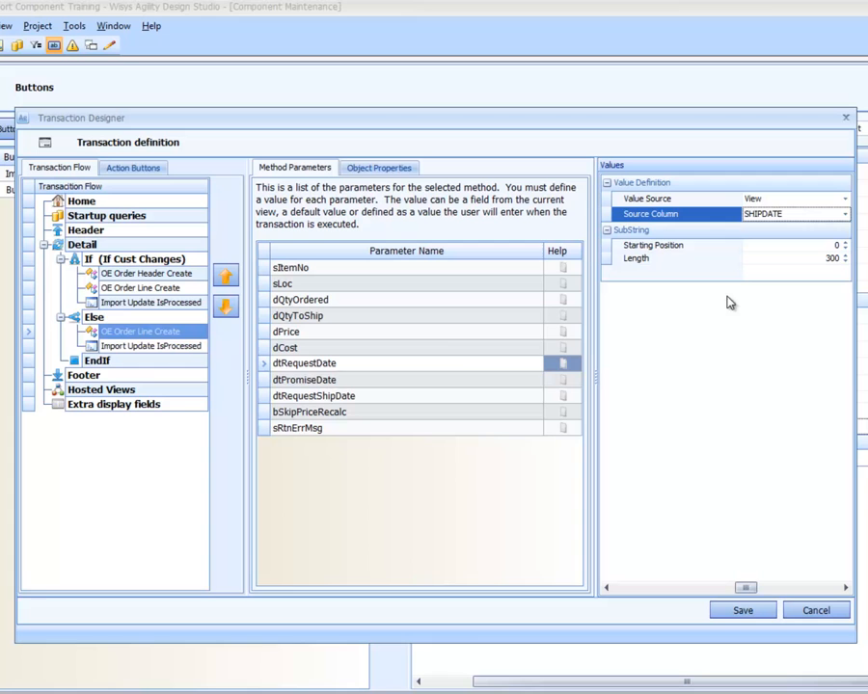
Step: Set the Else order line's dtPromiseDate parameter to value source View with source column SHIPDATE
left_click(444, 382)
left_click(772, 199)
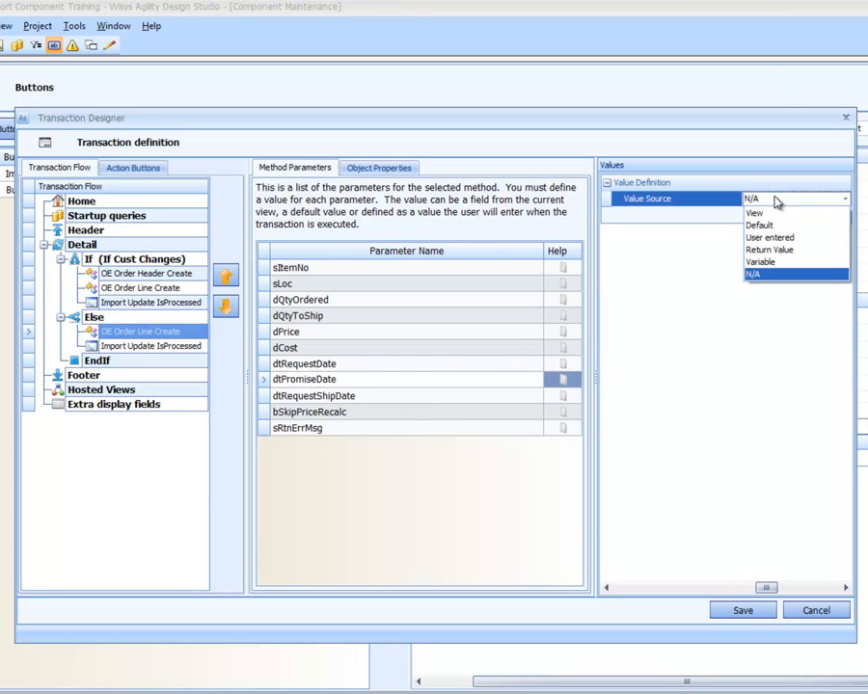
left_click(775, 224)
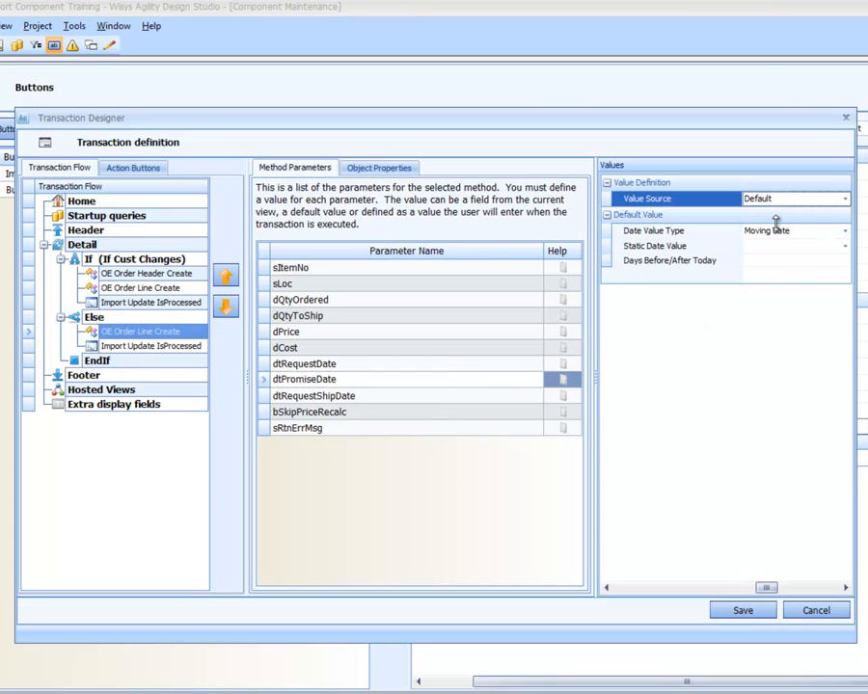
left_click(781, 199)
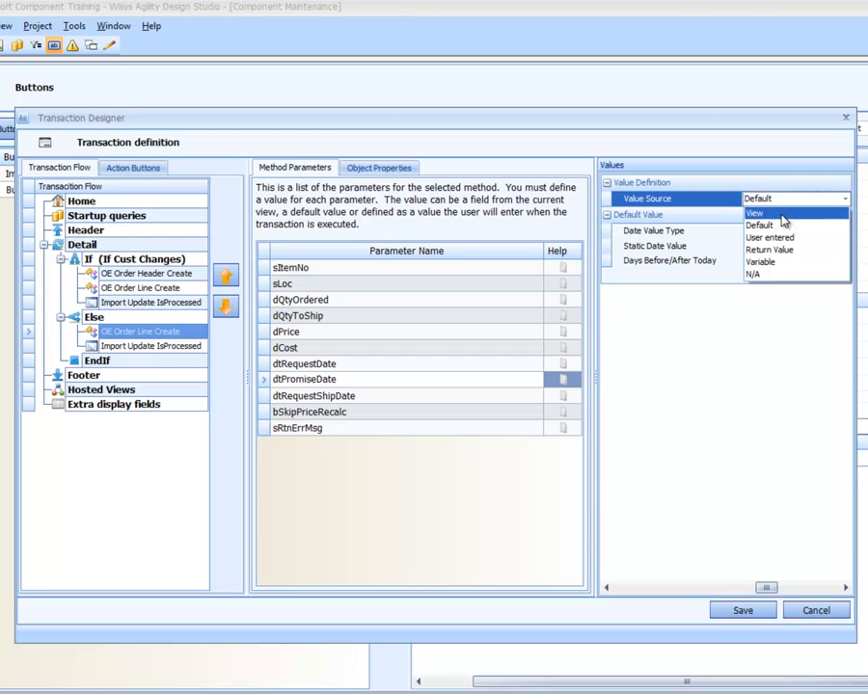
left_click(781, 214)
left_click(783, 216)
scroll(771, 241, "down", 6)
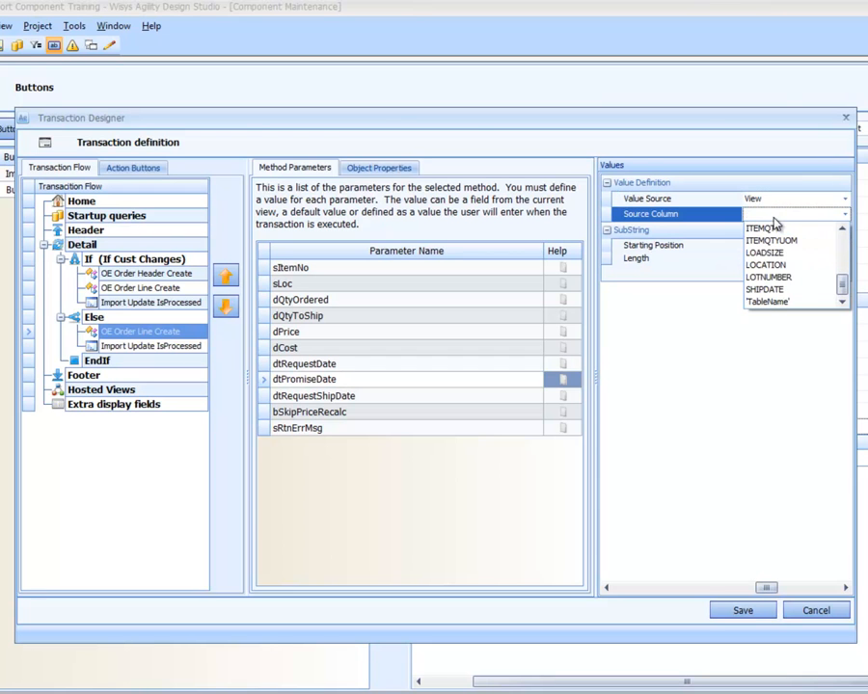
left_click(764, 289)
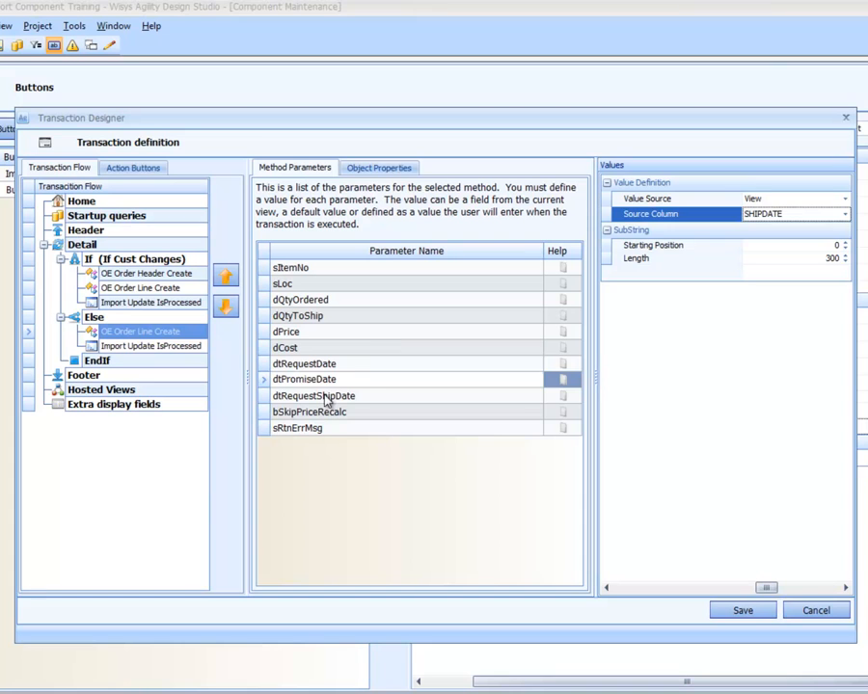
Step: Set the Else order line's dtRequestShipDate parameter to value source View with source column SHIPDATE
left_click(383, 393)
left_click(767, 200)
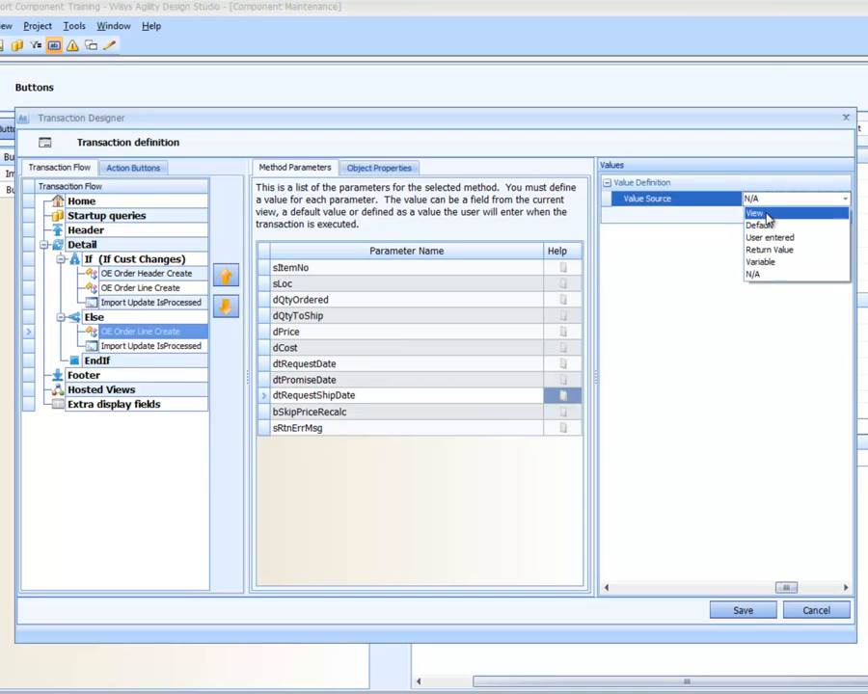
left_click(768, 216)
left_click(768, 216)
scroll(764, 220, "down", 5)
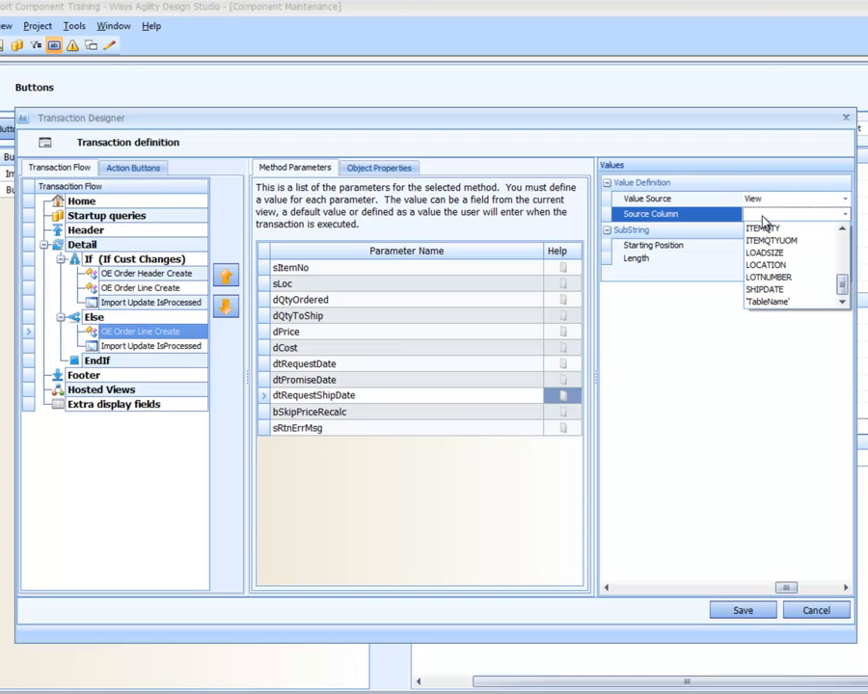
left_click(762, 290)
Step: Set the Else order line's bSkipPriceRecalc parameter to value source Default with a default Boolean value of True
left_click(442, 411)
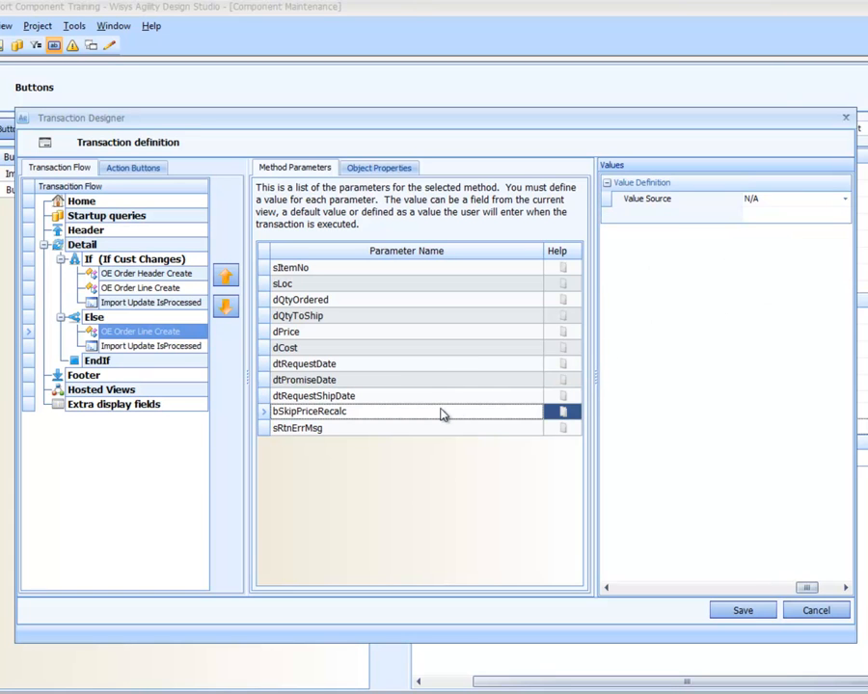
left_click(766, 200)
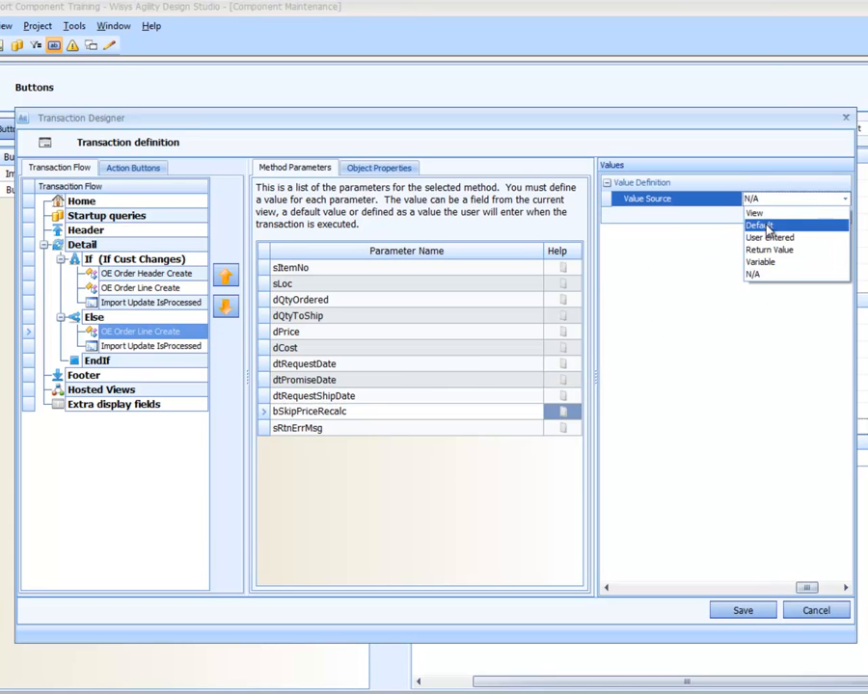
left_click(765, 225)
left_click(771, 232)
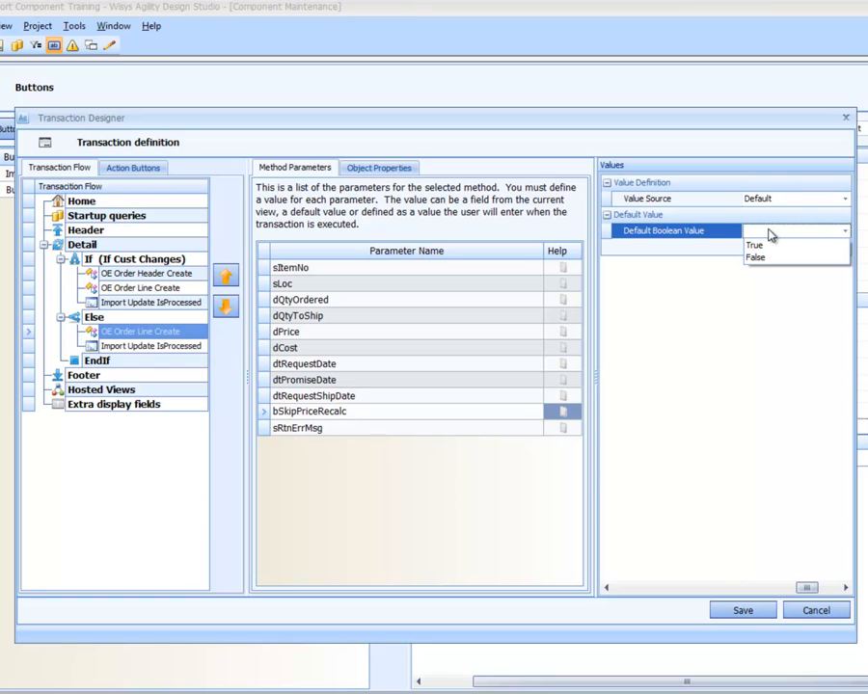
left_click(768, 247)
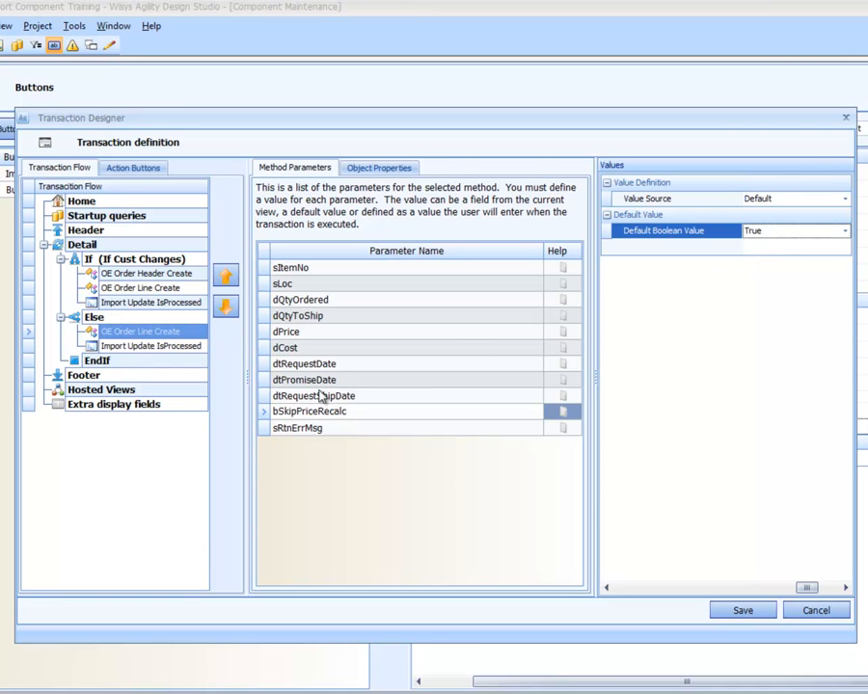
Step: Set the return variable of the Else order line's sRtnErrMsg parameter to Error message
left_click(345, 429)
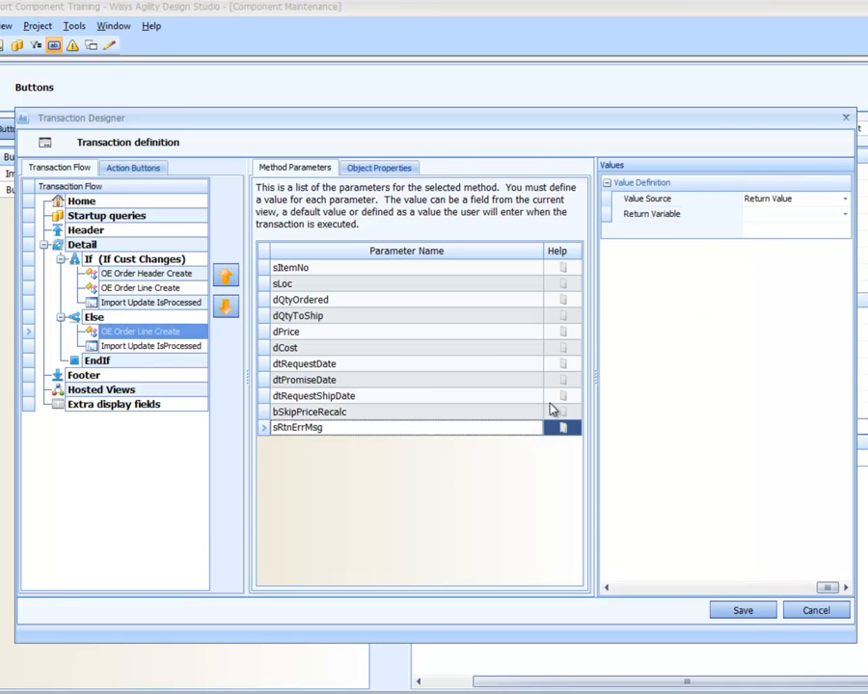
left_click(764, 214)
left_click(757, 239)
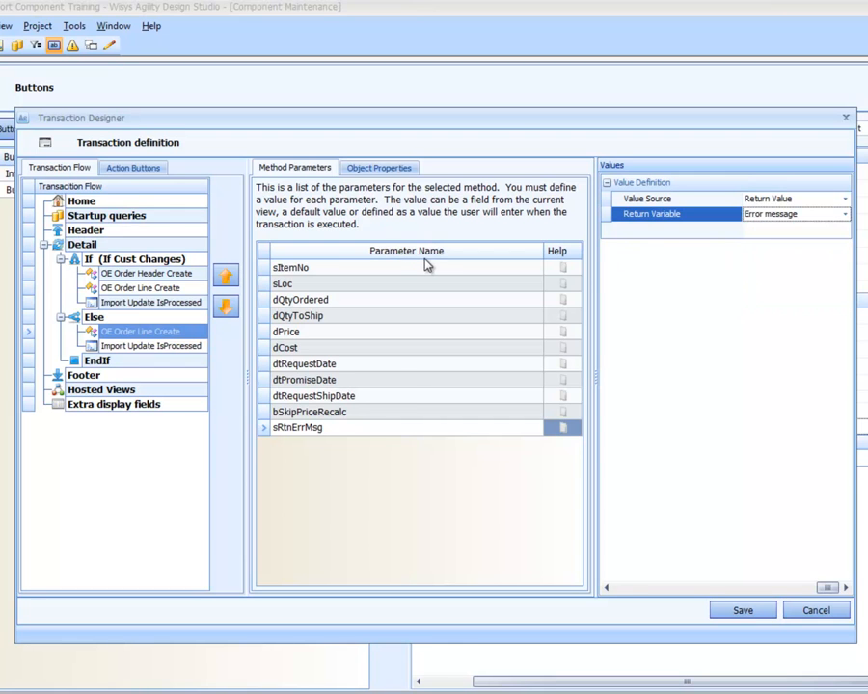
Step: Check the Else order line's first parameters and change the source column of dQtyOrdered to ITEMQTY
left_click(422, 266)
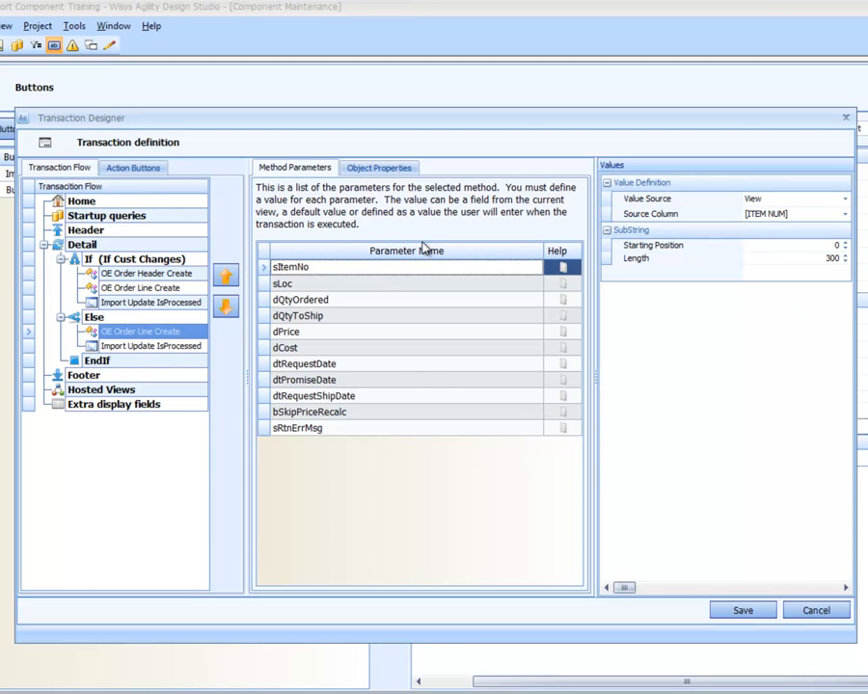
key("Down")
key("Down")
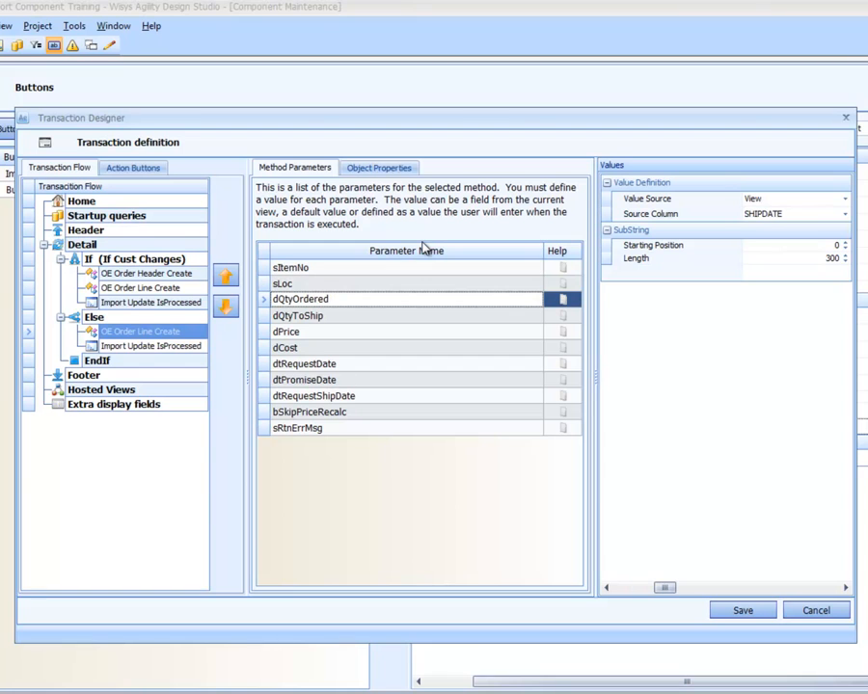
key("Down")
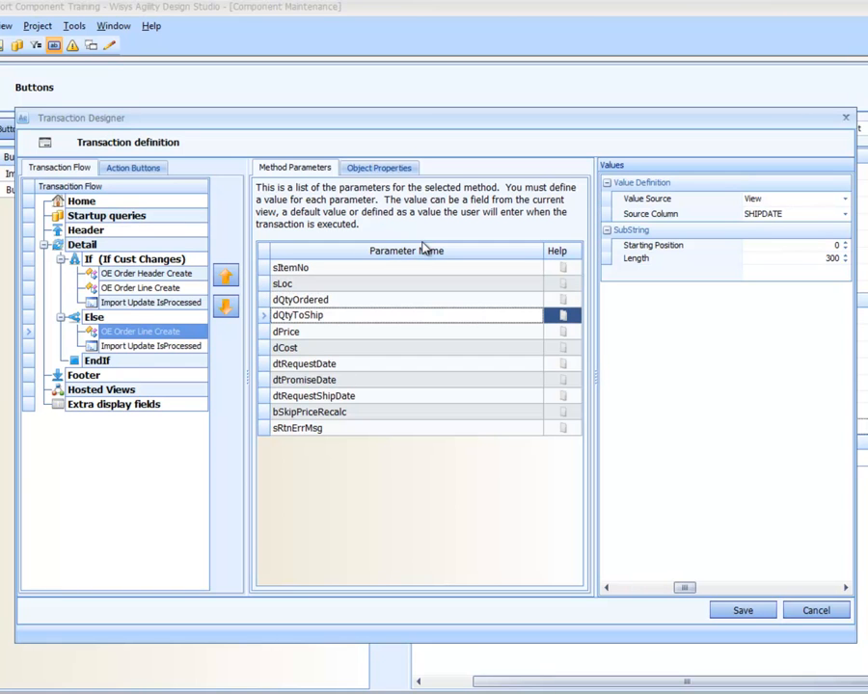
key("Up")
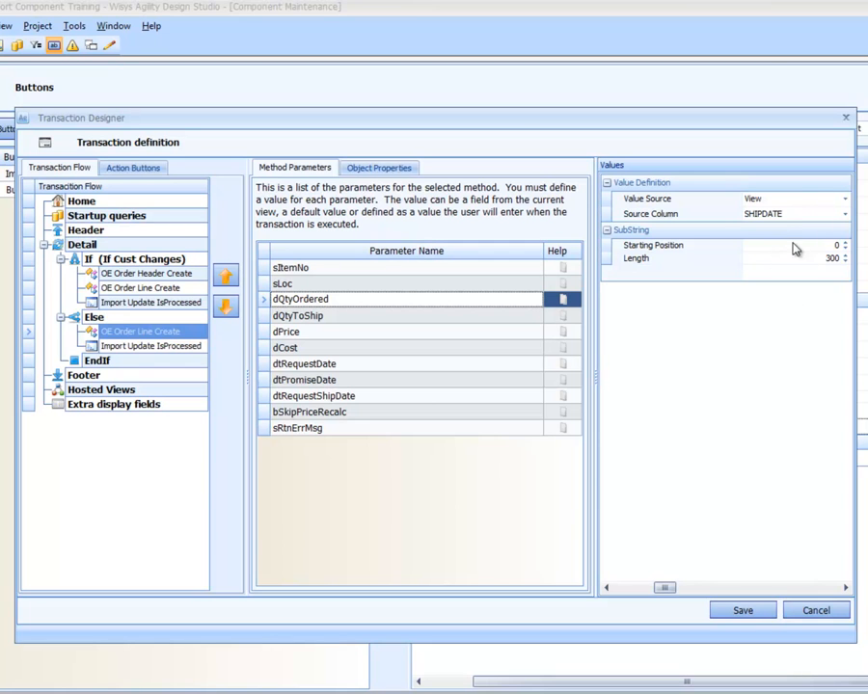
left_click(781, 216)
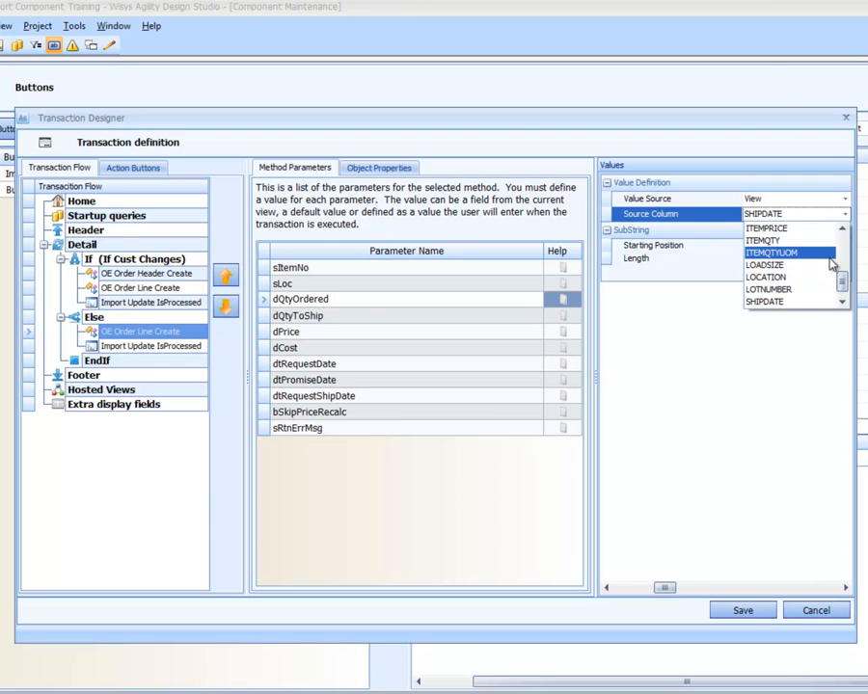
left_click(800, 241)
left_click(364, 302)
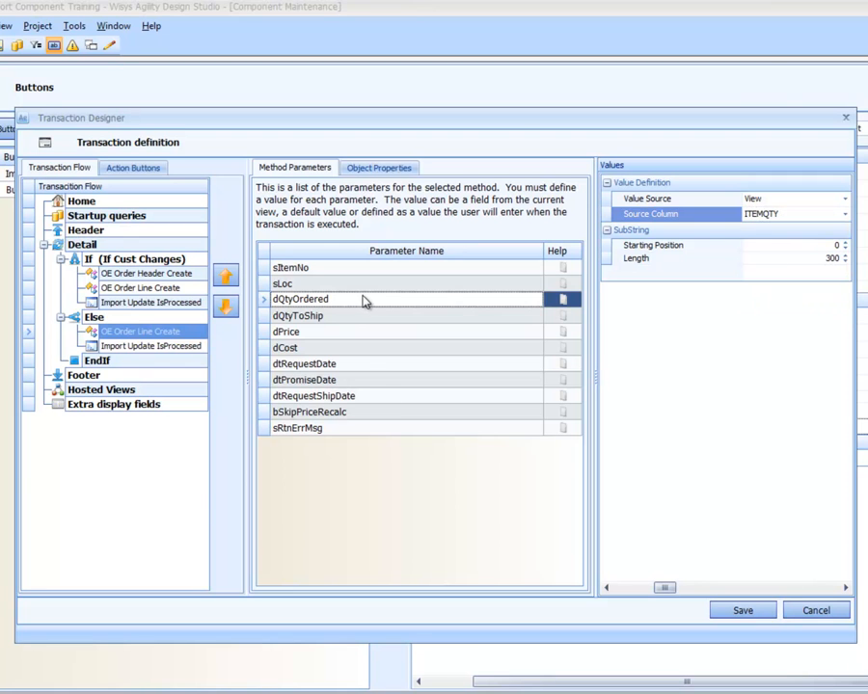
Step: Change the source column of the Else order line's dQtyToShip parameter to ITEMQTY
left_click(366, 316)
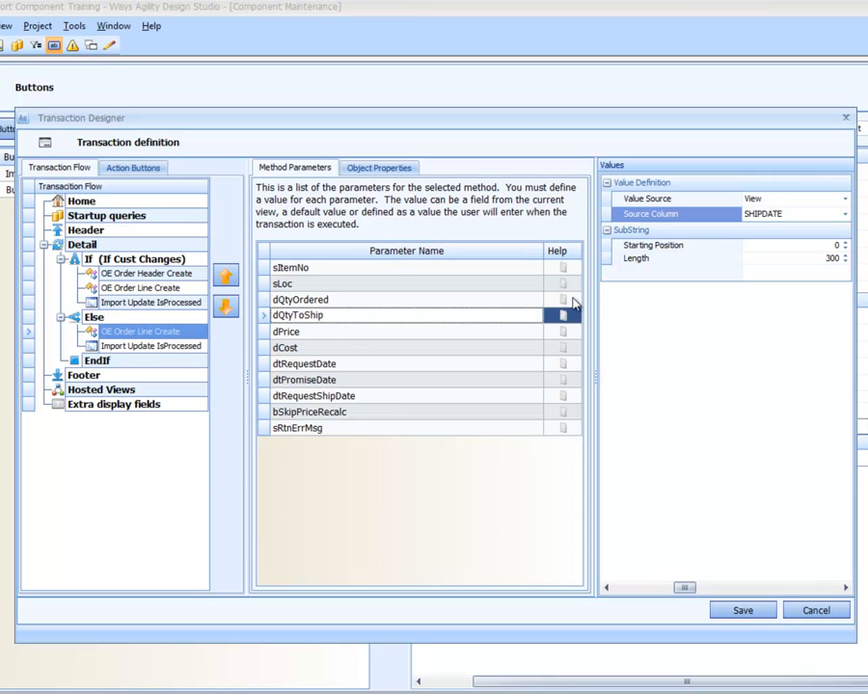
left_click(769, 216)
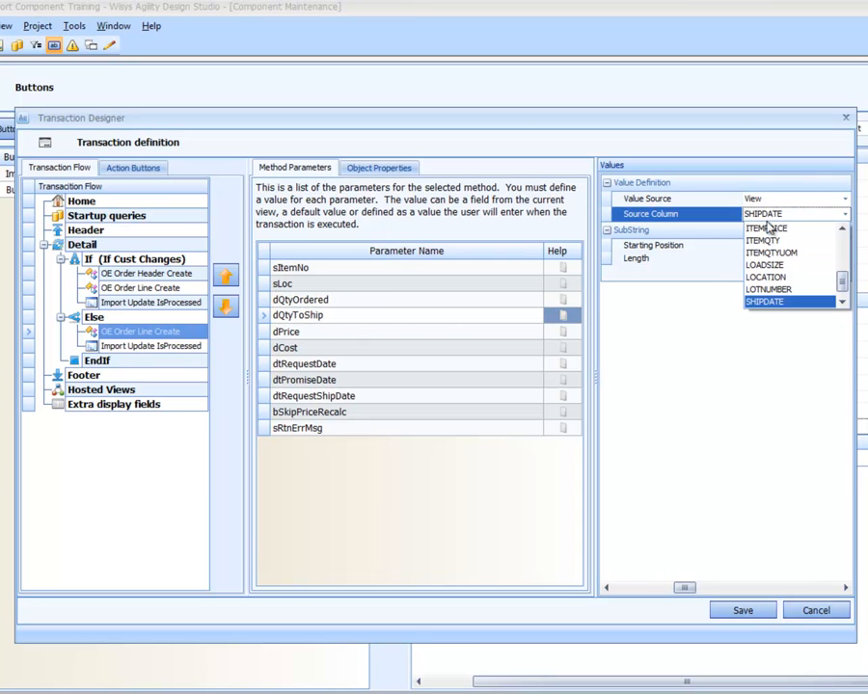
left_click(769, 241)
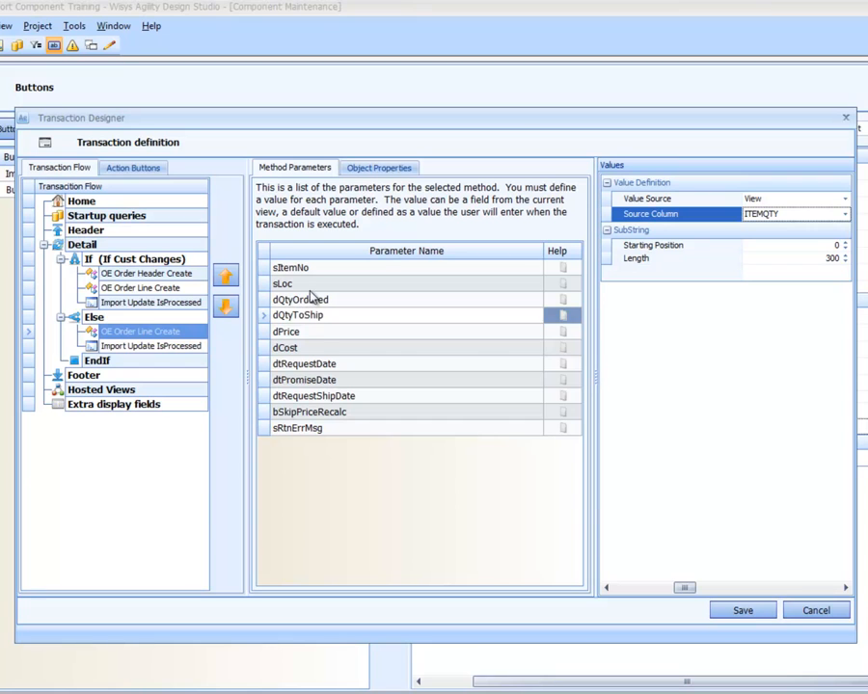
Step: Review the value definitions of the Else order line's parameters from dQtyOrdered through sRtnErrMsg, then sItemNo
left_click(307, 301)
left_click(321, 316)
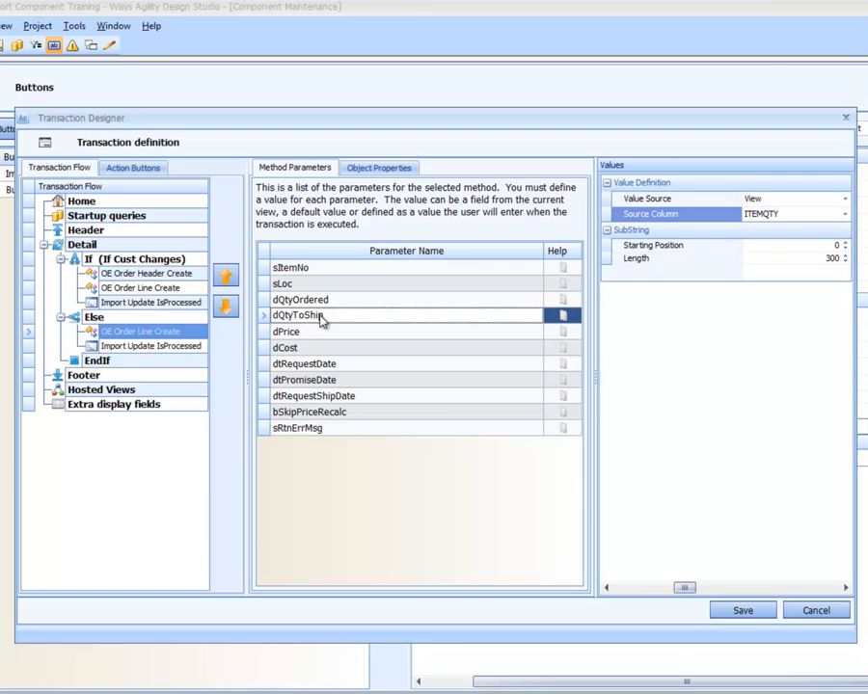
left_click(324, 332)
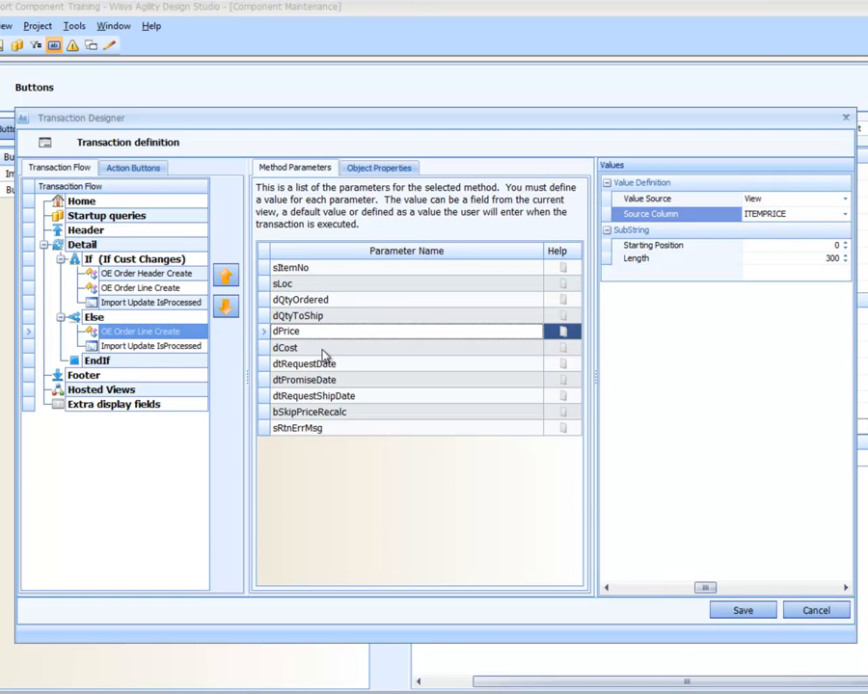
left_click(324, 349)
left_click(328, 365)
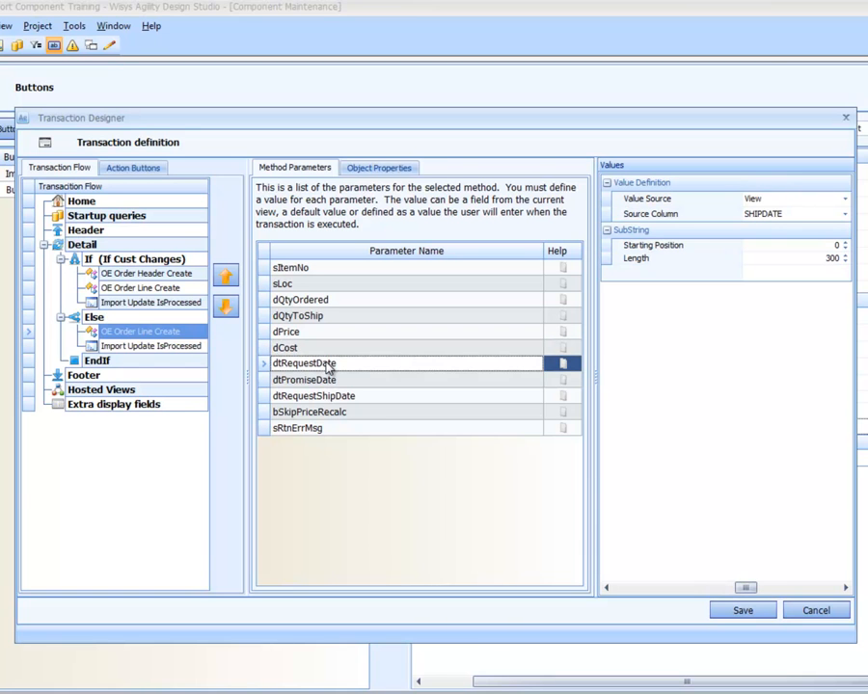
left_click(329, 380)
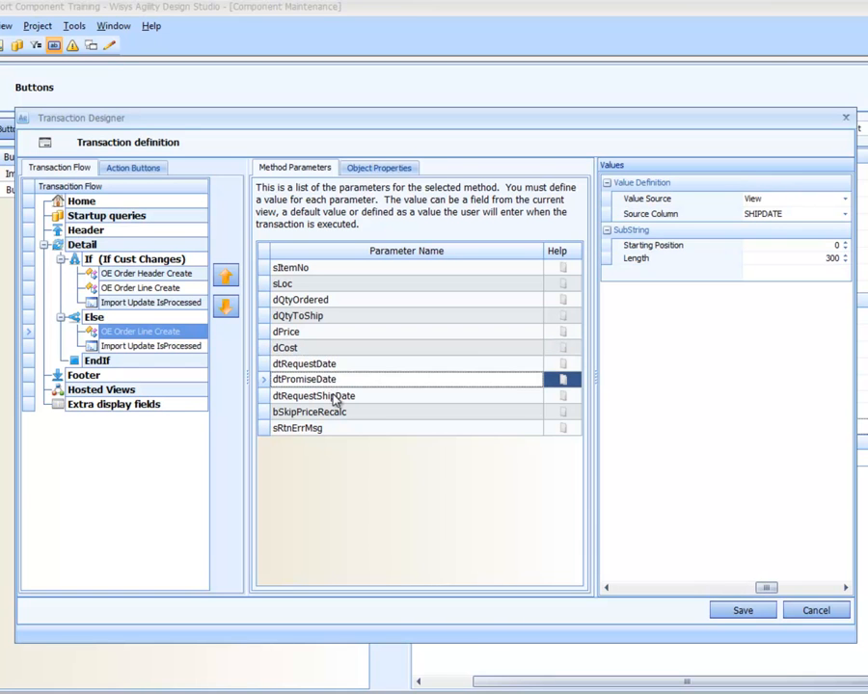
left_click(333, 396)
left_click(335, 411)
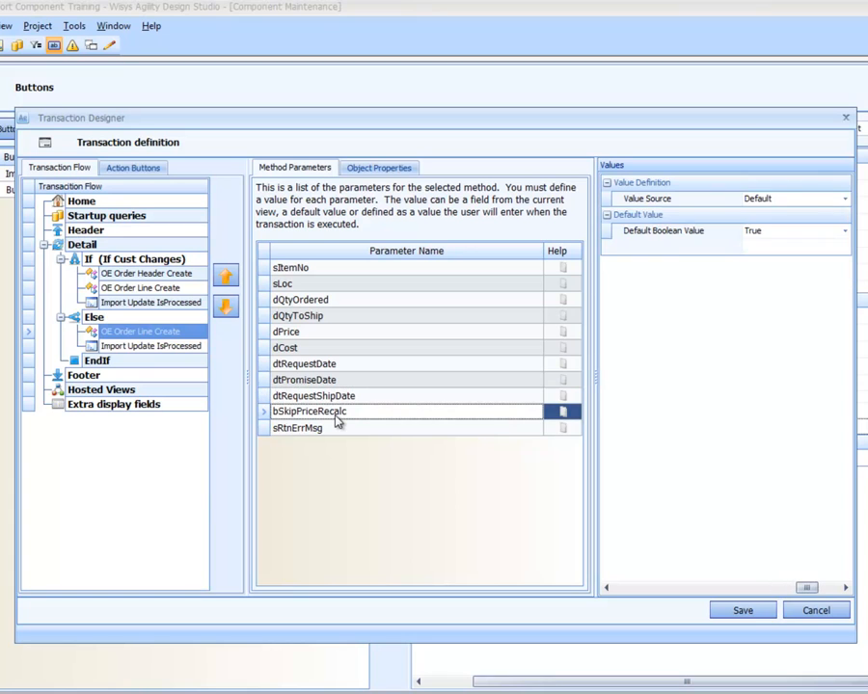
left_click(339, 429)
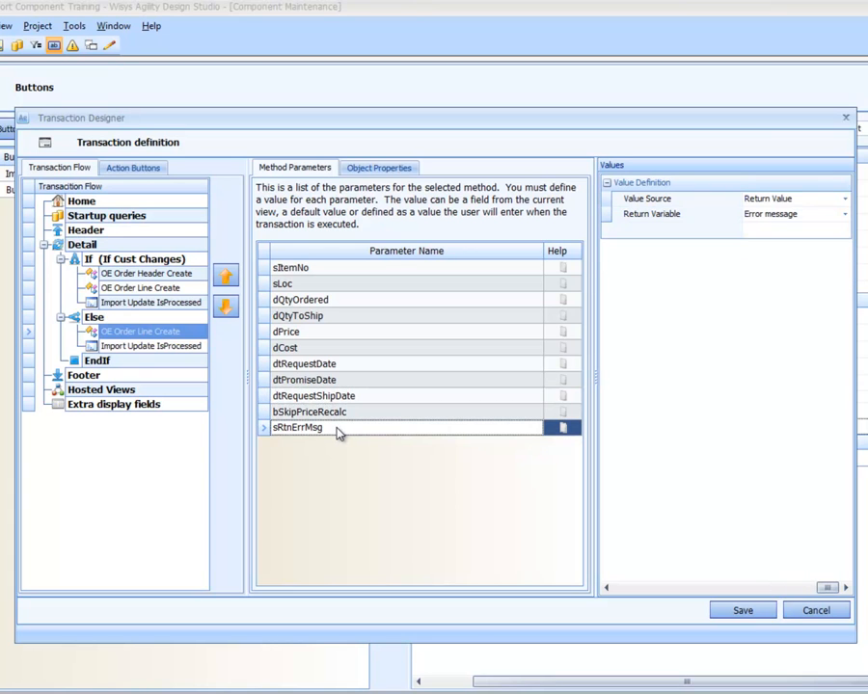
left_click(331, 269)
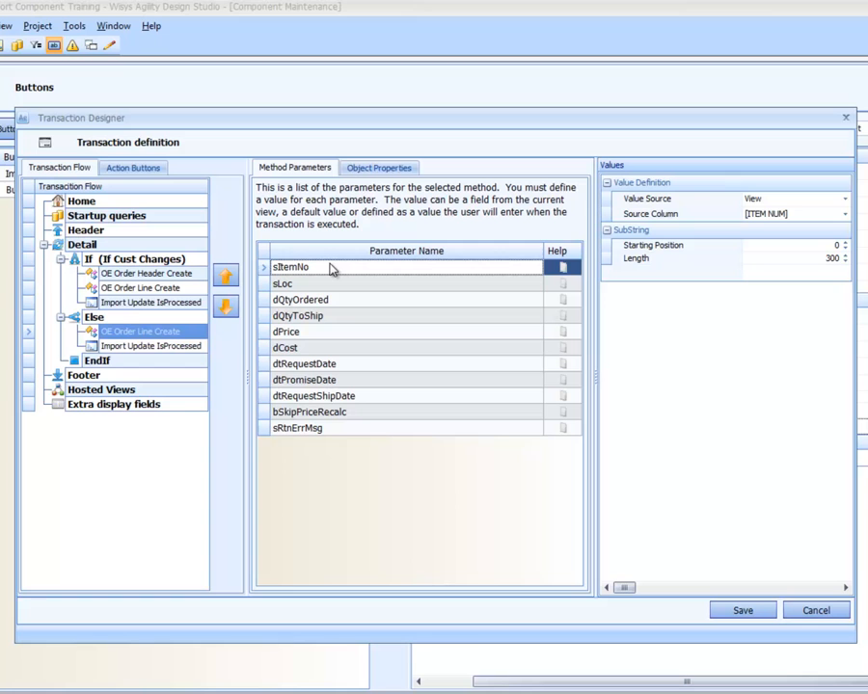
left_click(128, 303)
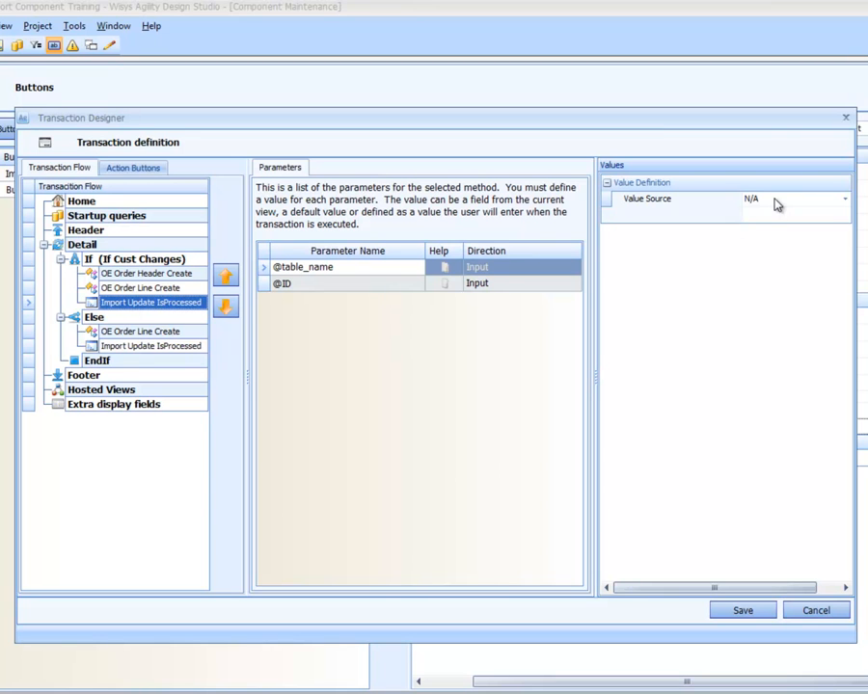
left_click(777, 200)
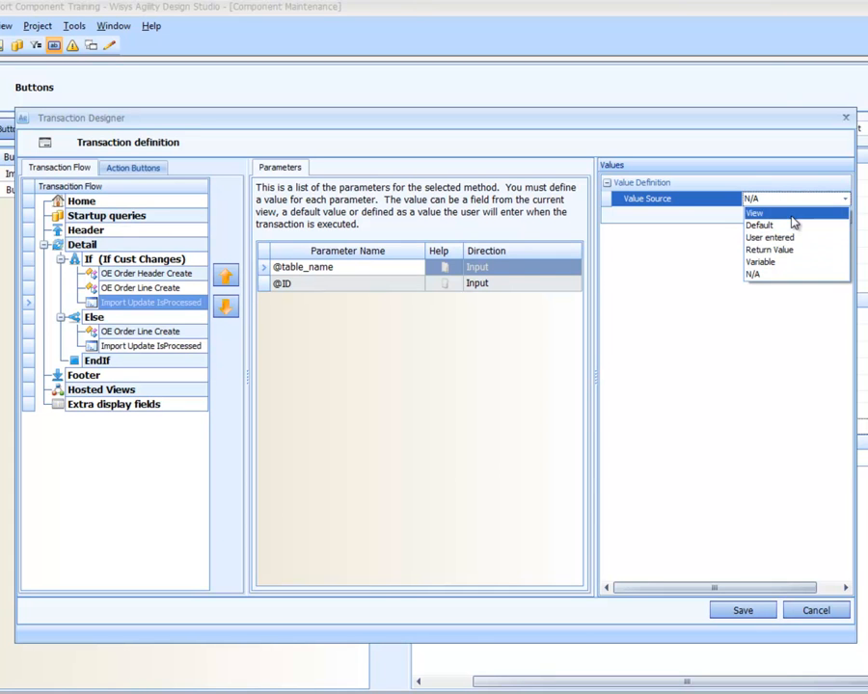
left_click(787, 214)
left_click(789, 214)
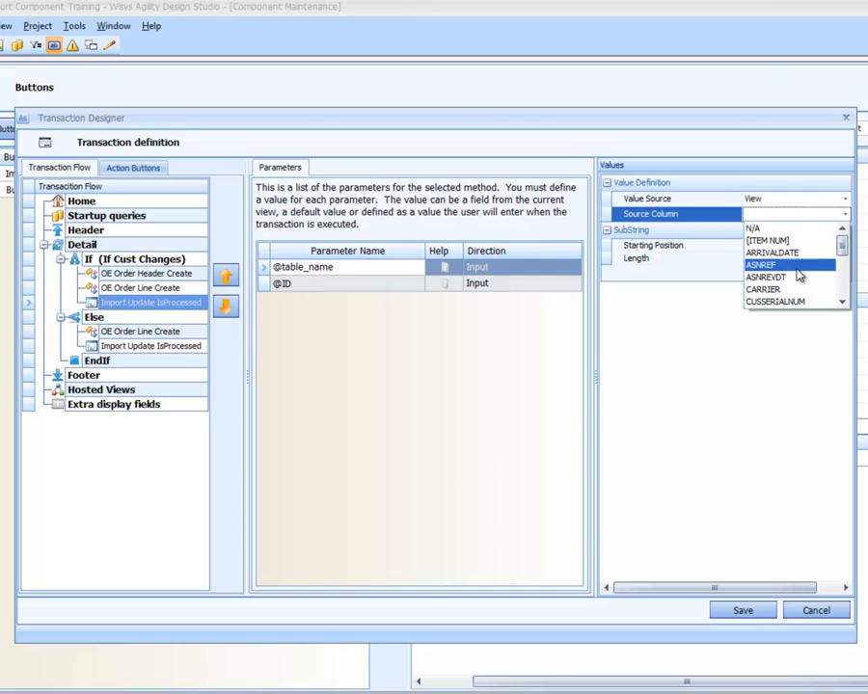
left_click_drag(841, 241, 844, 306)
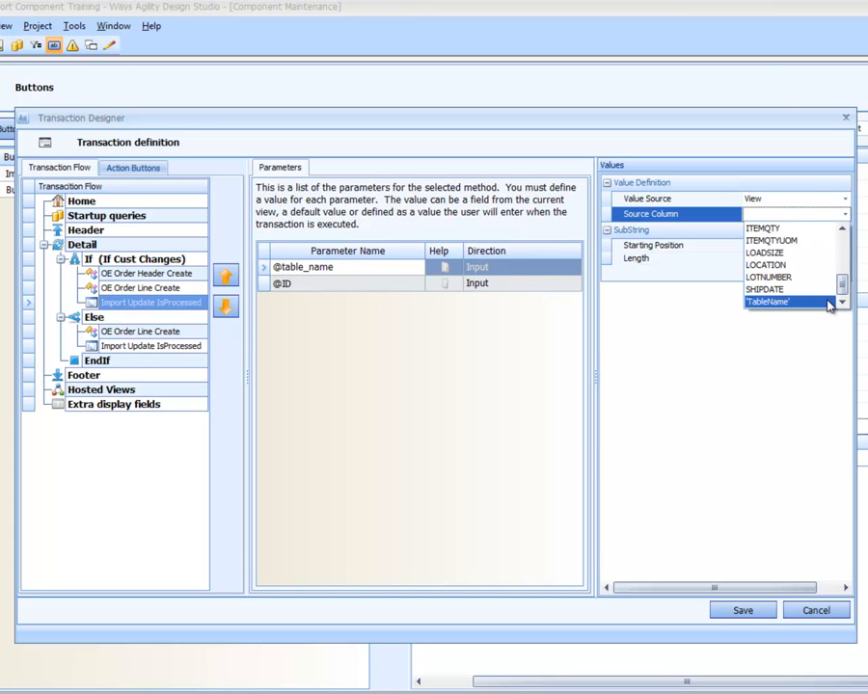
left_click(777, 301)
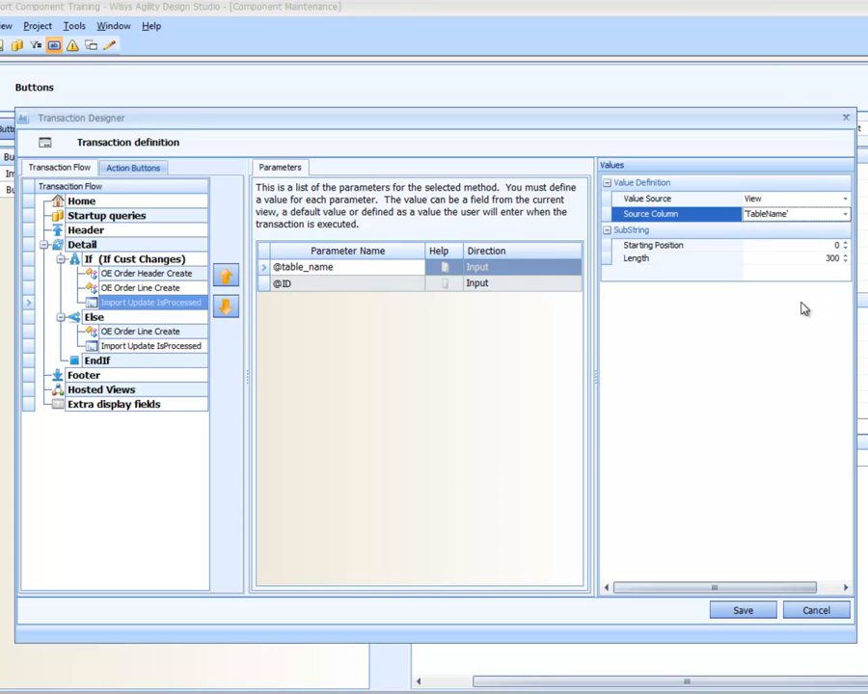
left_click(289, 283)
left_click(789, 199)
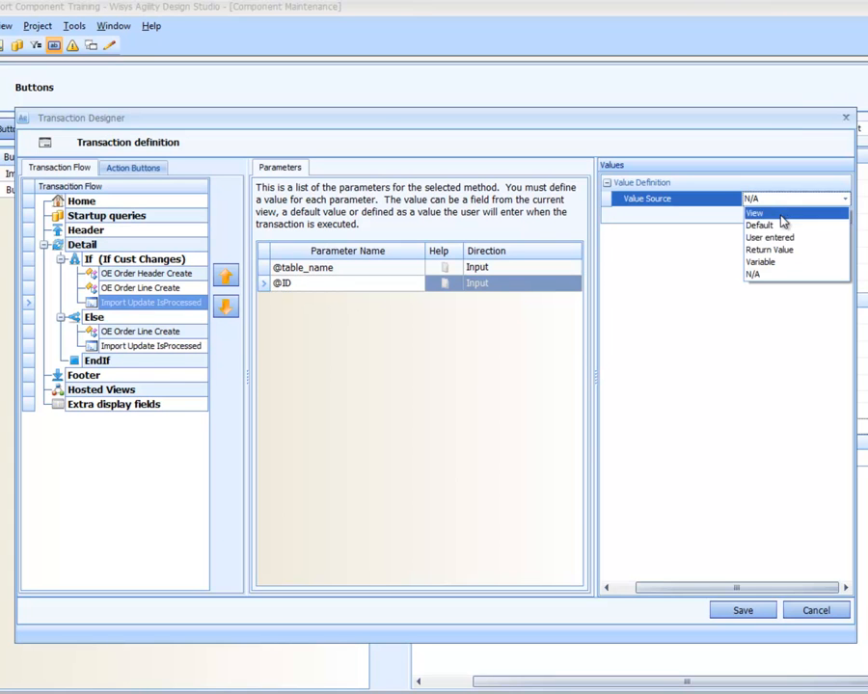
left_click(782, 216)
left_click(781, 214)
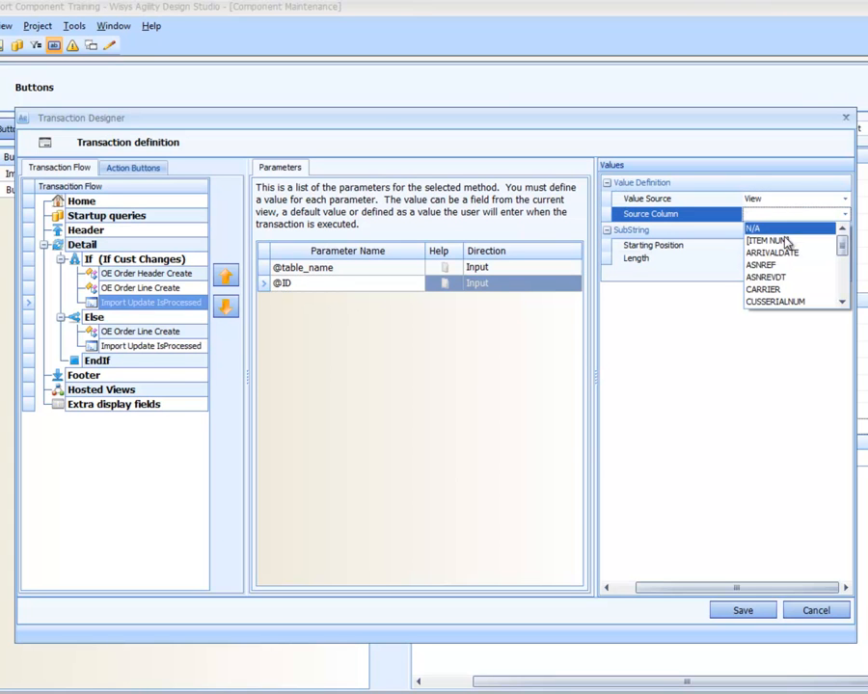
left_click(843, 302)
left_click(842, 302)
left_click(843, 302)
left_click(782, 287)
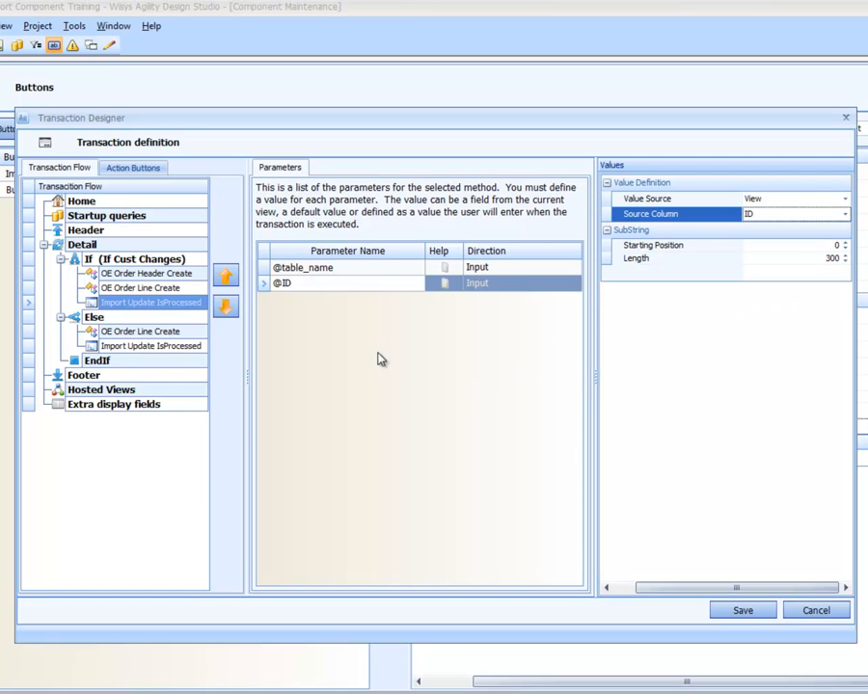
left_click(357, 286)
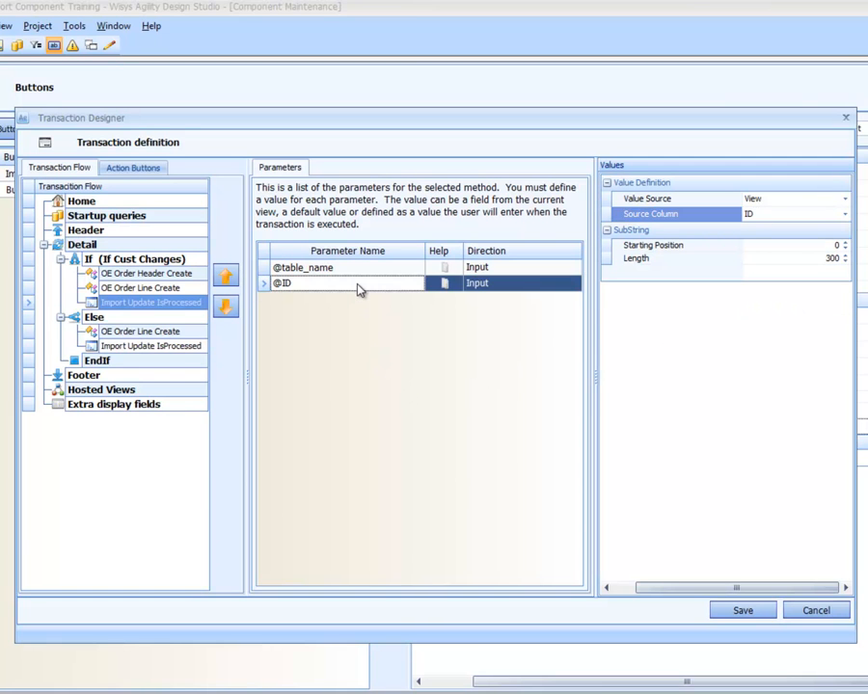
left_click(358, 268)
left_click(358, 285)
left_click(171, 347)
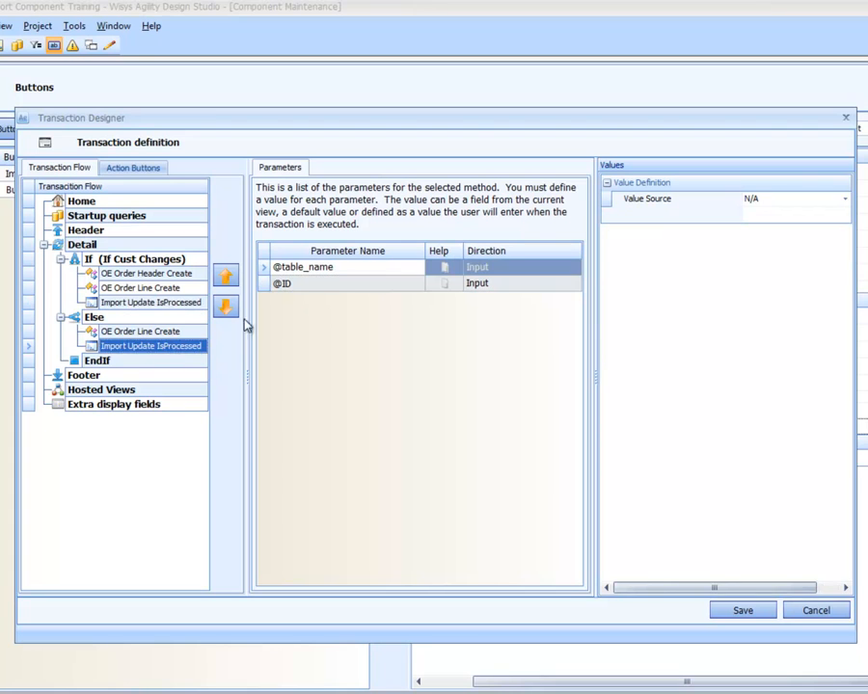
left_click(332, 274)
left_click(751, 199)
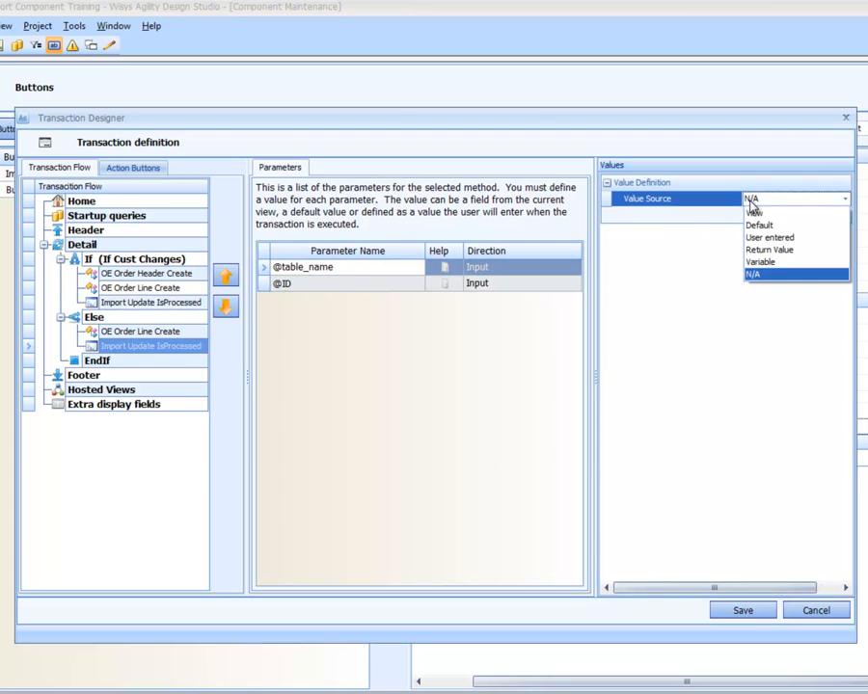
left_click(756, 214)
left_click(758, 216)
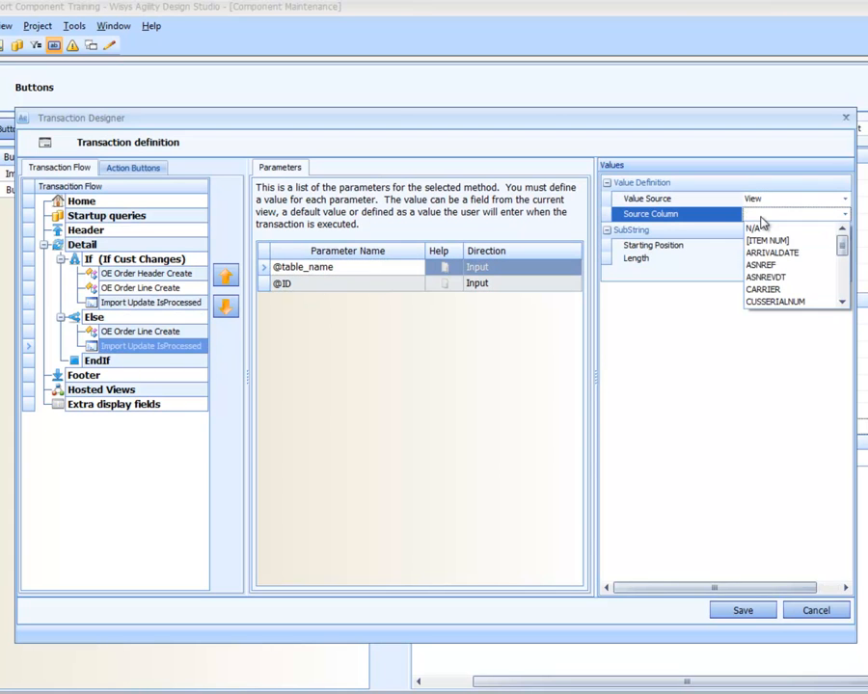
left_click(841, 302)
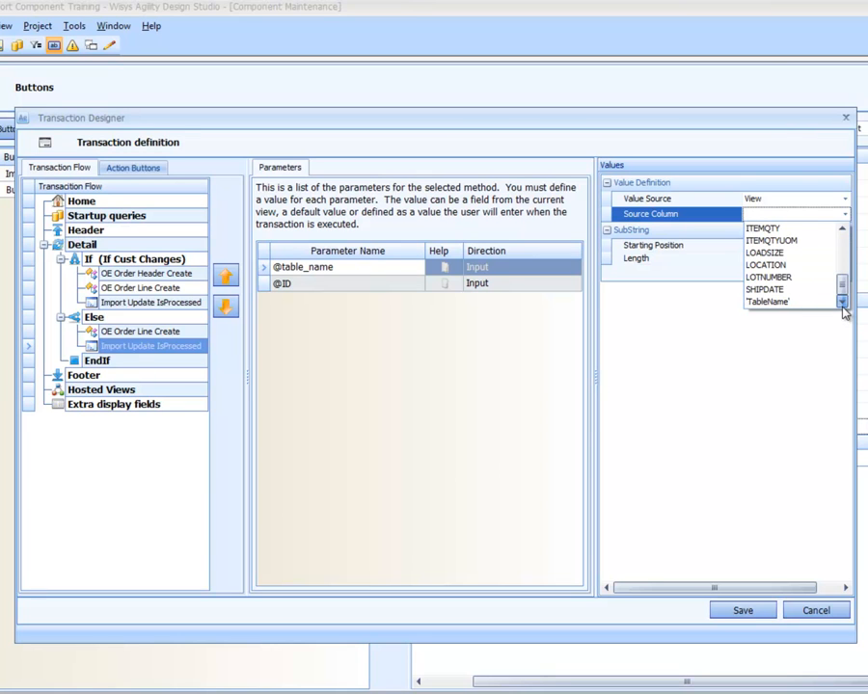
left_click(818, 302)
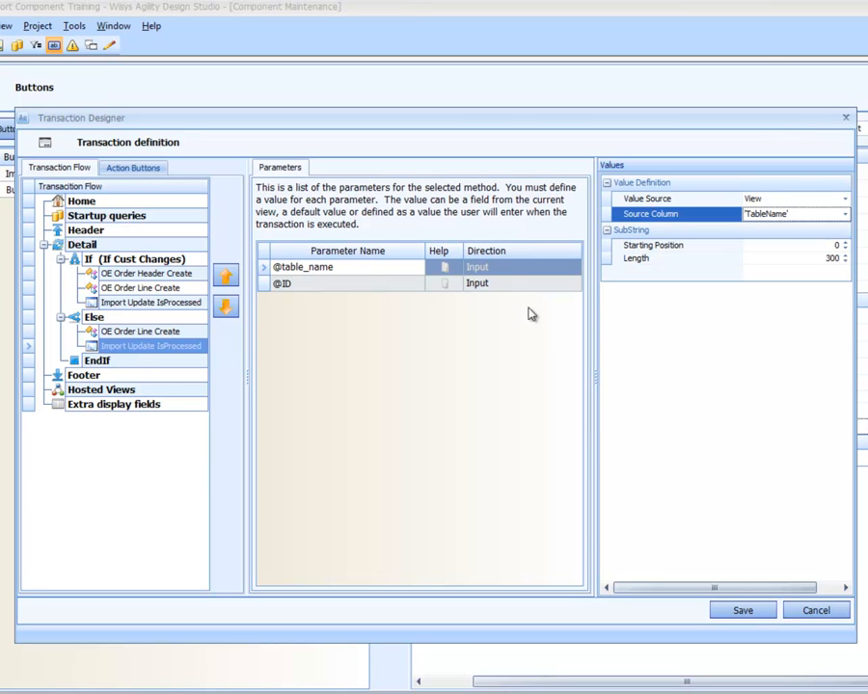
left_click(297, 289)
left_click(764, 201)
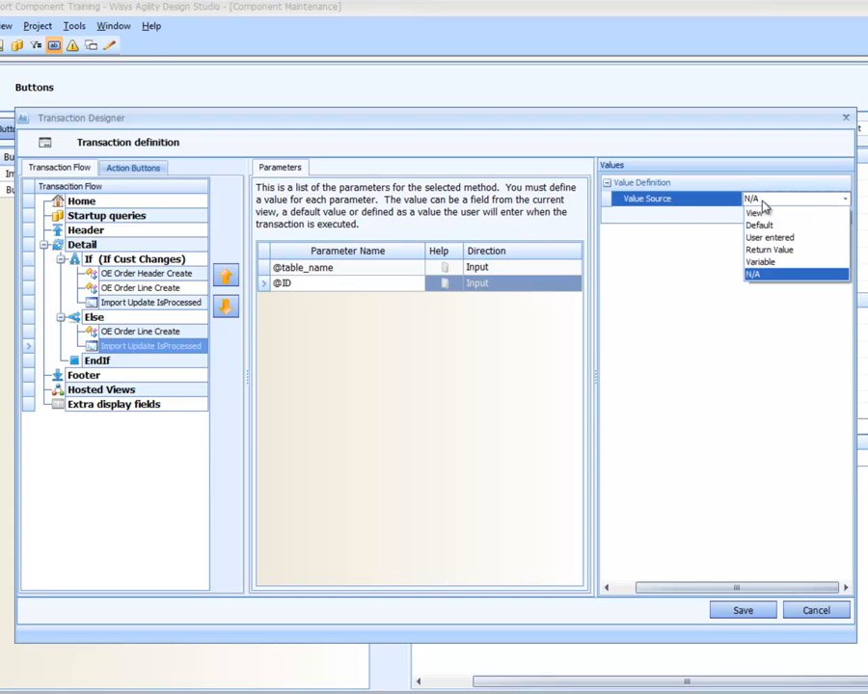
left_click(762, 214)
left_click(762, 214)
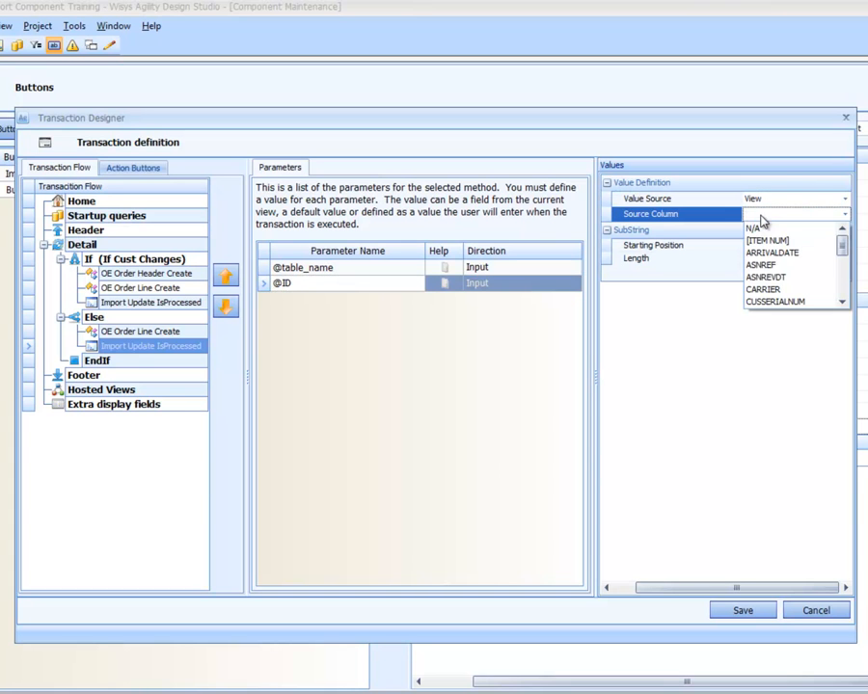
left_click(841, 302)
left_click(842, 302)
left_click(842, 302)
left_click(842, 301)
left_click(841, 302)
left_click(821, 291)
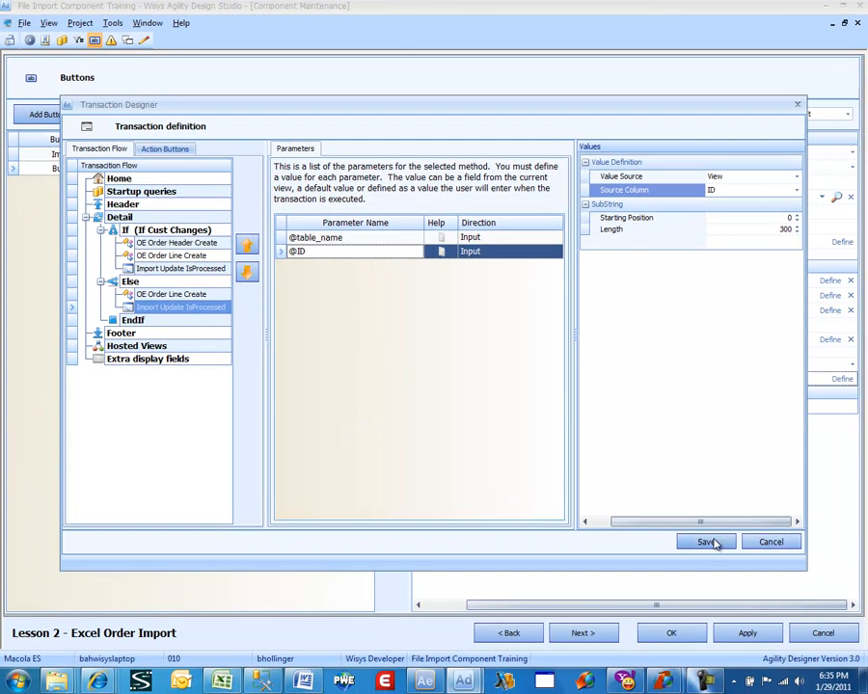
Step: Save the Create Orders transaction definition and the Lesson 2 - Excel Order Import component
left_click(715, 542)
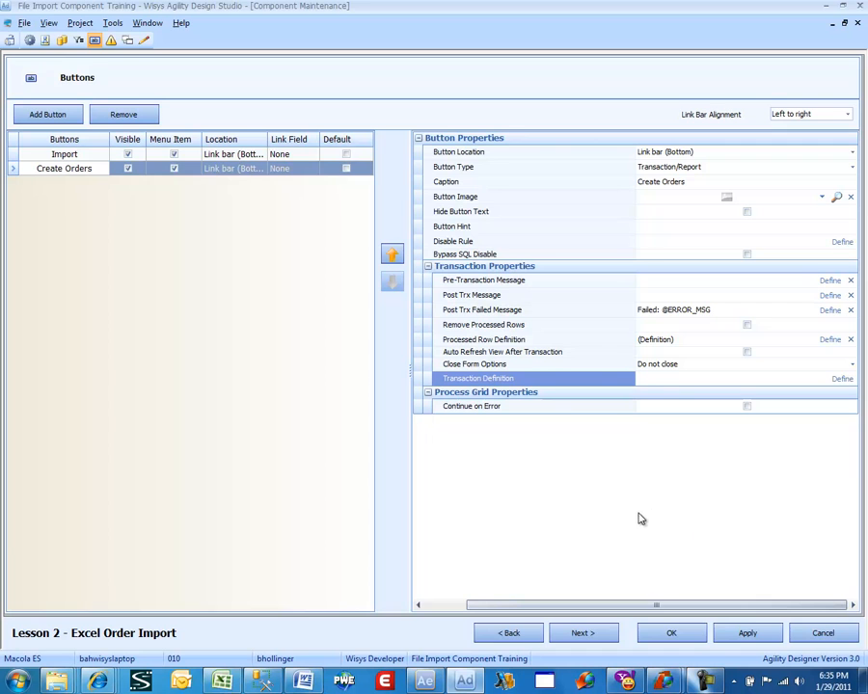
left_click(671, 632)
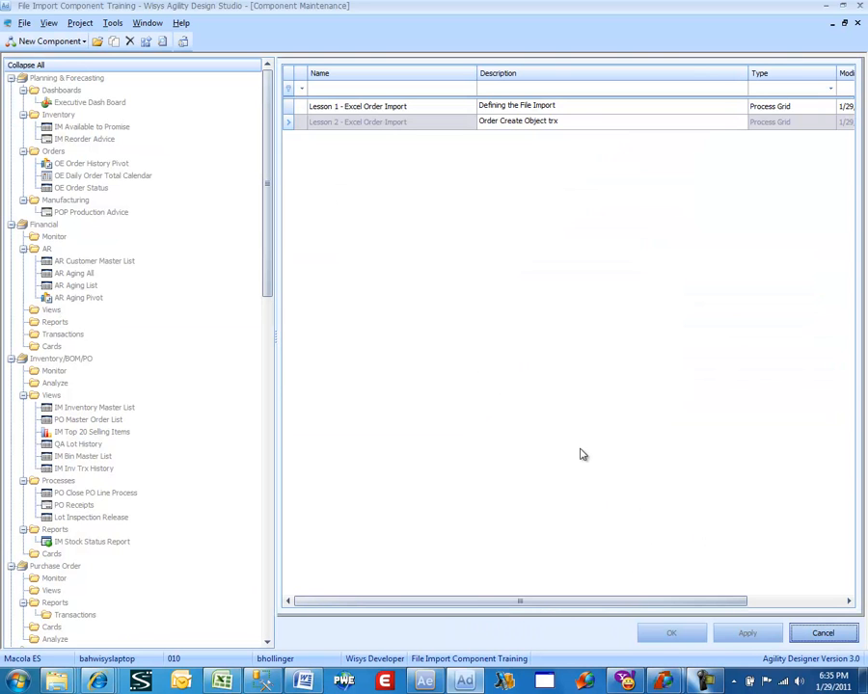
Step: Preview the Lesson 2 - Excel Order Import component, run Create Orders on the imported rows and refresh the grid
left_click(397, 122)
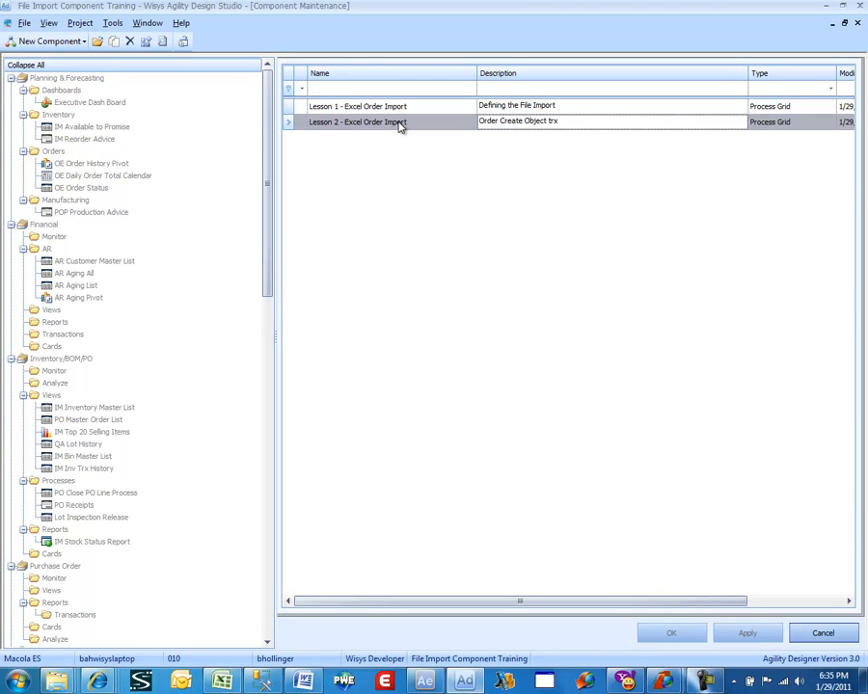
right_click(400, 127)
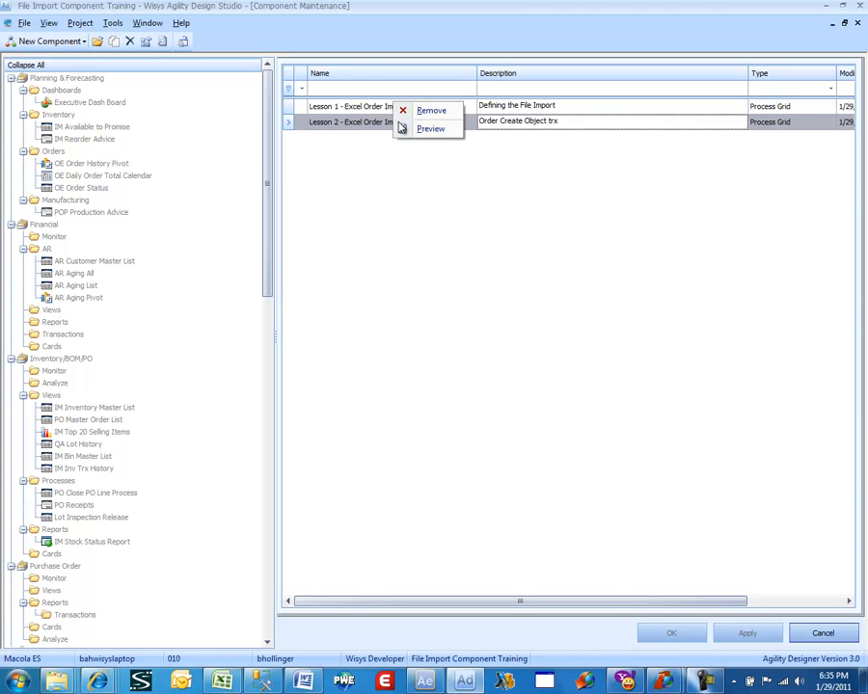
left_click(409, 130)
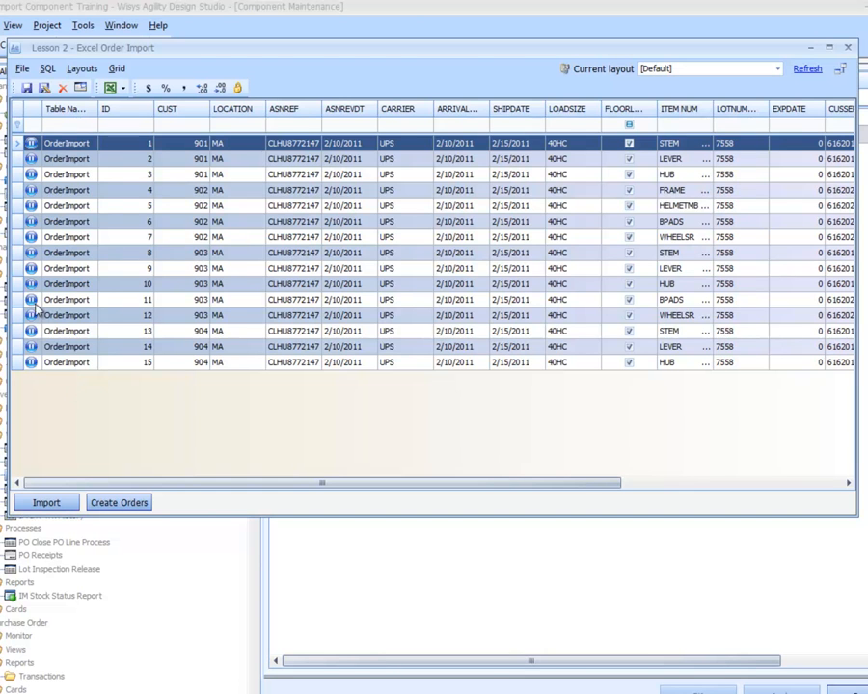
left_click(133, 506)
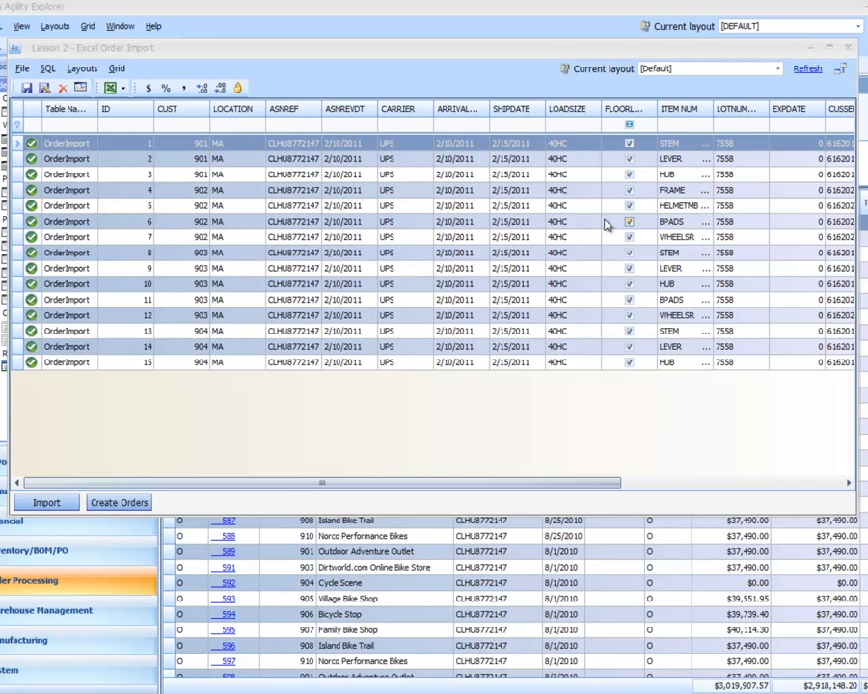
left_click(809, 71)
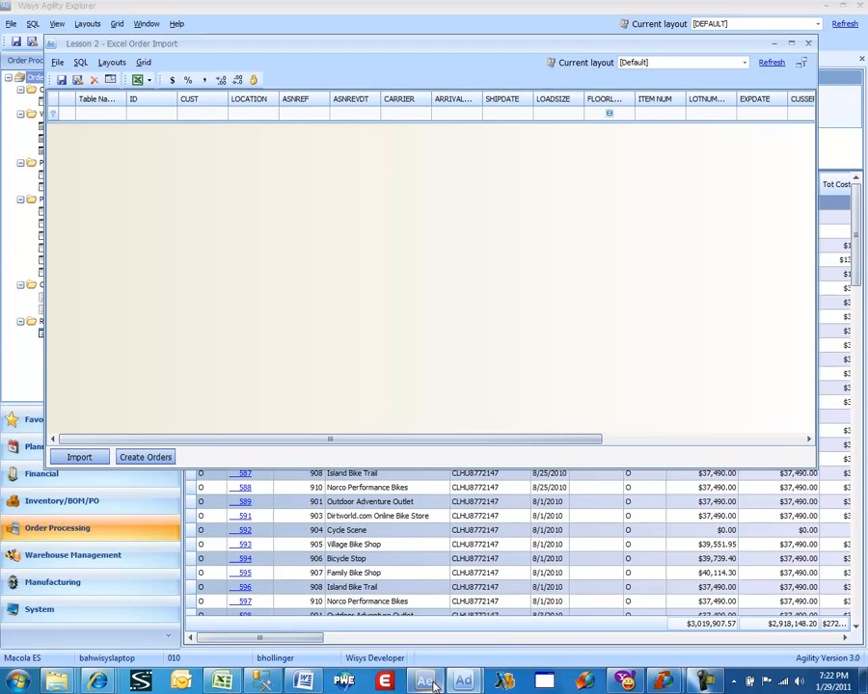
Step: Switch to Wisys Agility Explorer and search the OE Open Order Master List for Oe Po No LESSON 2
mouse_move(433, 687)
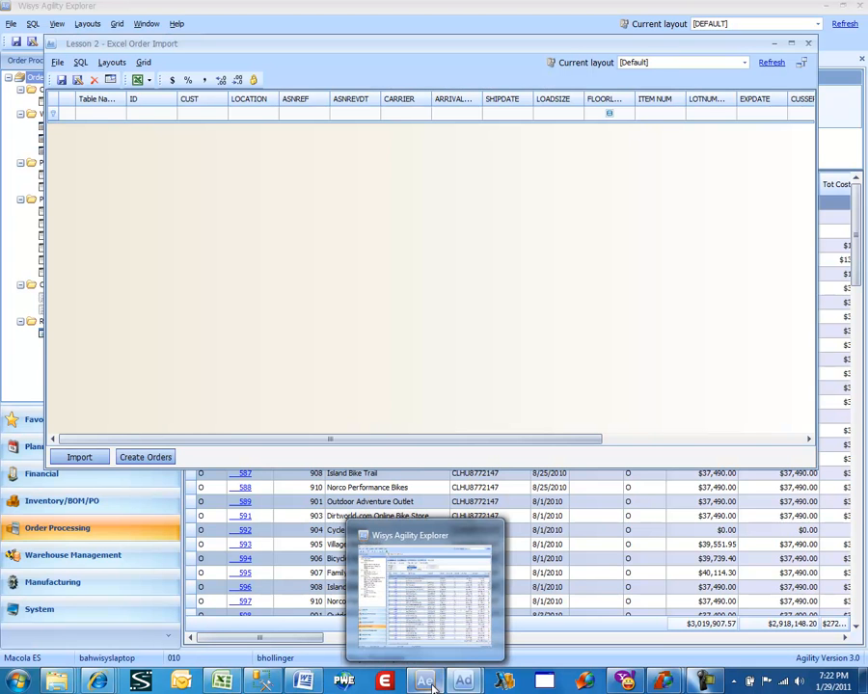
left_click(433, 688)
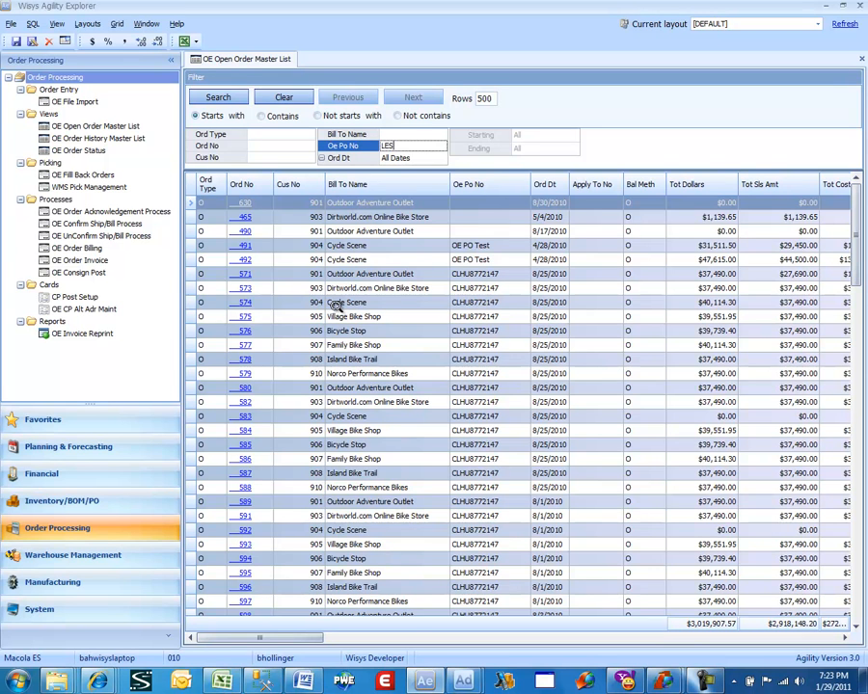
type("ON 2")
left_click(106, 273)
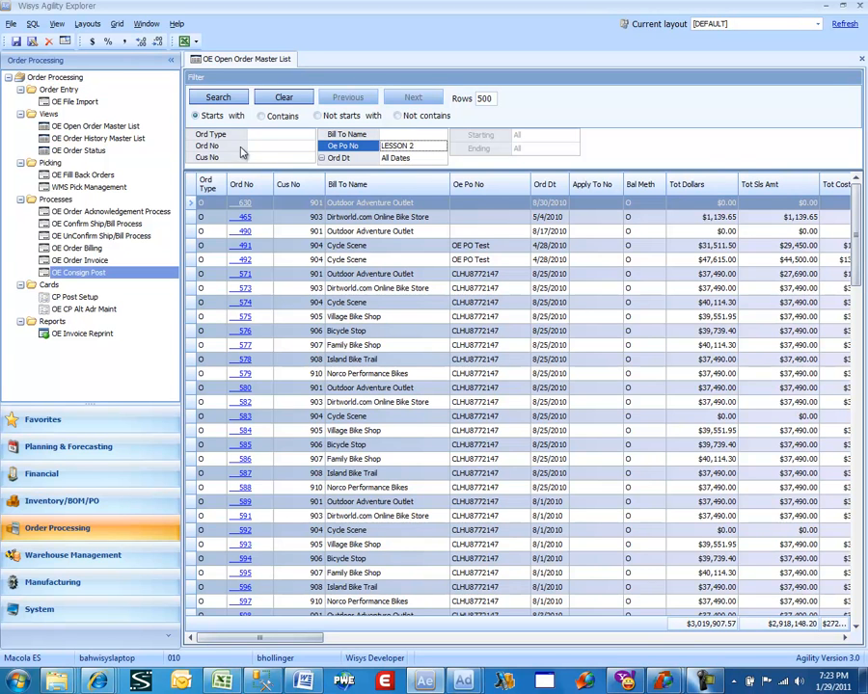
left_click(224, 104)
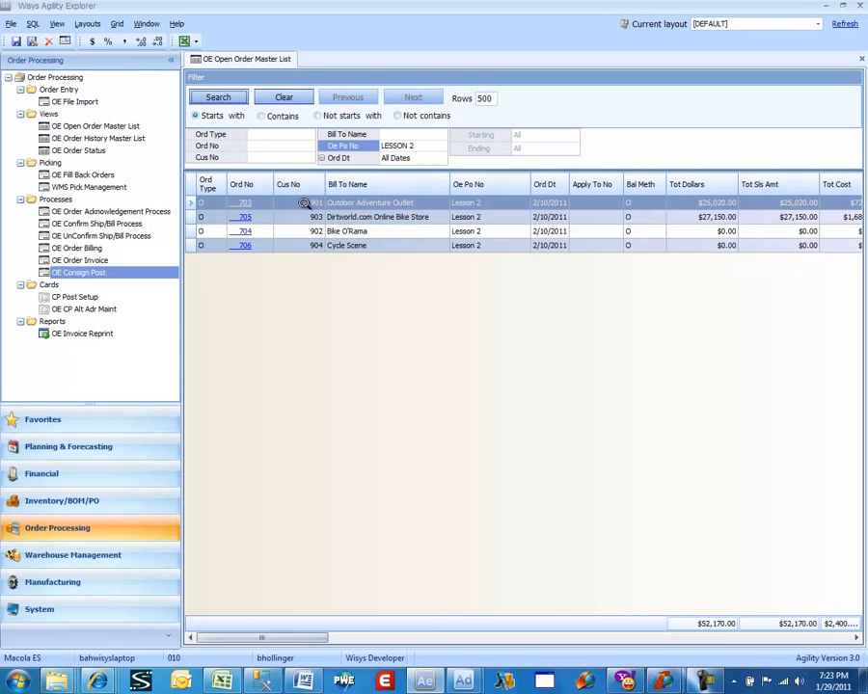
Step: Open the Outdoor Adventure Outlet order's details and compare its lines with the matching item rows in the Excel workbook Import Sales.xls
left_click(247, 208)
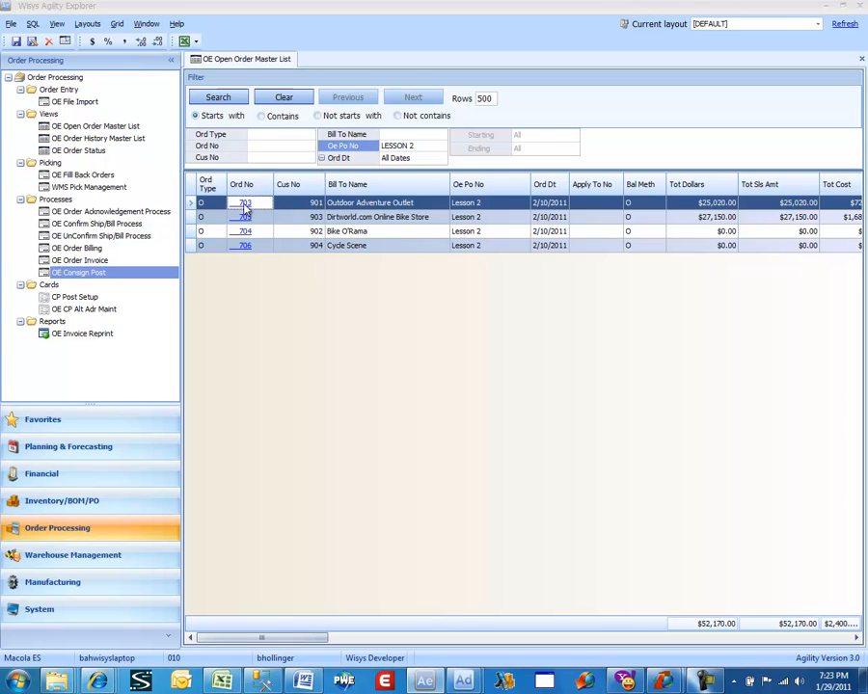
left_click(247, 208)
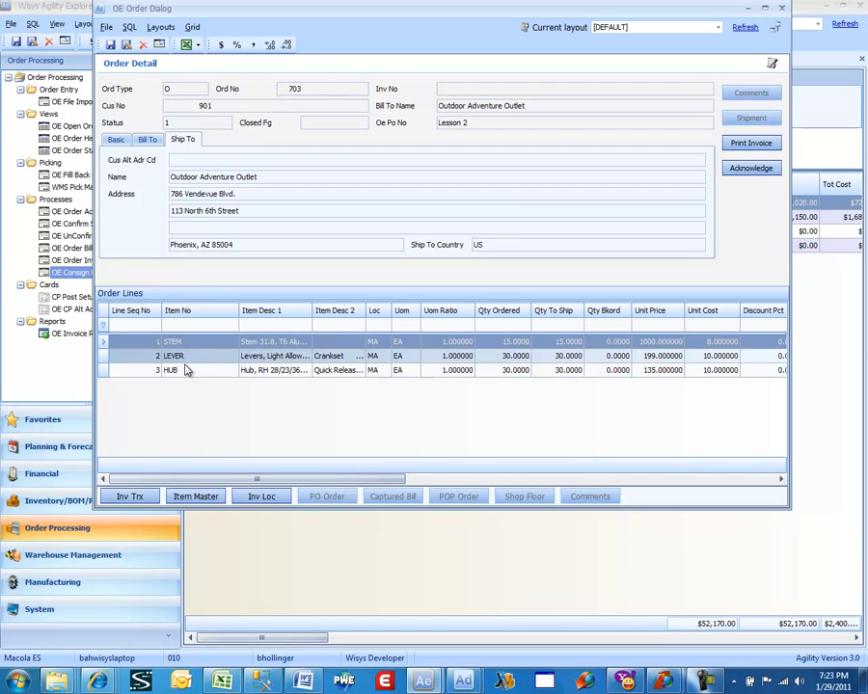
left_click(221, 677)
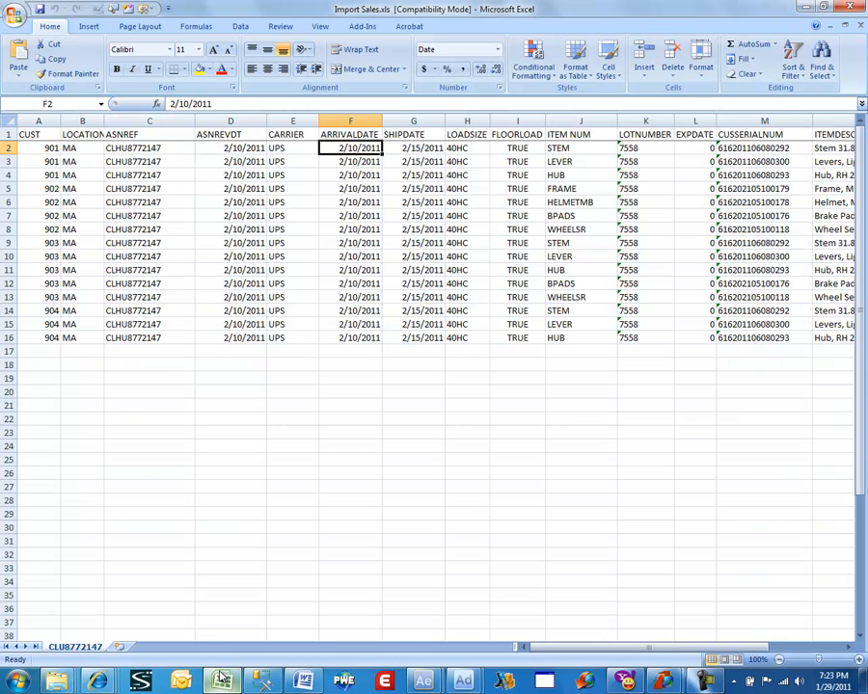
left_click(75, 160)
key("Right")
key("Right")
key("Right")
key("Right")
key("Right")
key("Right")
key("Right")
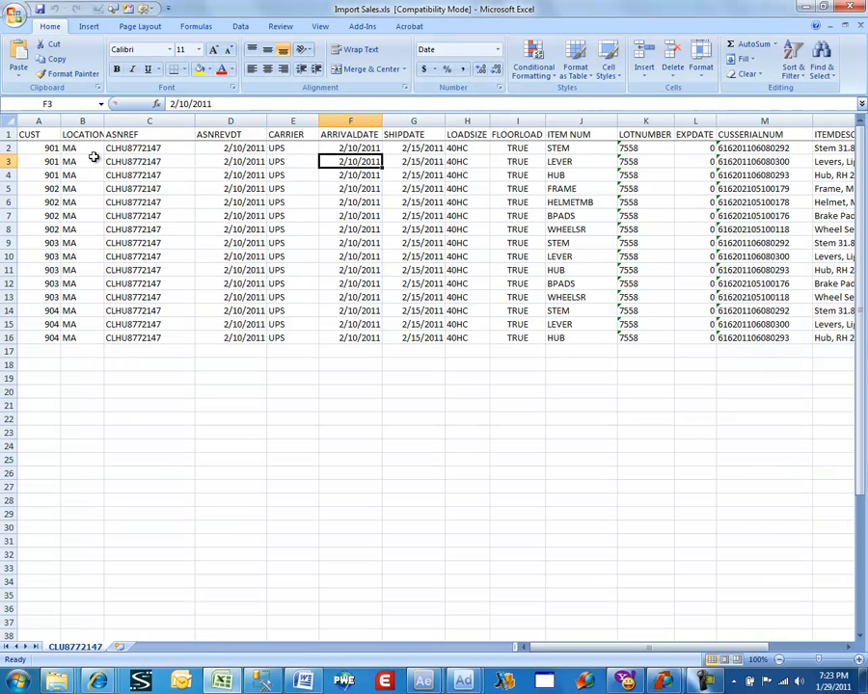
key("Down")
key("Right")
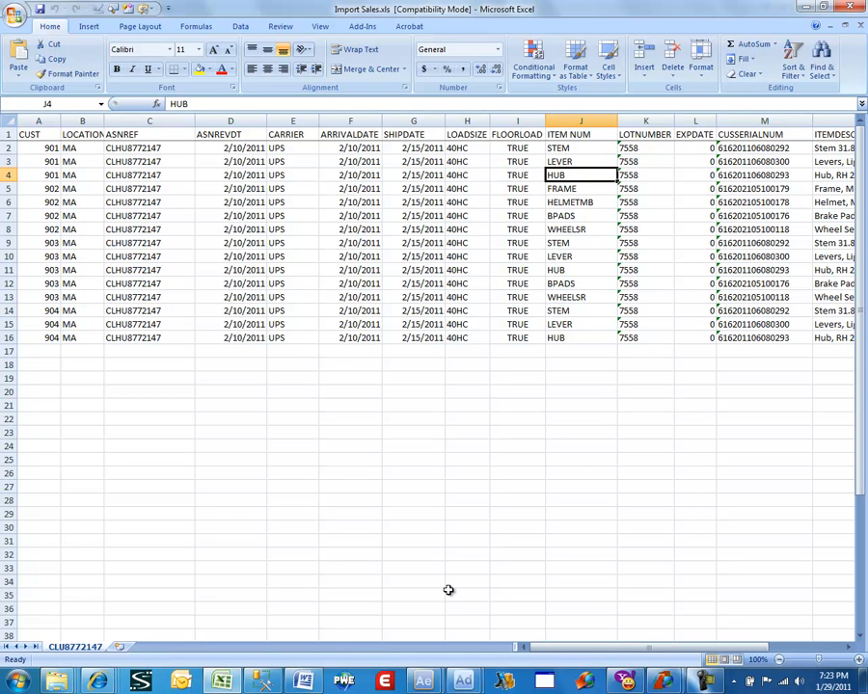
Step: Switch back to the File Import Component Training component list in Wisys Agility Design Studio
mouse_move(463, 675)
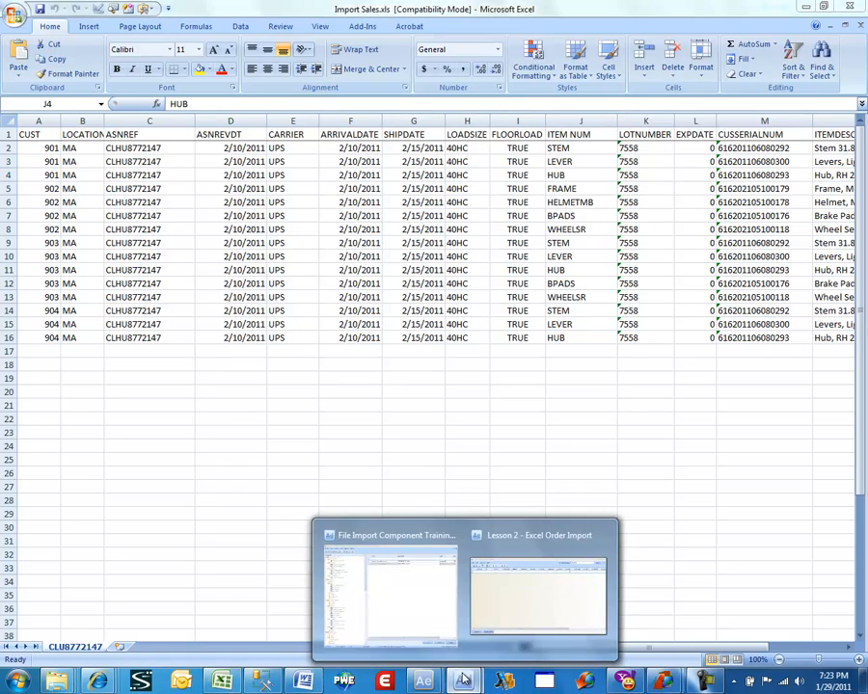
mouse_move(517, 617)
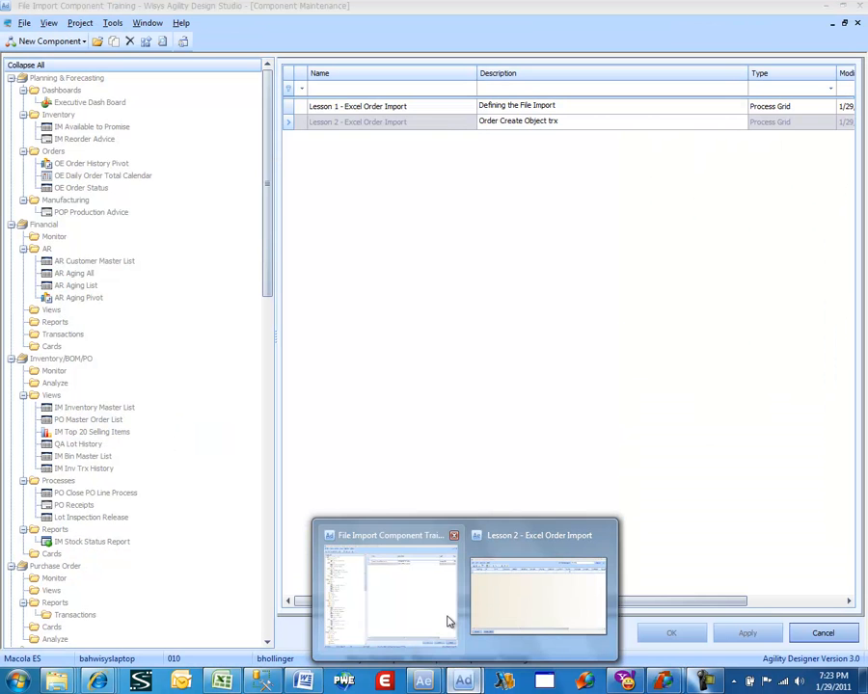
left_click(447, 619)
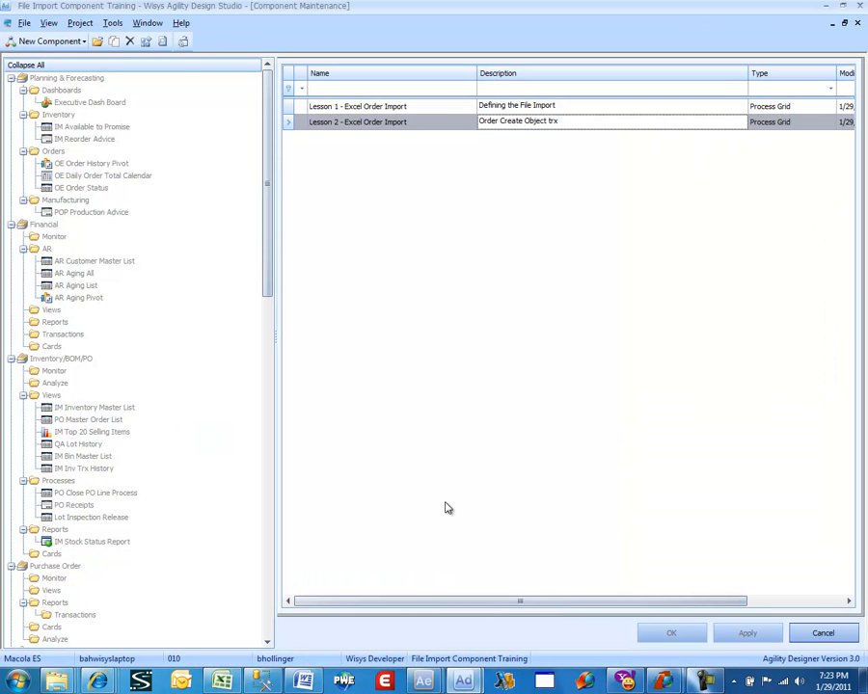